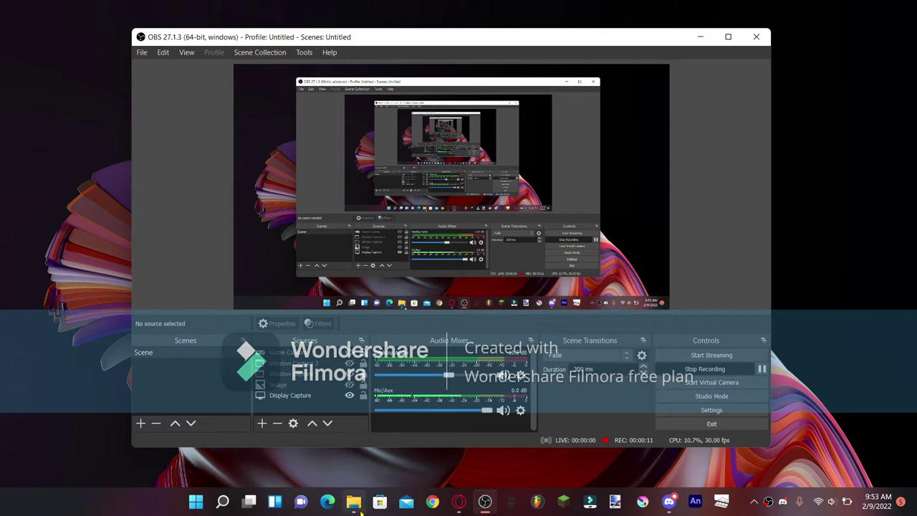
- Open File Explorer and look through the contents of the Downloads and Videos folders
left_click(360, 510)
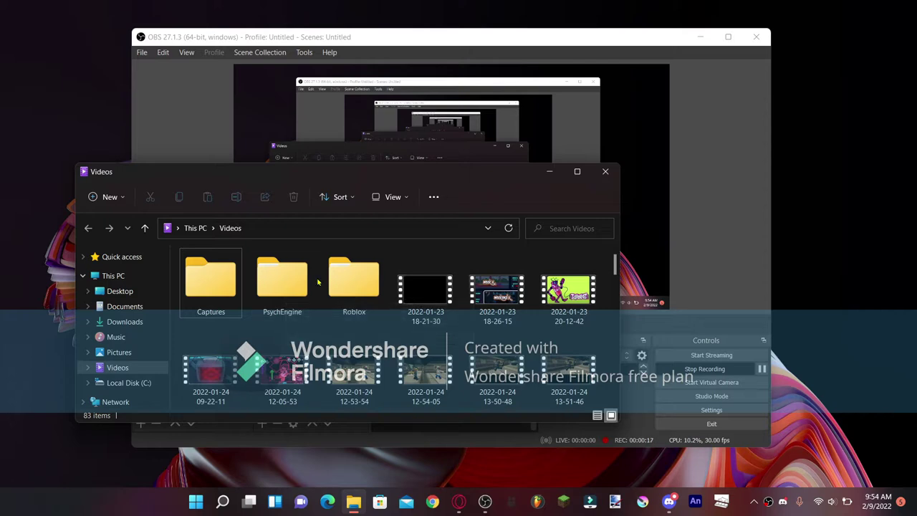
mouse_move(310, 285)
left_click(136, 324)
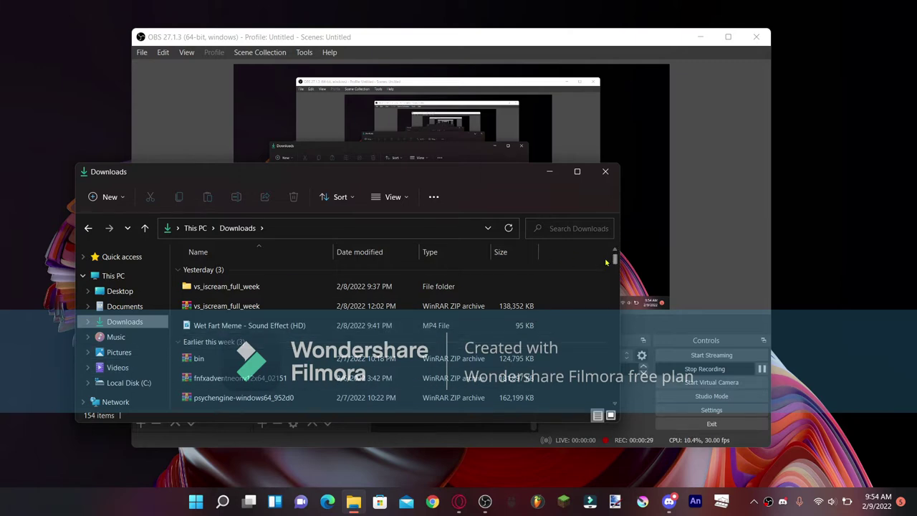
scroll(614, 262, "down", 2)
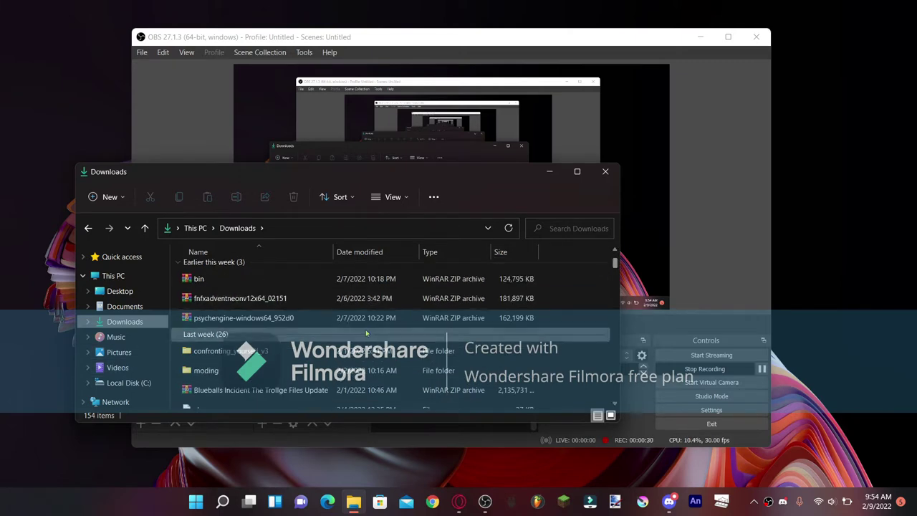
left_click(129, 367)
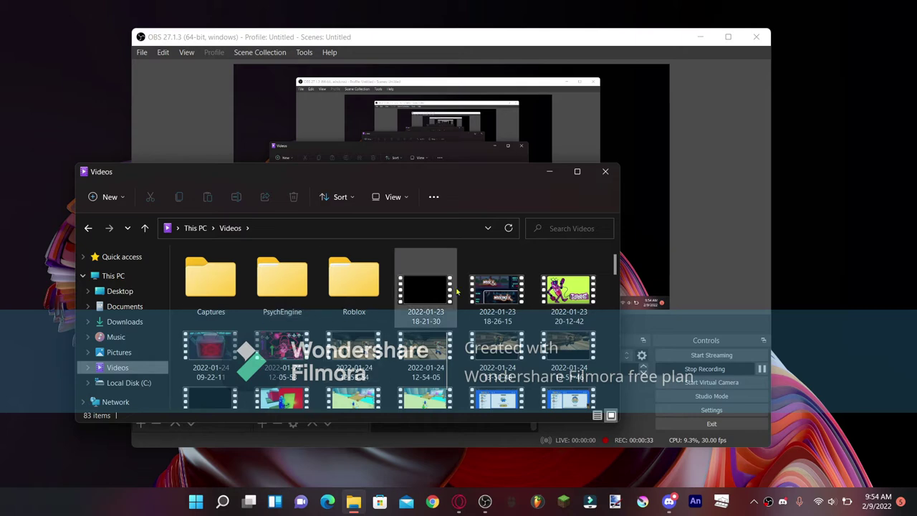
scroll(501, 293, "down", 3)
scroll(510, 293, "down", 5)
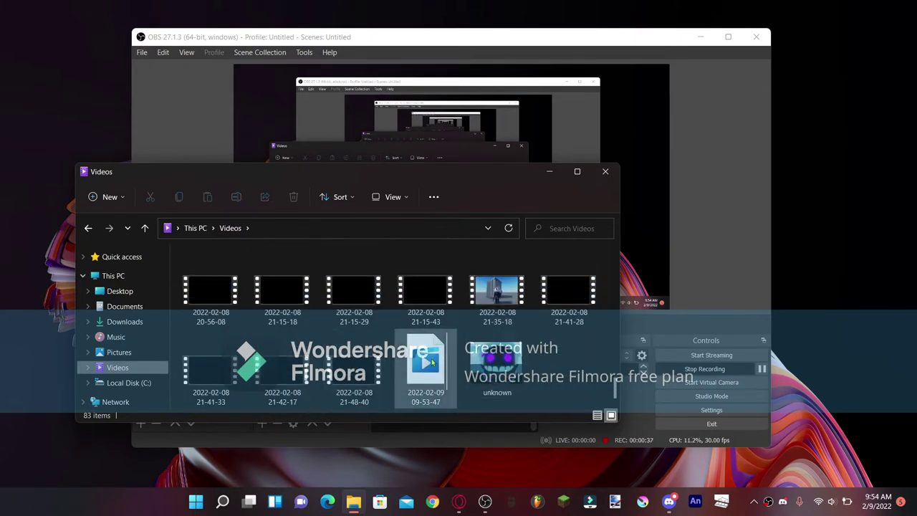
scroll(451, 362, "up", 8)
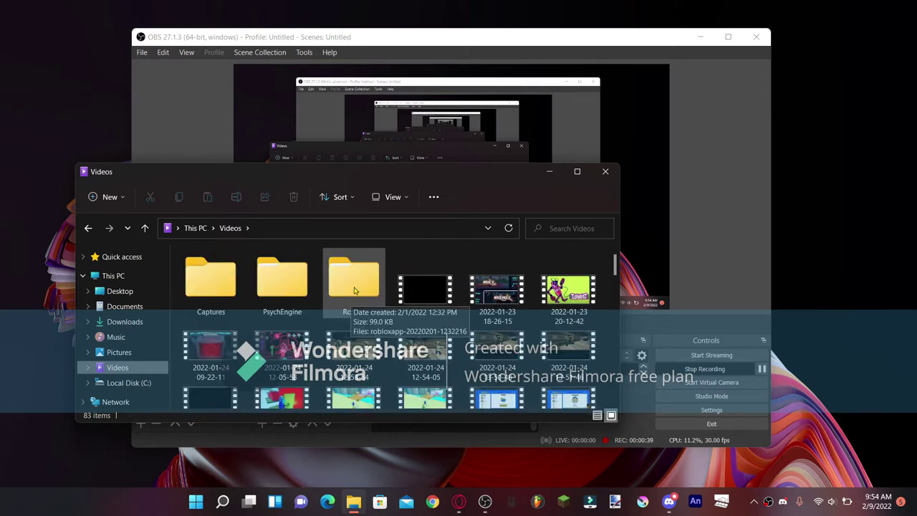
- Open the mods folder inside PsychEngine in the Videos folder and look over its subfolders
double_click(290, 284)
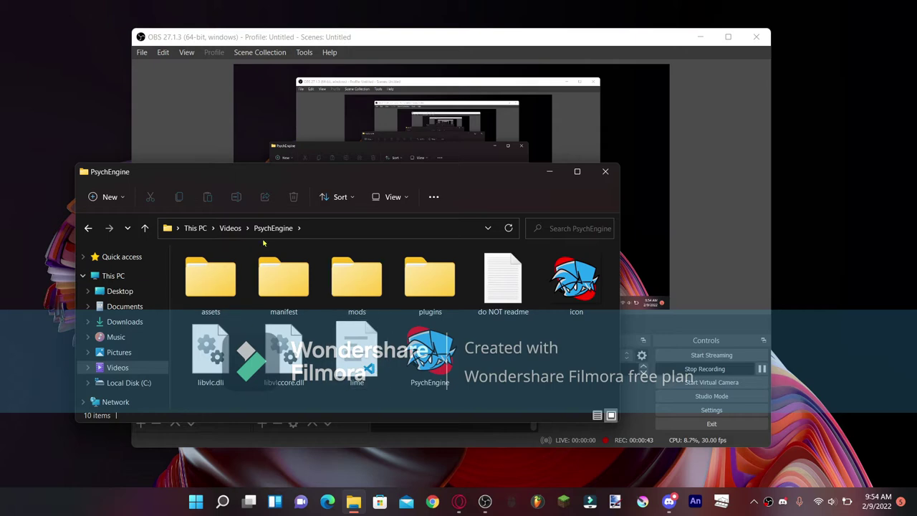
double_click(368, 271)
scroll(379, 320, "down", 2)
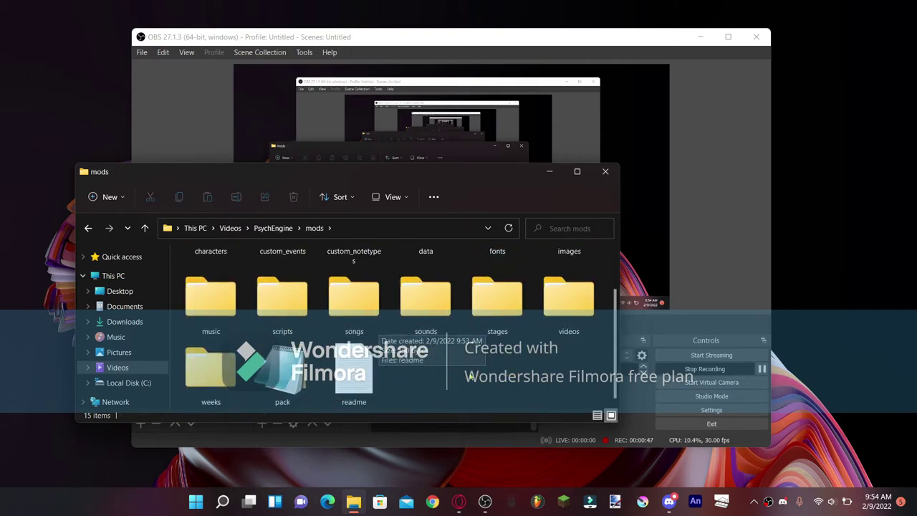
scroll(471, 377, "up", 2)
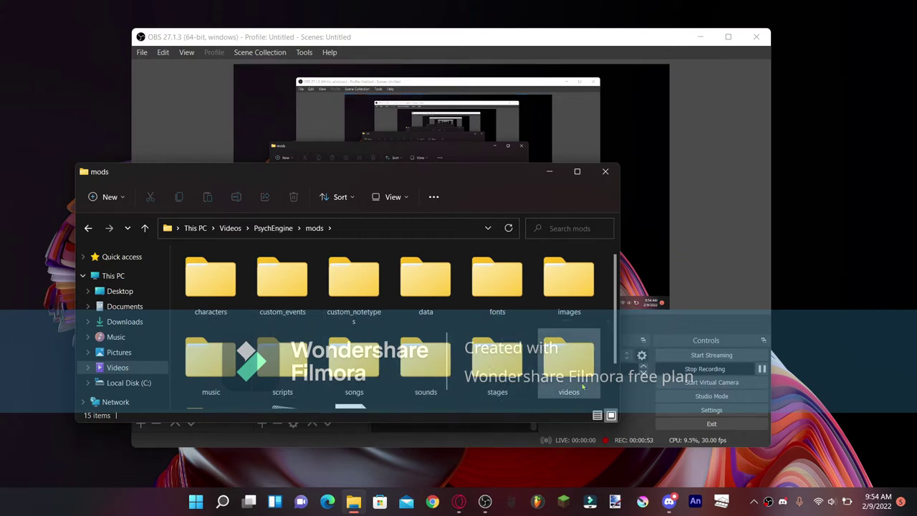
- Switch to paint.net and create a new 1000 × 1000 pixel image
left_click(615, 501)
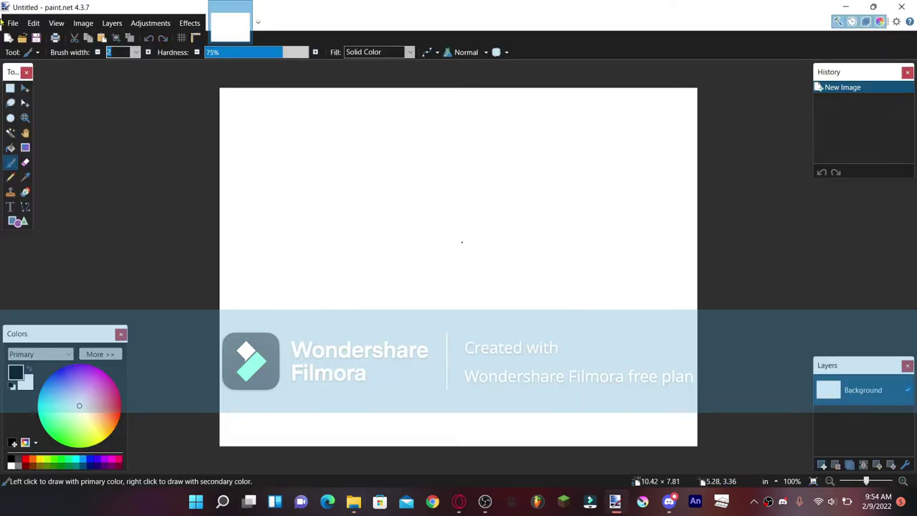
key("ctrl+n")
double_click(448, 235)
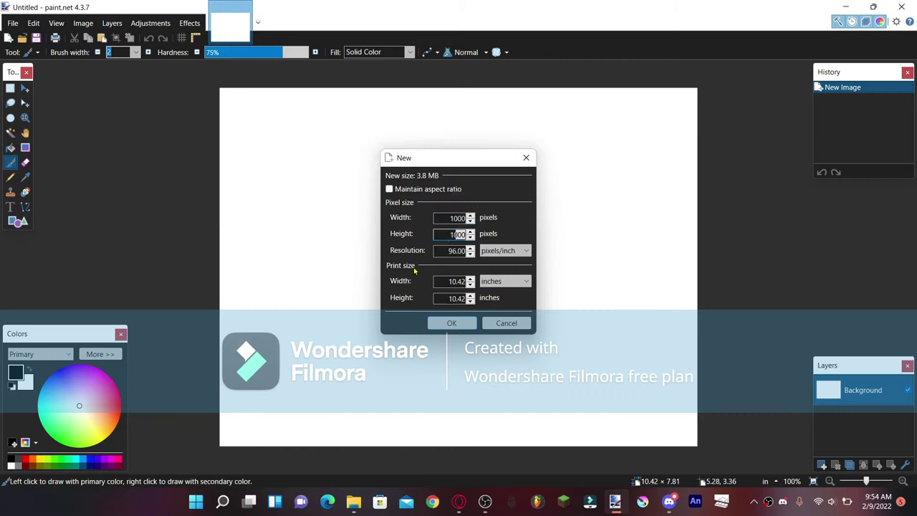
left_click(447, 323)
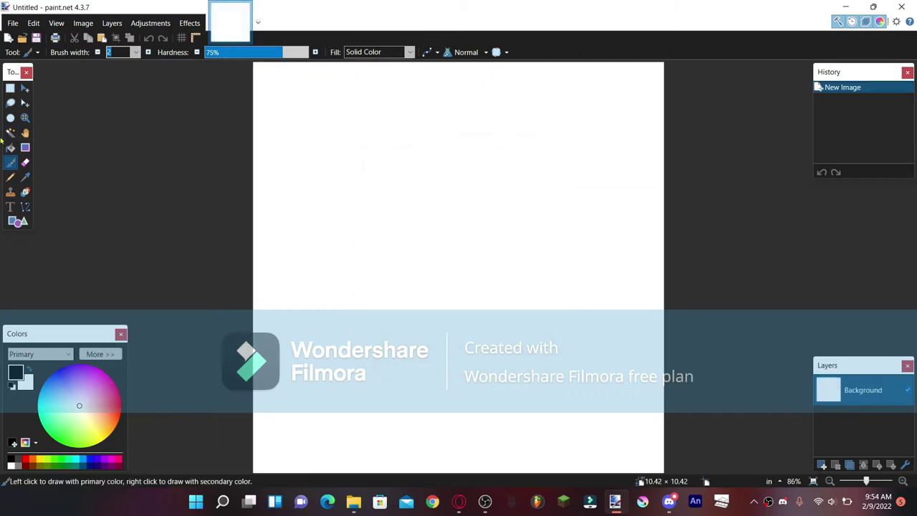
- Select the whole white background with the Magic Wand and erase it to leave a transparent canvas
left_click(10, 133)
left_click(419, 250)
key("Return")
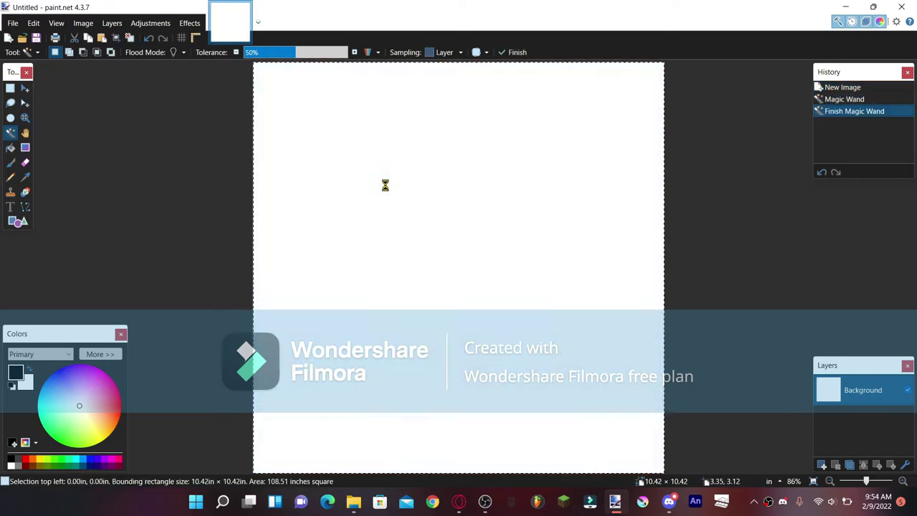
key("Delete")
- Draw a black-to-white gradient across the canvas, change its type to radial and adjust its outer handle
left_click(24, 148)
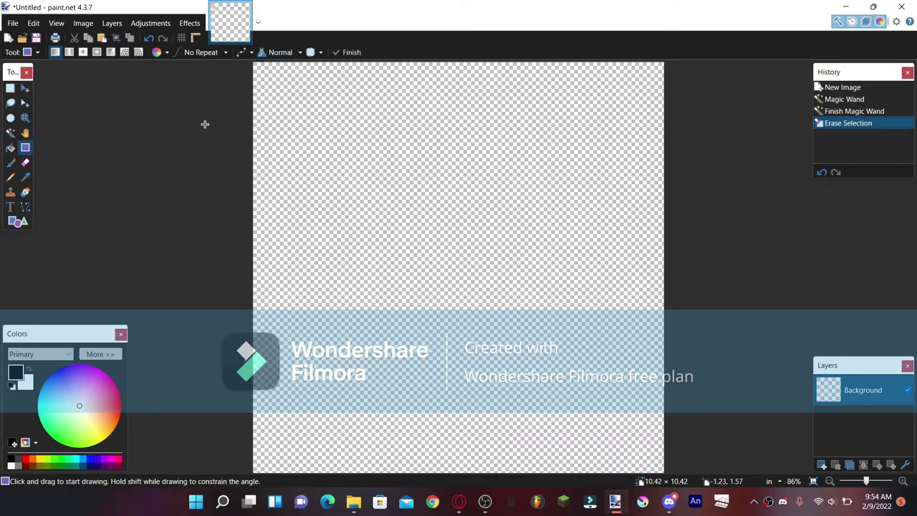
left_click_drag(417, 335, 501, 122)
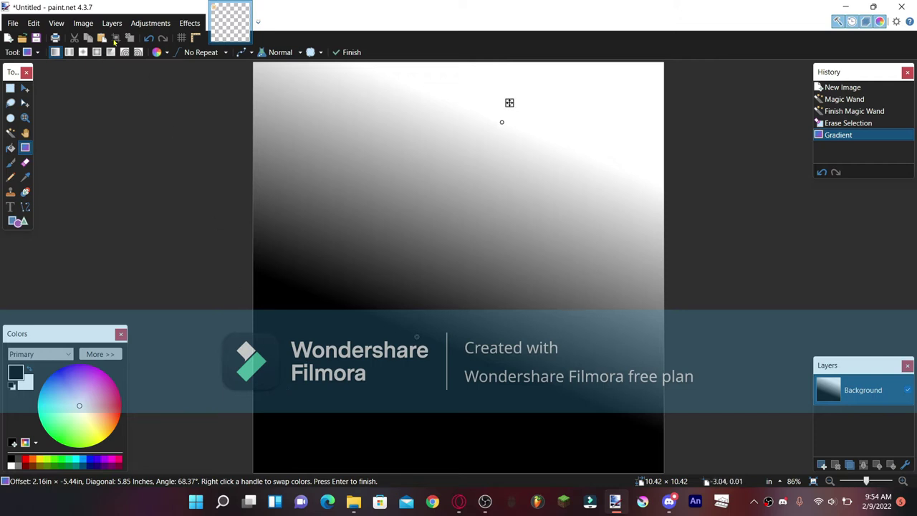
left_click(97, 53)
left_click_drag(510, 102, 563, 56)
- Select the entire canvas with Rectangle Select and erase the black-to-white gradient
left_click(10, 87)
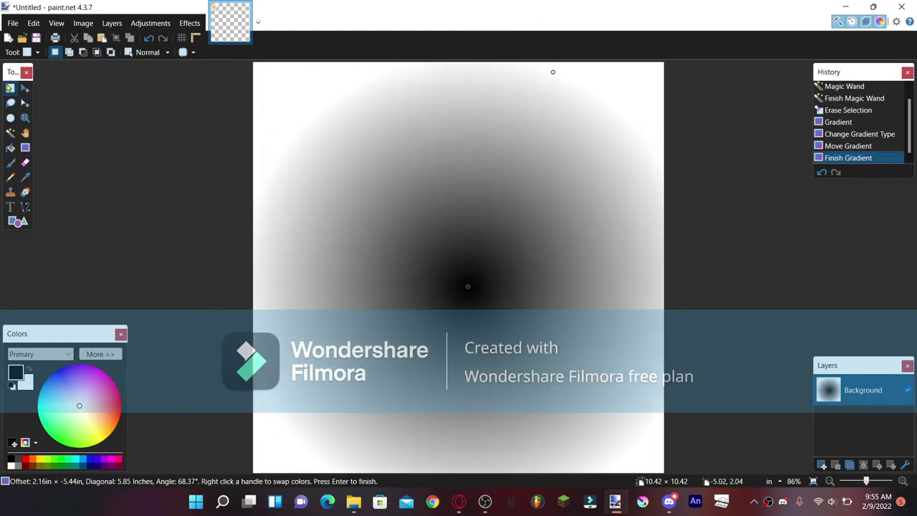
key("ctrl+b")
left_click_drag(303, 94, 633, 333)
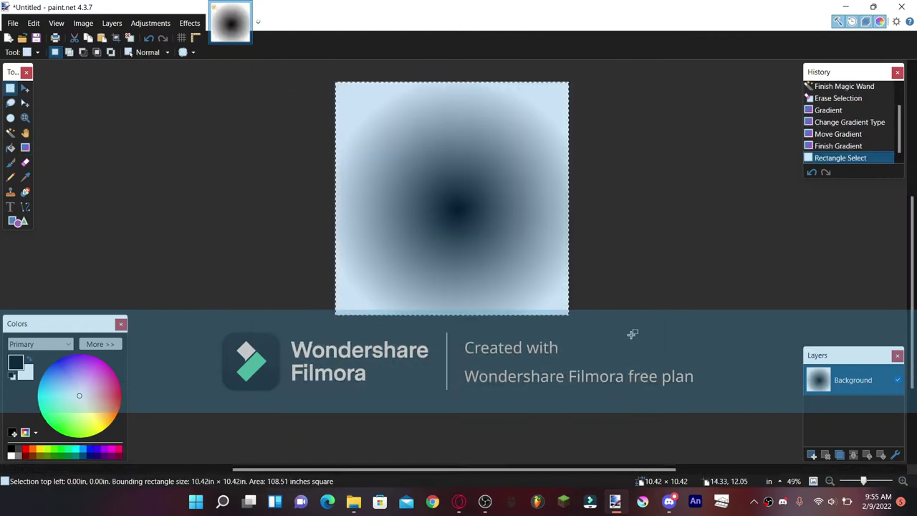
key("Delete")
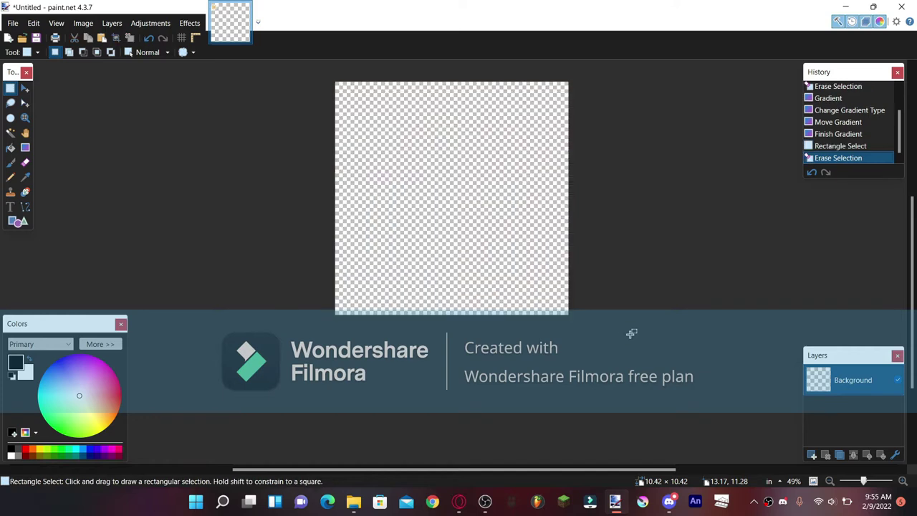
- Set the white colour's opacity to 0, swap it to primary and draw a radial gradient from transparent to black
left_click(100, 344)
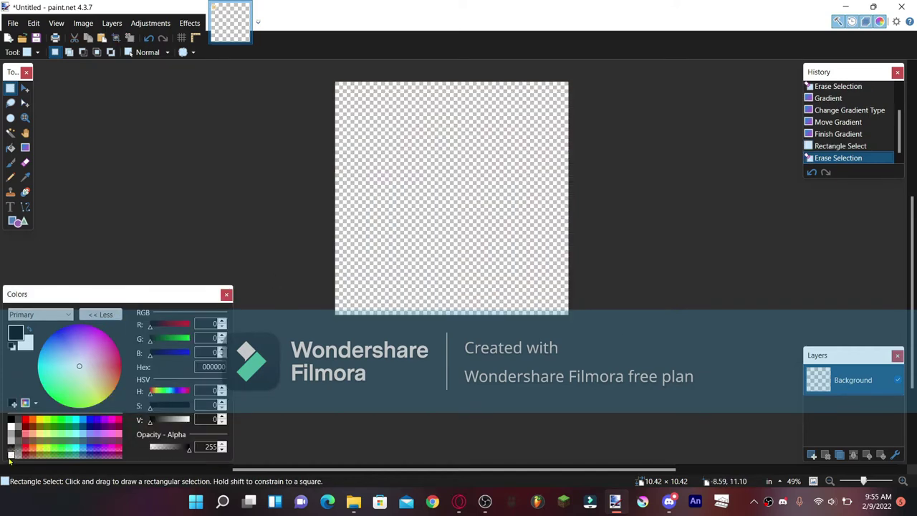
left_click(28, 330)
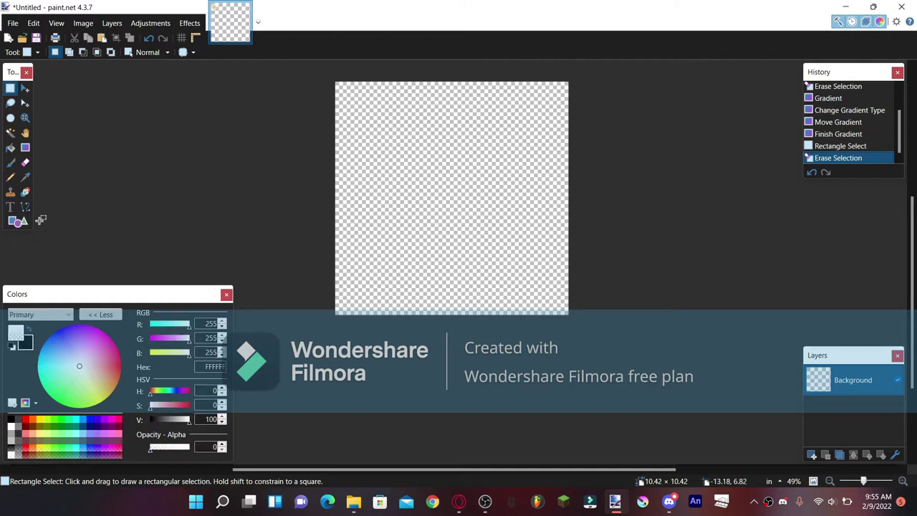
left_click(25, 147)
left_click_drag(435, 236, 390, 114)
key("ctrl+z")
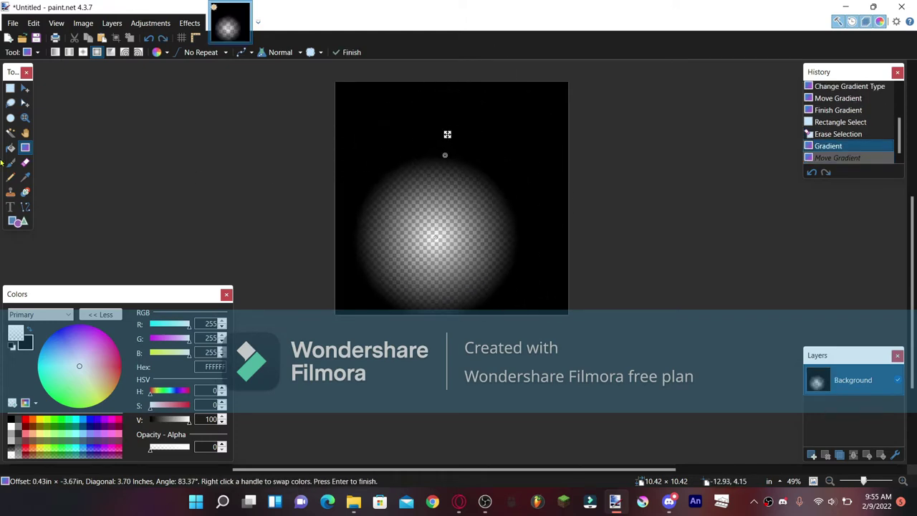
- Select the whole canvas and erase the transparent-to-black gradient
left_click(10, 87)
key("ctrl+a")
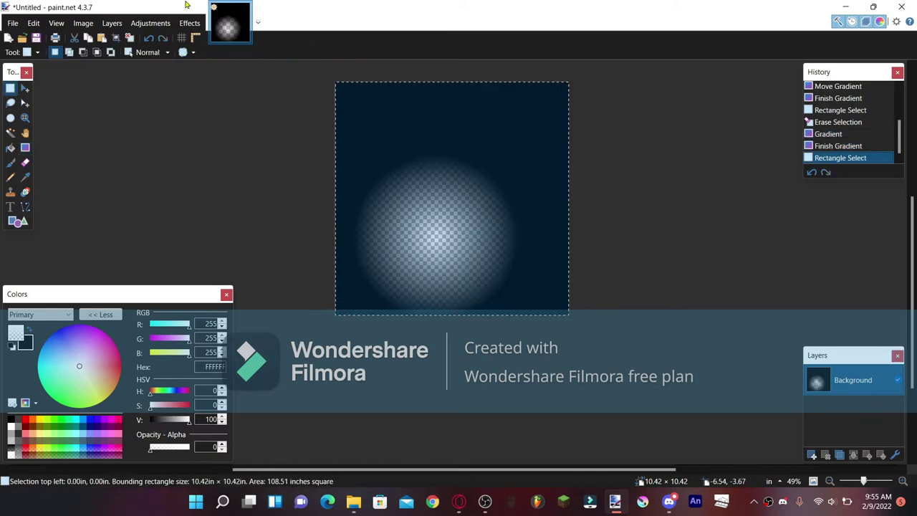
key("Delete")
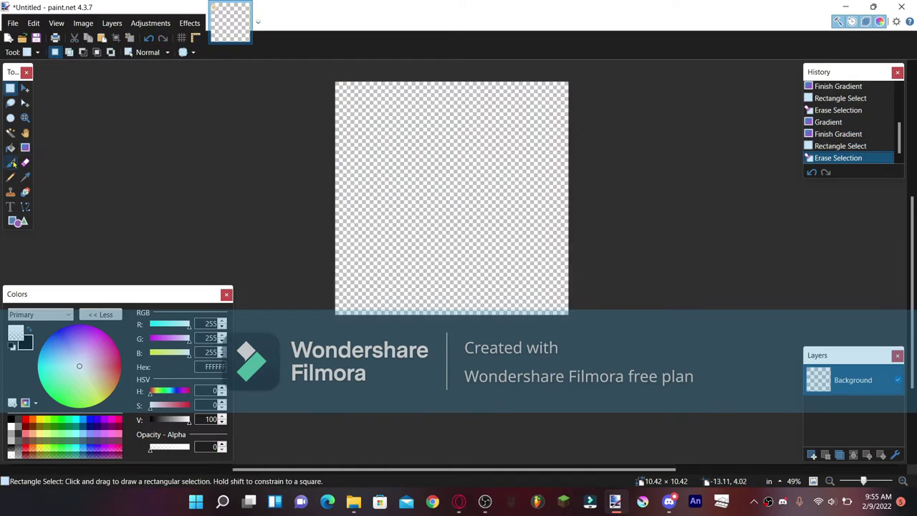
- Swap black back to primary and draw a radial gradient from the canvas centre fading from black to transparent
left_click(25, 148)
left_click(30, 330)
scroll(402, 179, "up", 2)
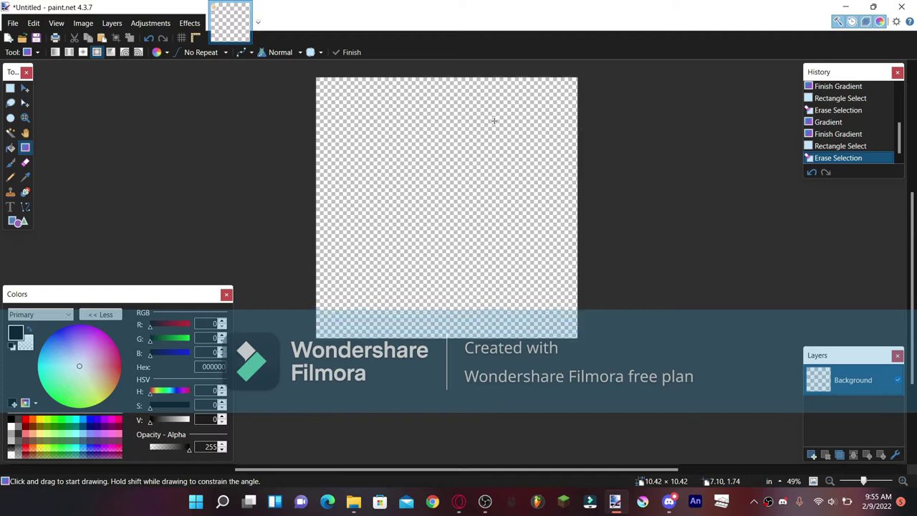
left_click_drag(459, 278, 579, 166)
scroll(582, 183, "down", 1)
key("s")
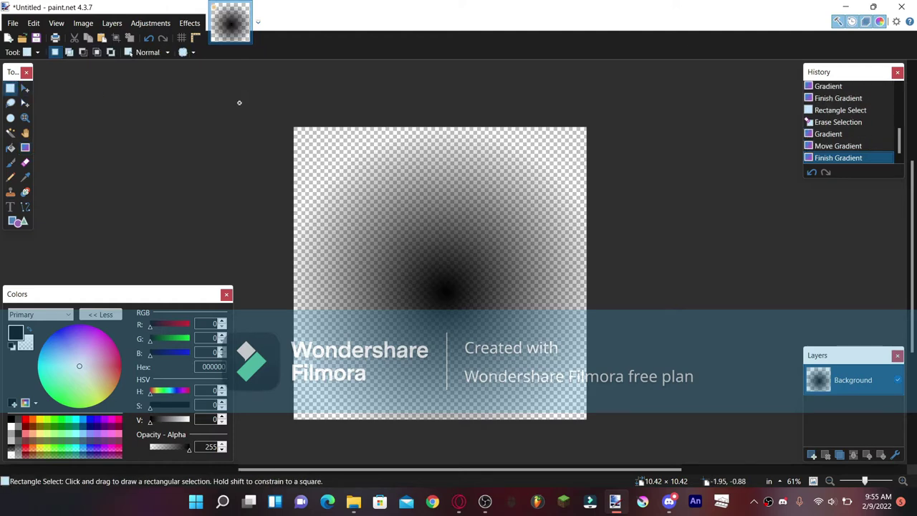
- Close paint.net and save the image as a PNG named hey in the Videos folder
left_click(901, 6)
left_click(390, 306)
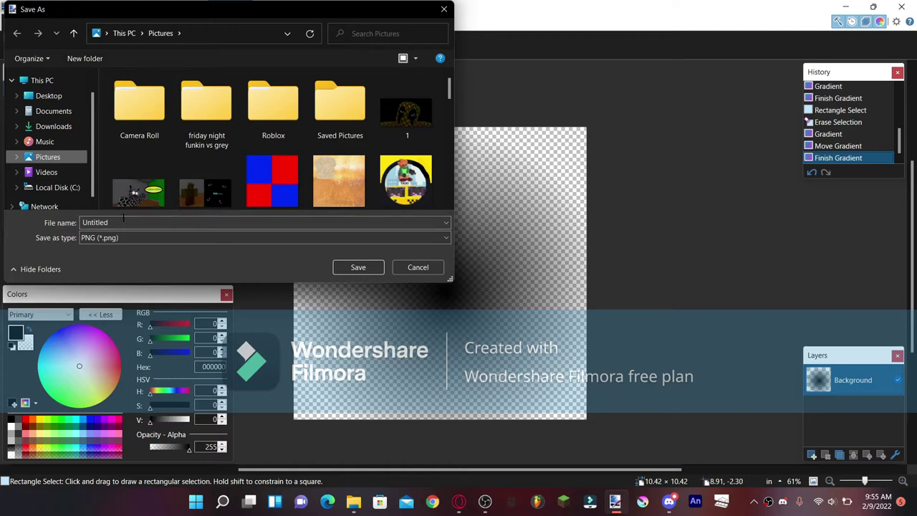
left_click(71, 174)
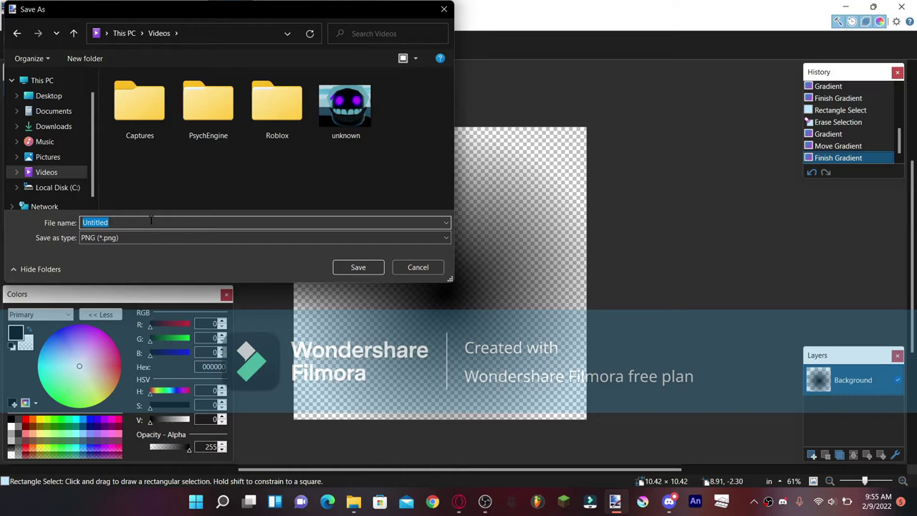
type("hey")
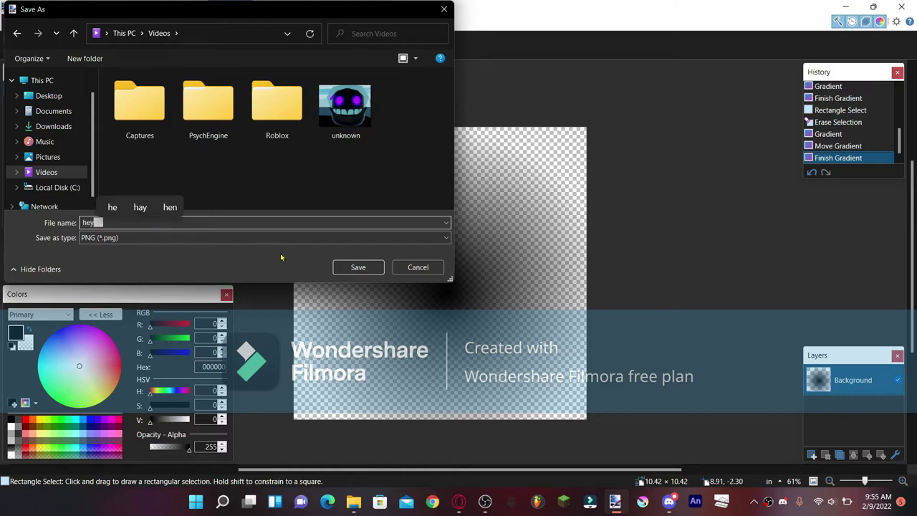
left_click(381, 267)
left_click(293, 232)
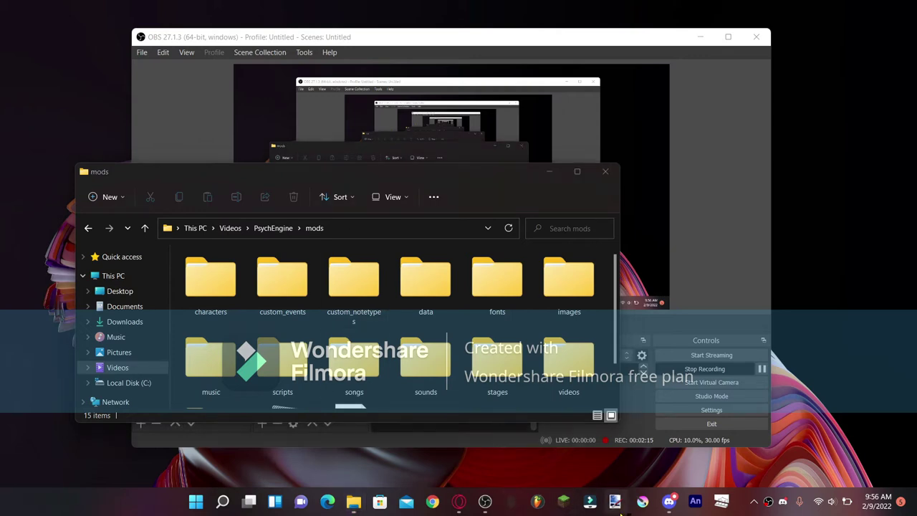
- Open paint.net again with a blank canvas
left_click(615, 501)
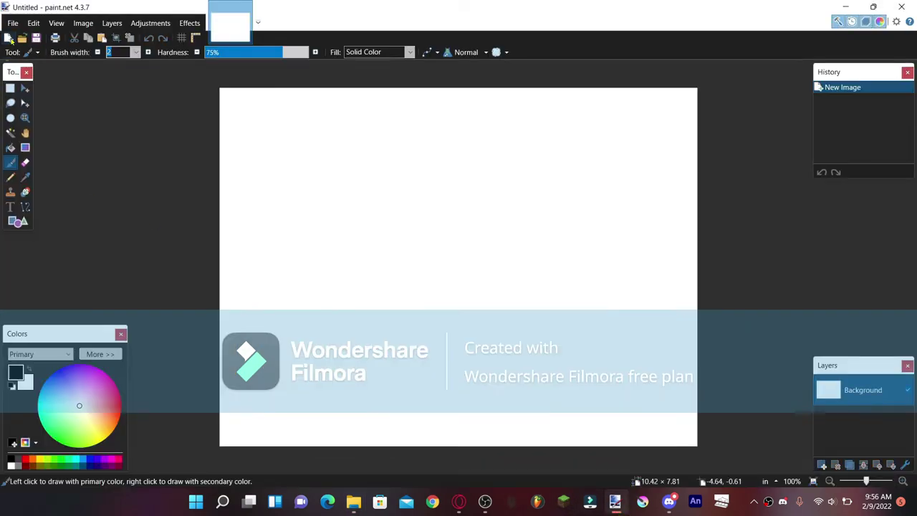
key("ctrl+n")
double_click(453, 234)
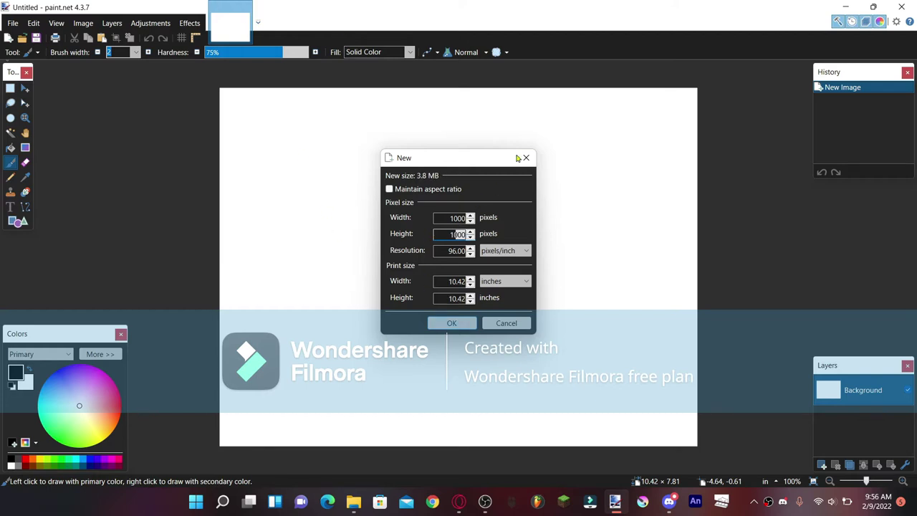
type("1000")
left_click(526, 157)
- Erase the blank canvas's white background by selecting it with the Magic Wand
left_click(10, 133)
left_click(500, 258)
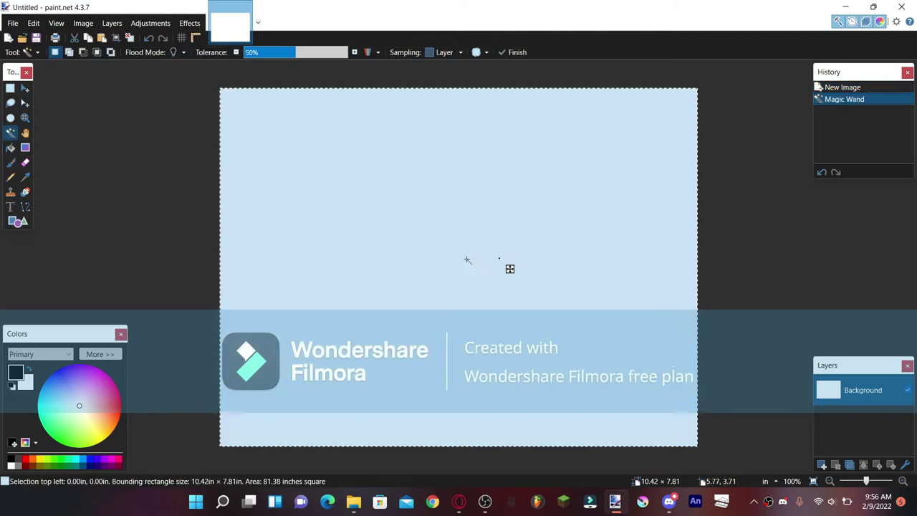
key("Delete")
- Expand the colour settings and set the secondary white colour's opacity to 0
left_click(97, 354)
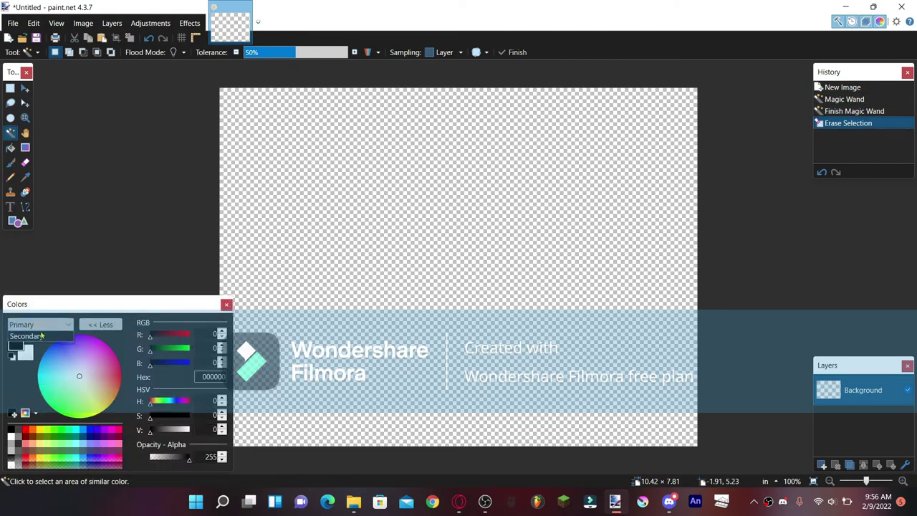
left_click(41, 335)
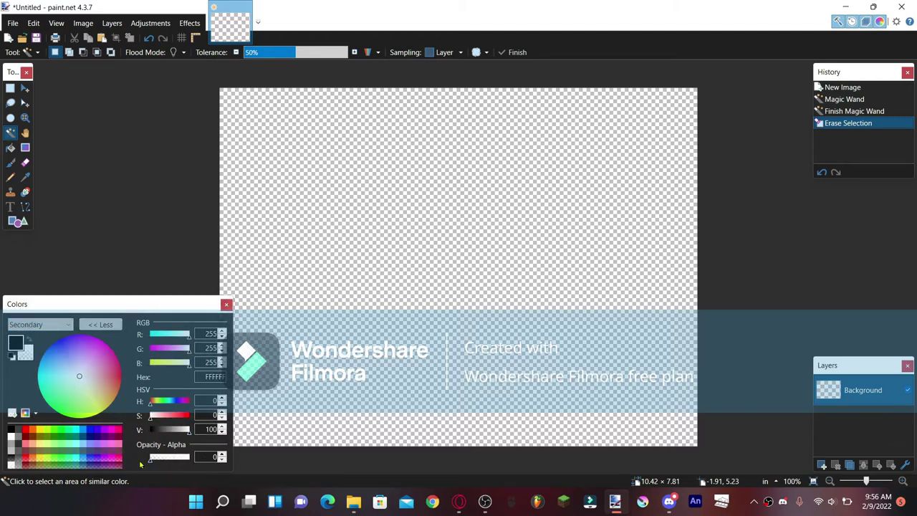
left_click(539, 240)
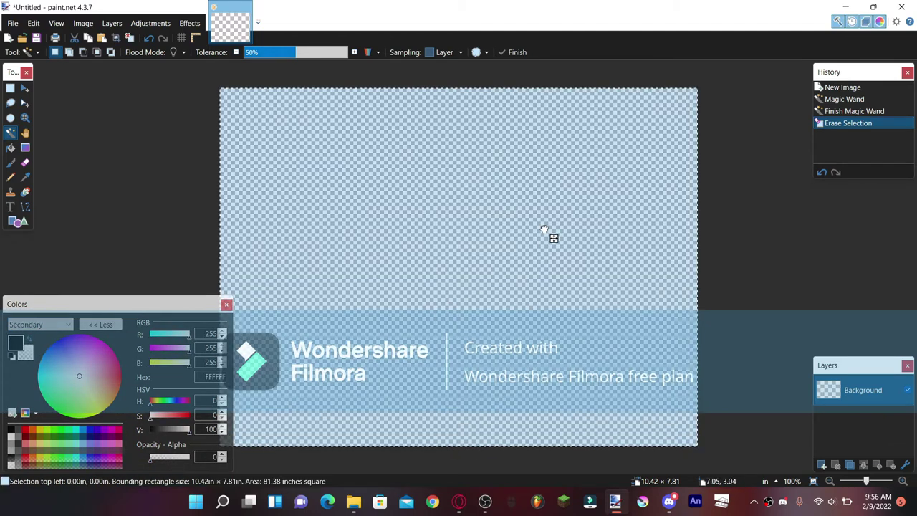
- Replace the full-canvas selection and try to draw a radial gradient outward from near the canvas centre
left_click(10, 102)
left_click(10, 87)
left_click(322, 147)
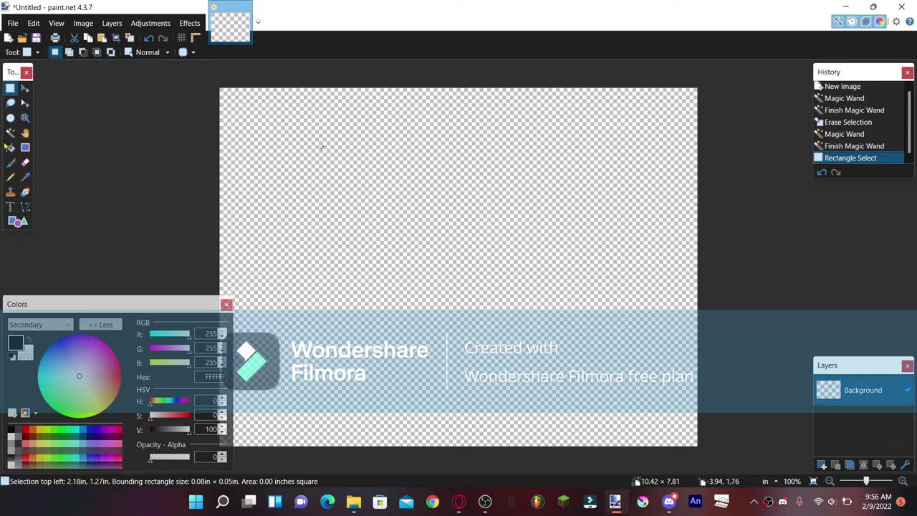
left_click(25, 146)
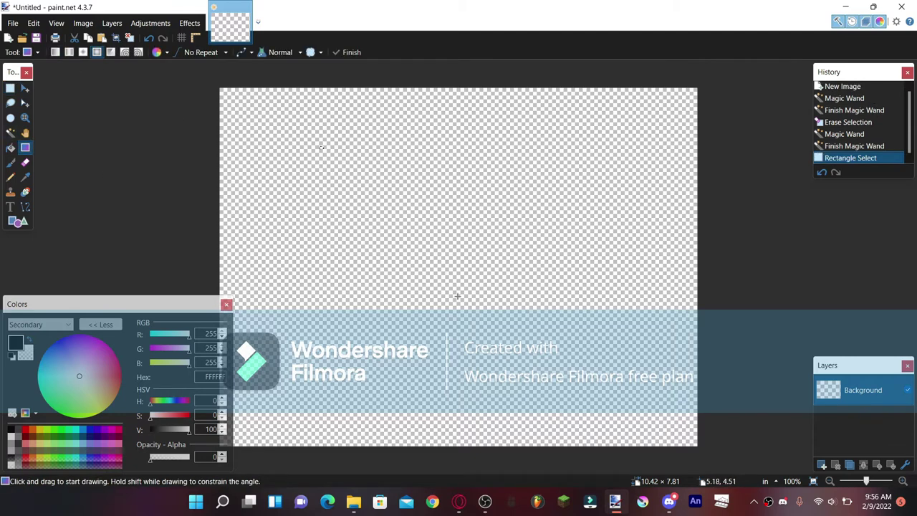
left_click_drag(457, 296, 543, 202)
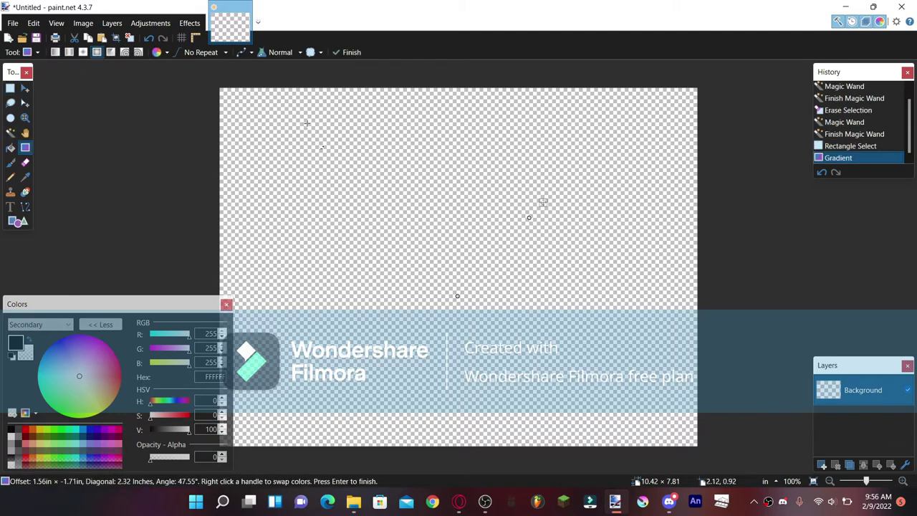
left_click(352, 52)
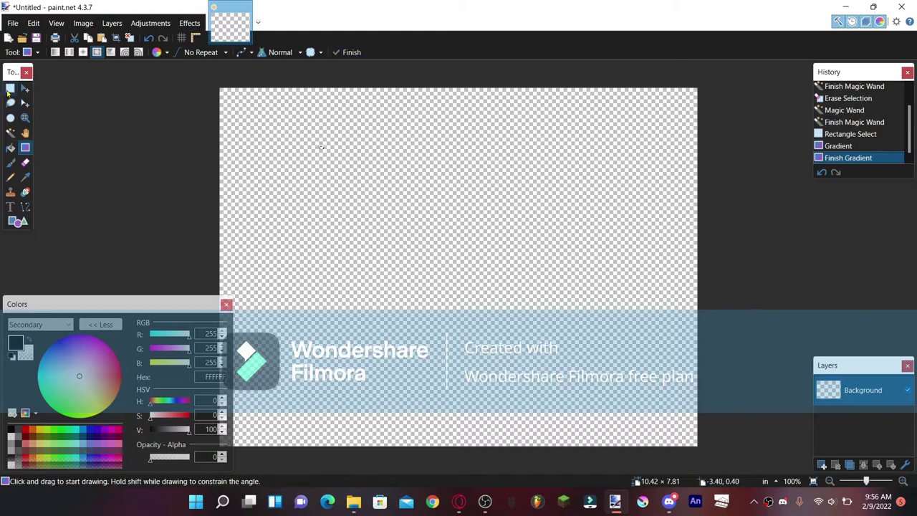
- Draw a black-to-transparent radial gradient centred near the canvas's right edge, unrestricted by any selection, and select the whole canvas
left_click(10, 87)
left_click(25, 147)
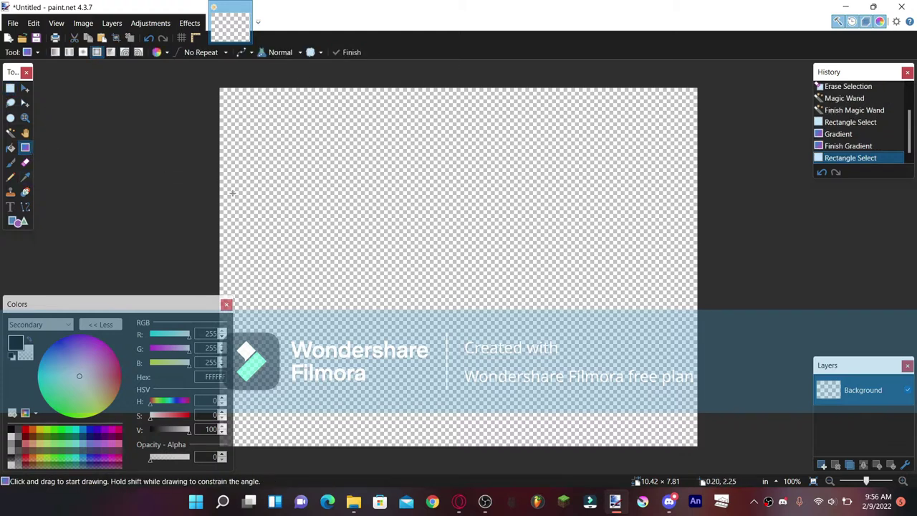
left_click_drag(356, 247, 792, 199)
left_click(10, 88)
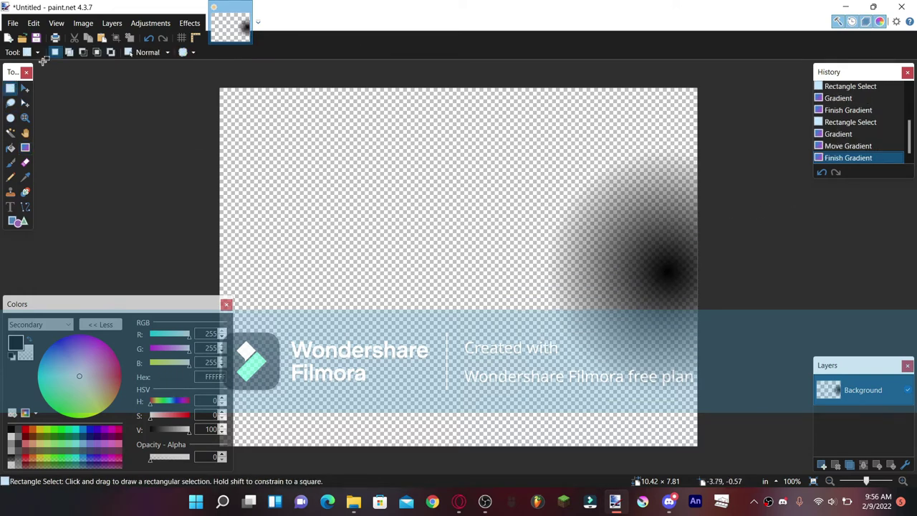
left_click_drag(209, 81, 702, 451)
- Create three new blank images at the default size of 1000 × 750 pixels
left_click(8, 38)
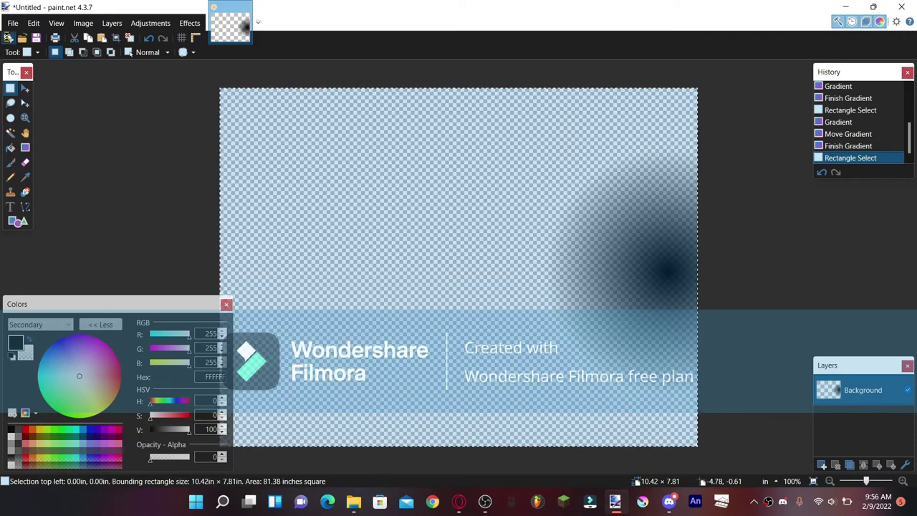
left_click(451, 323)
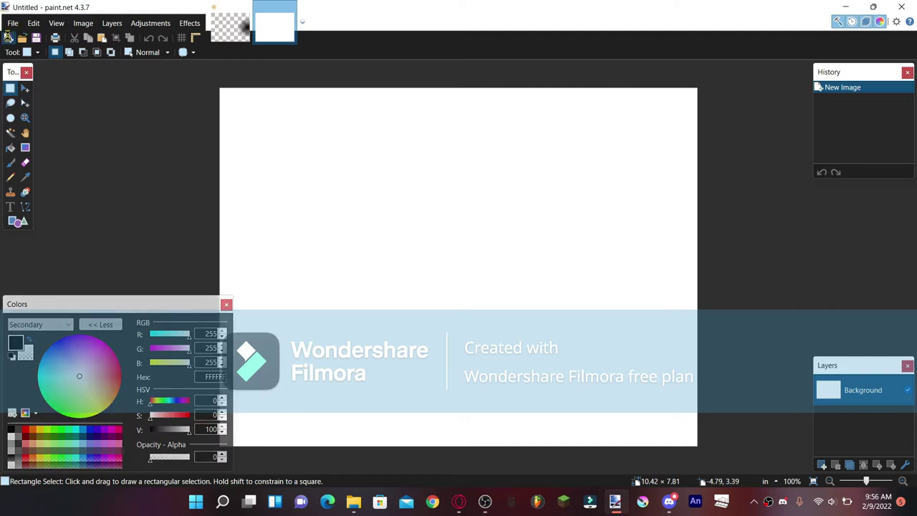
left_click(8, 38)
left_click(451, 326)
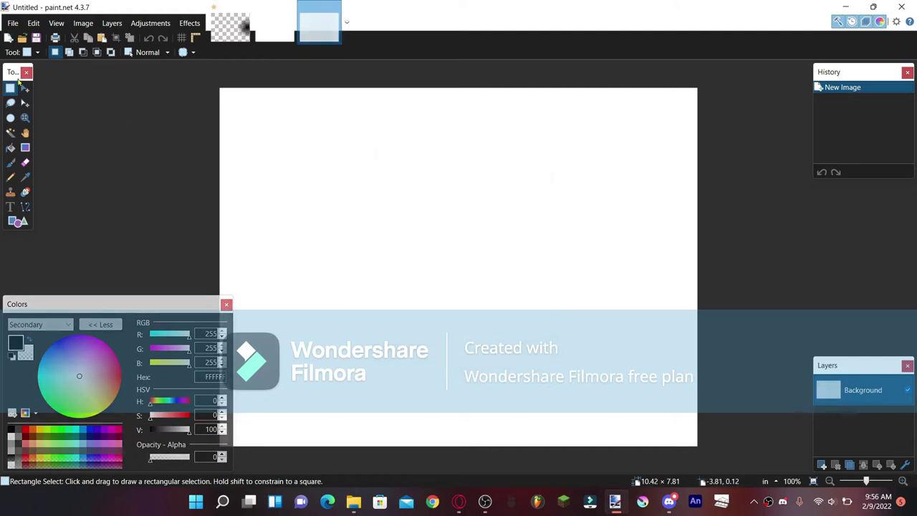
left_click(8, 37)
left_click(449, 323)
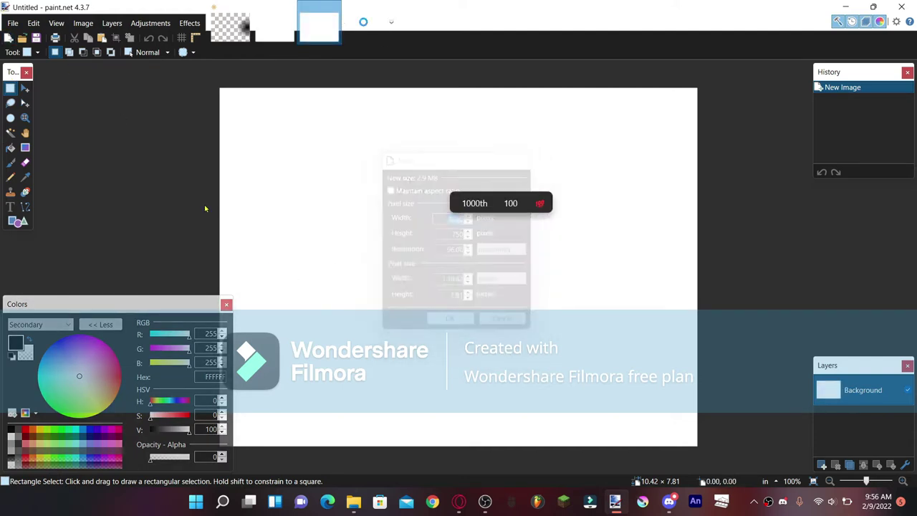
left_click(25, 147)
left_click_drag(393, 273, 451, 194)
key("ctrl+z")
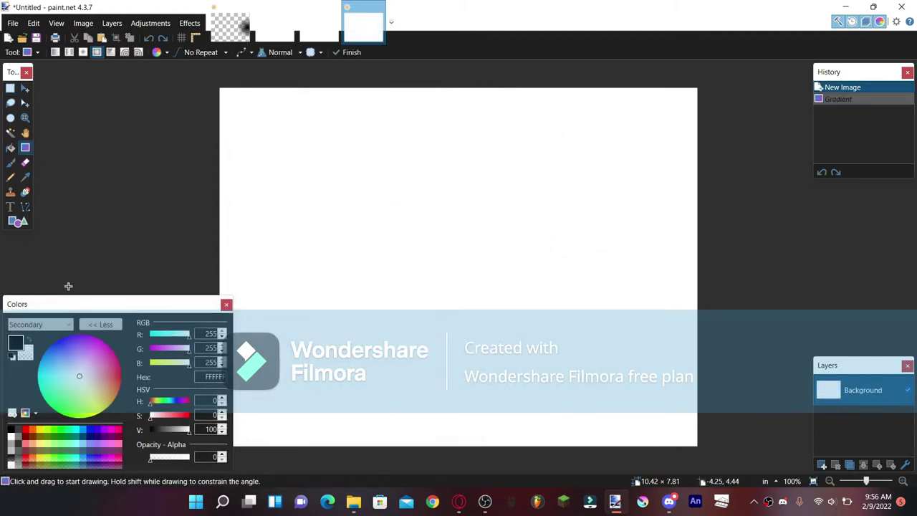
- Erase the white backgrounds of two blank images by selecting them with the Magic Wand, and close the spare blank image
left_click(10, 132)
left_click(281, 175)
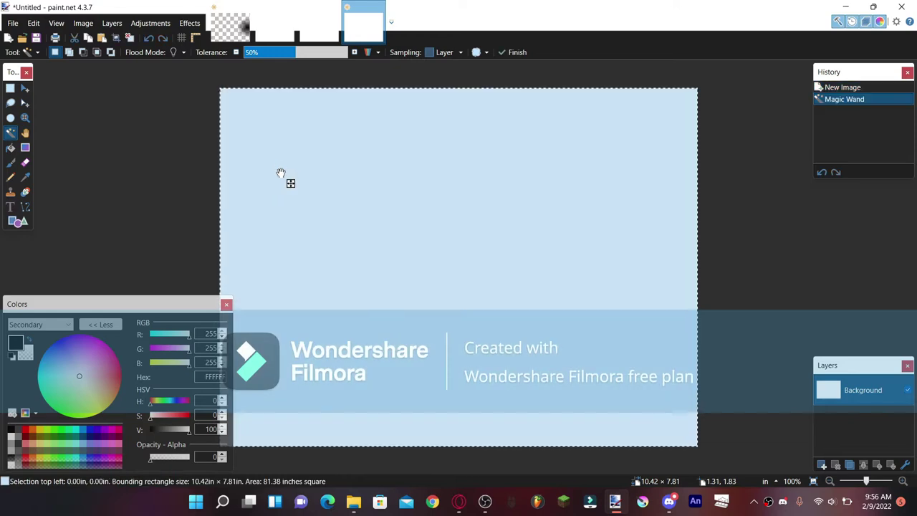
key("Delete")
left_click(319, 21)
left_click(415, 215)
key("Delete")
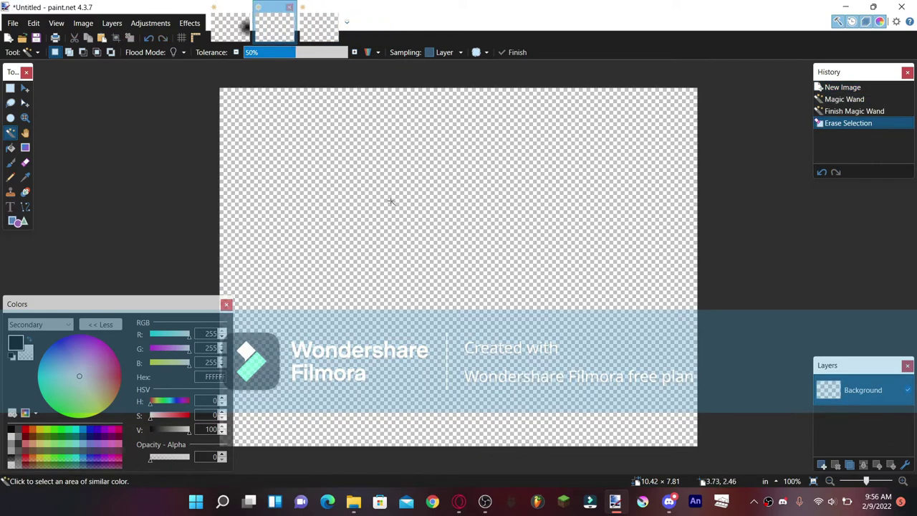
left_click(396, 206)
key("Delete")
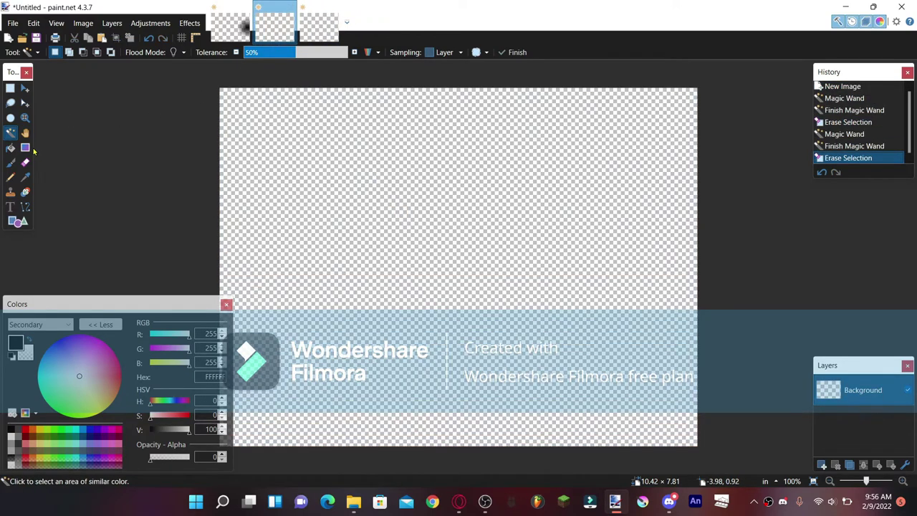
- Draw black-to-transparent radial gradients near the upper centre of one transparent image and near the left edge of the other
left_click(25, 147)
left_click_drag(452, 240, 628, 92)
left_click(305, 30)
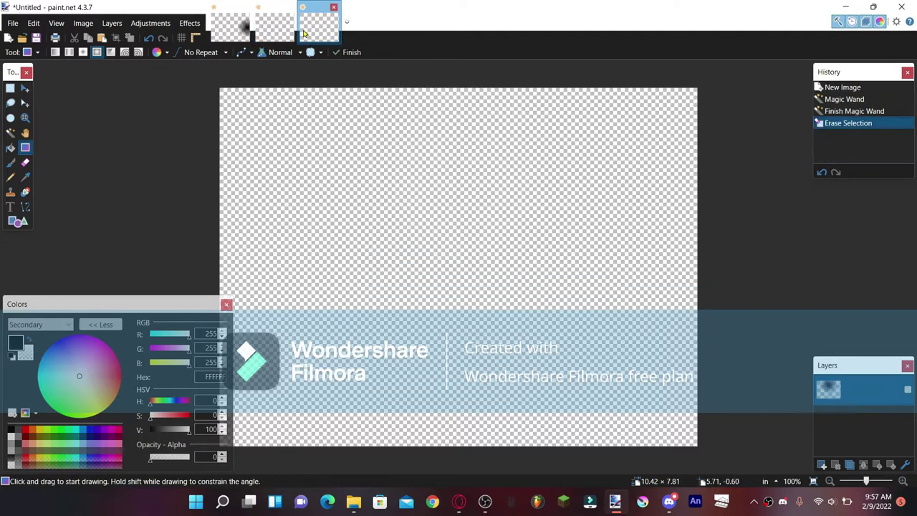
left_click_drag(381, 336, 463, 191)
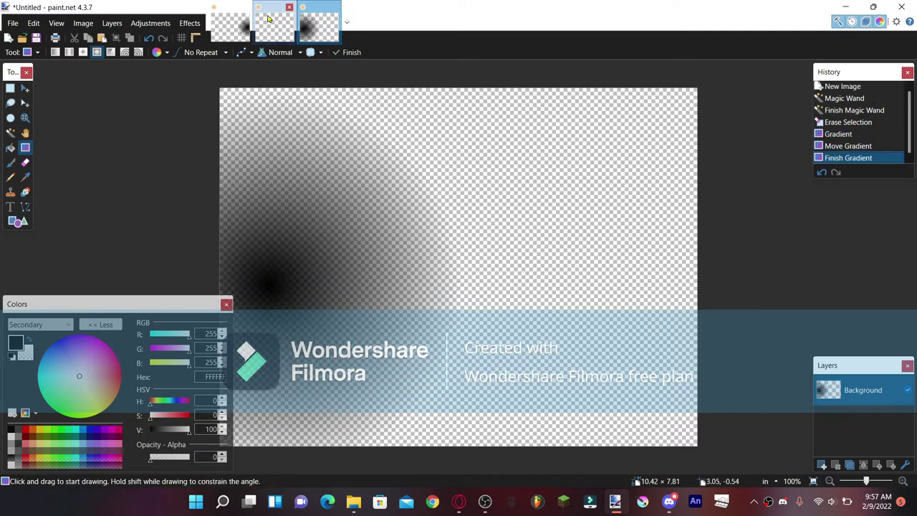
left_click(275, 23)
left_click(351, 52)
left_click(317, 23)
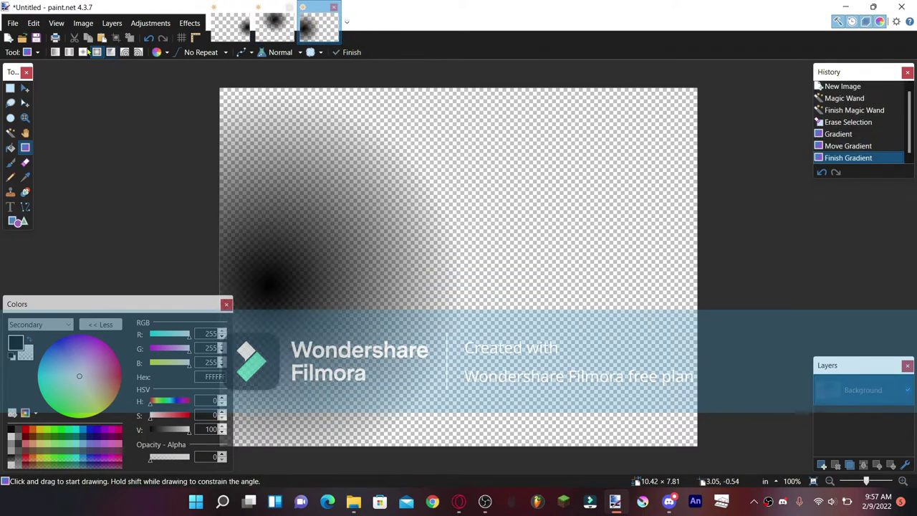
- Create another blank 1000 × 750 pixel image and erase its white background by selecting it with the Magic Wand
left_click(8, 38)
key("Return")
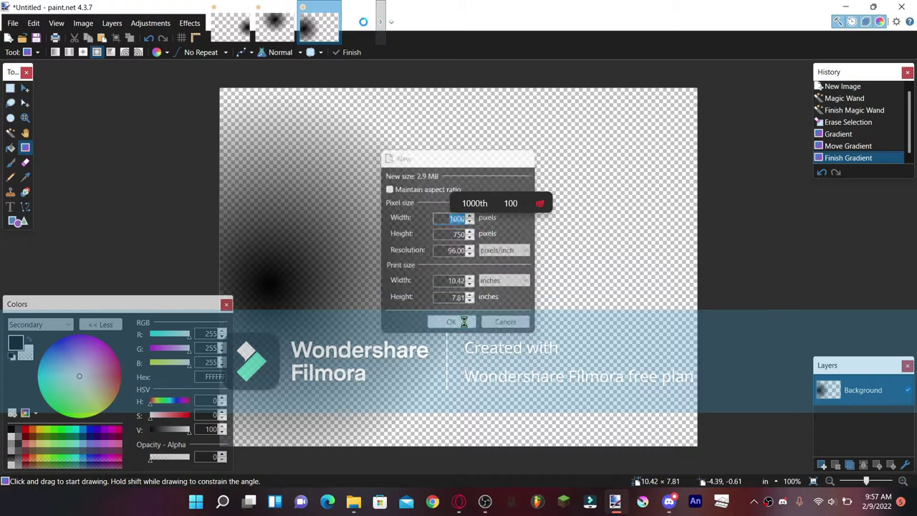
left_click(11, 132)
left_click(327, 174)
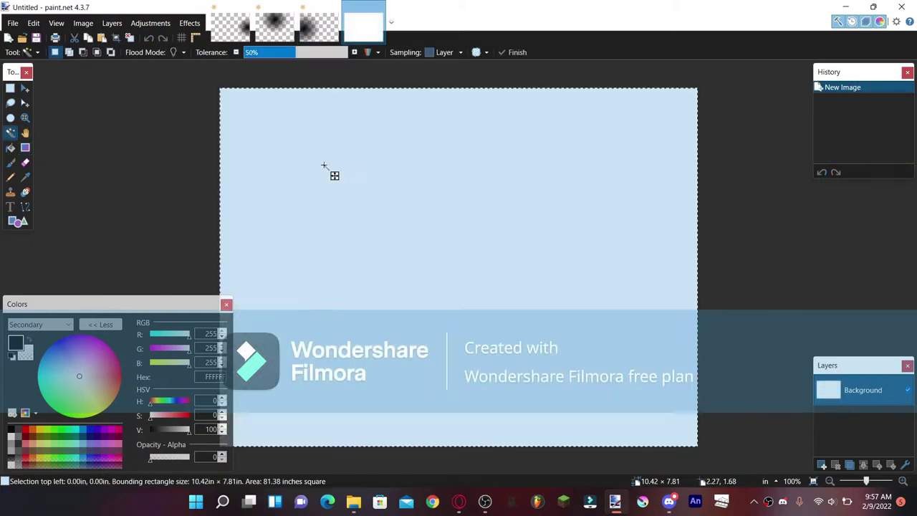
key("Delete")
- Draw a radial gradient about 3.6 inches long, centred near the bottom middle of the new transparent image
key("g")
mouse_move(446, 389)
left_mouse_down()
mouse_move(538, 176)
mouse_move(536, 265)
left_mouse_up()
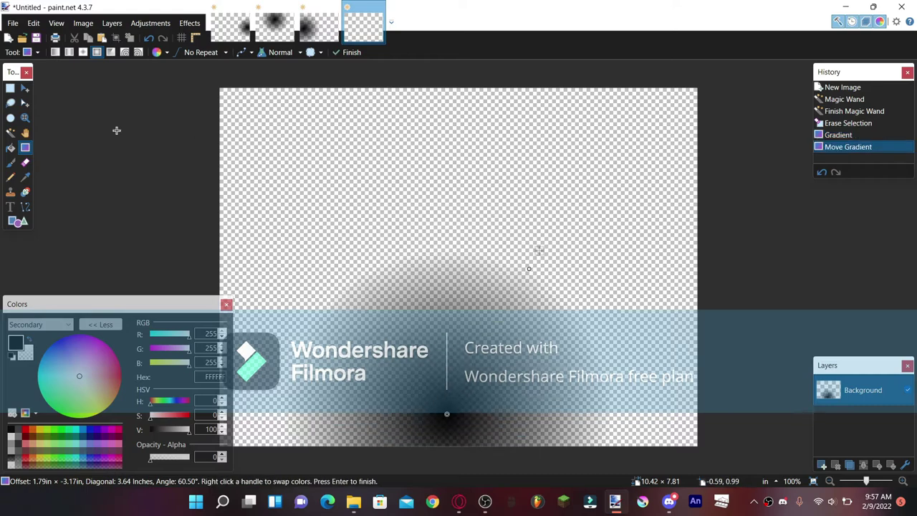
left_click(10, 88)
- Close paint.net with saving and save the image with the right-edge gradient as a PNG named hey1 in the Videos folder
left_click(902, 6)
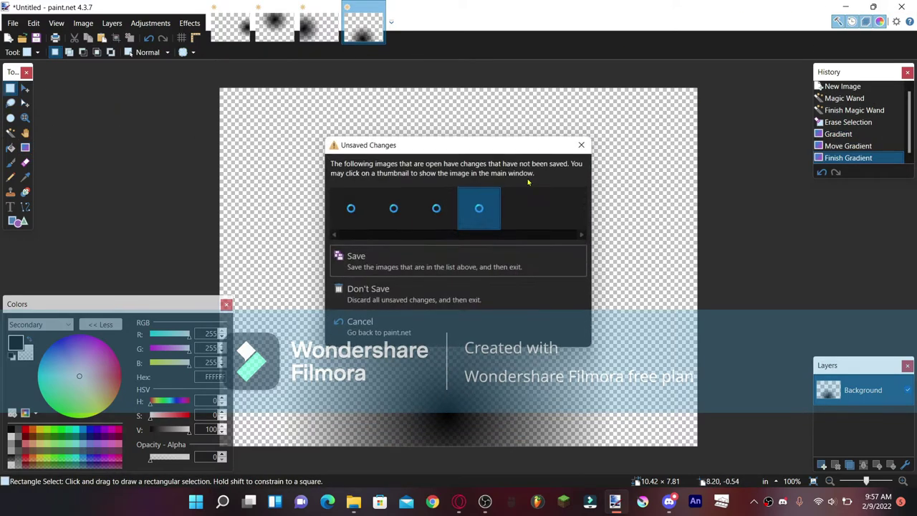
left_click(450, 256)
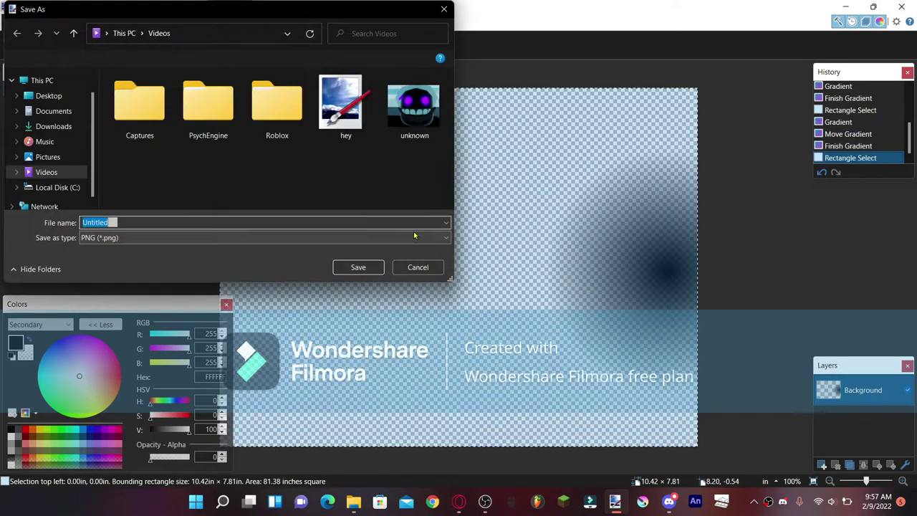
type("hey1")
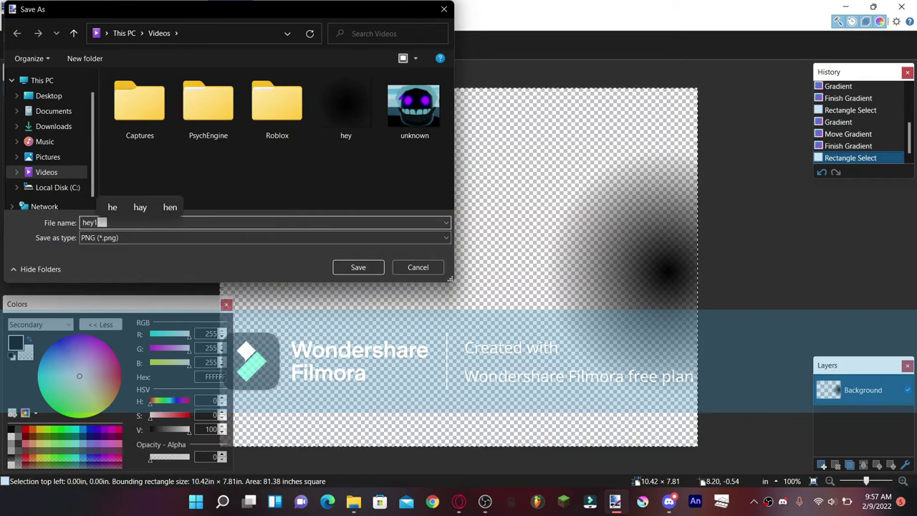
left_click(358, 266)
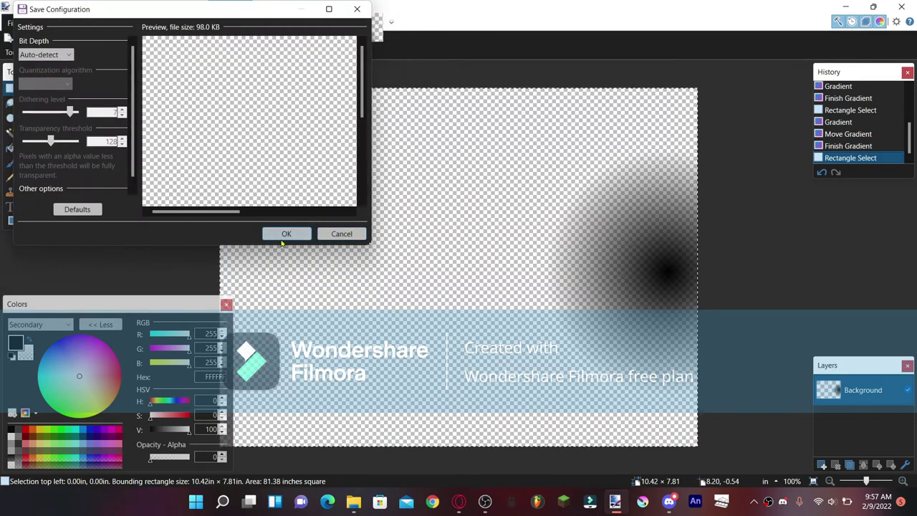
left_click(285, 233)
- Save the remaining gradient images as PNGs named hey2, hey3 and hey4 in the Videos folder
type("hey2")
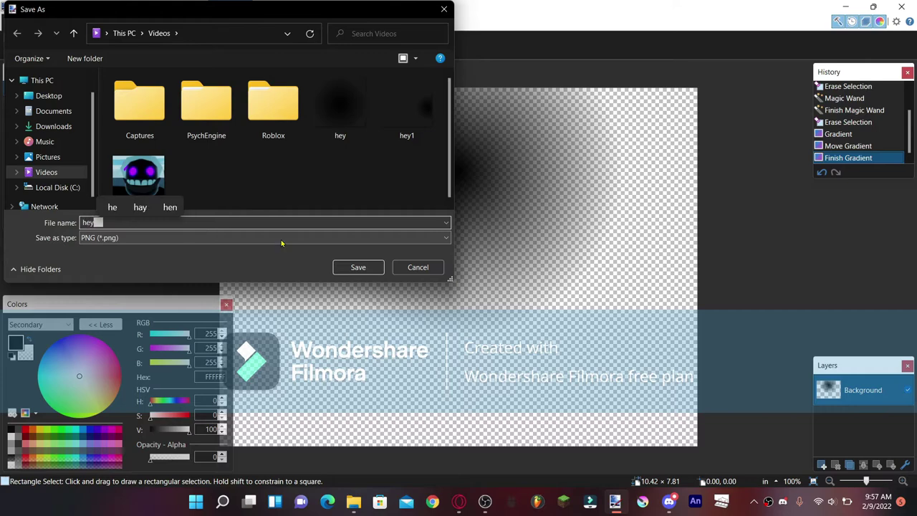
left_click(358, 266)
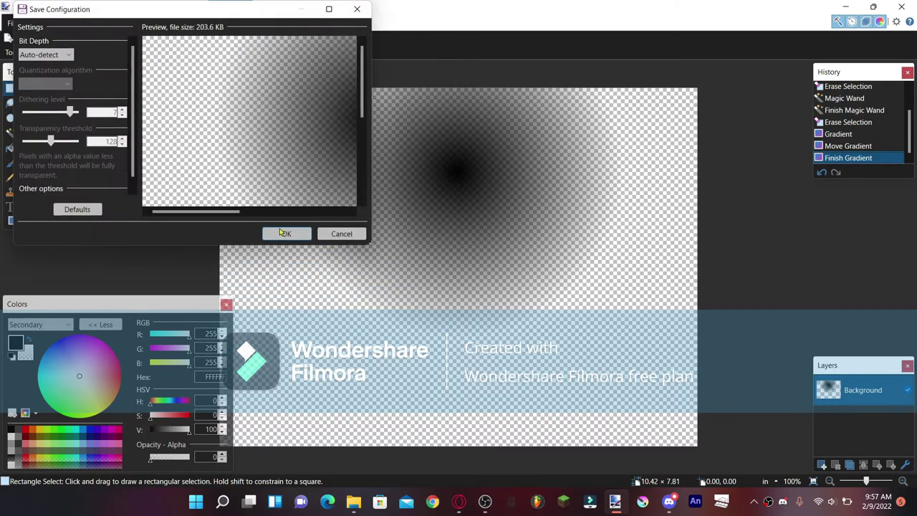
left_click(285, 233)
type("hy")
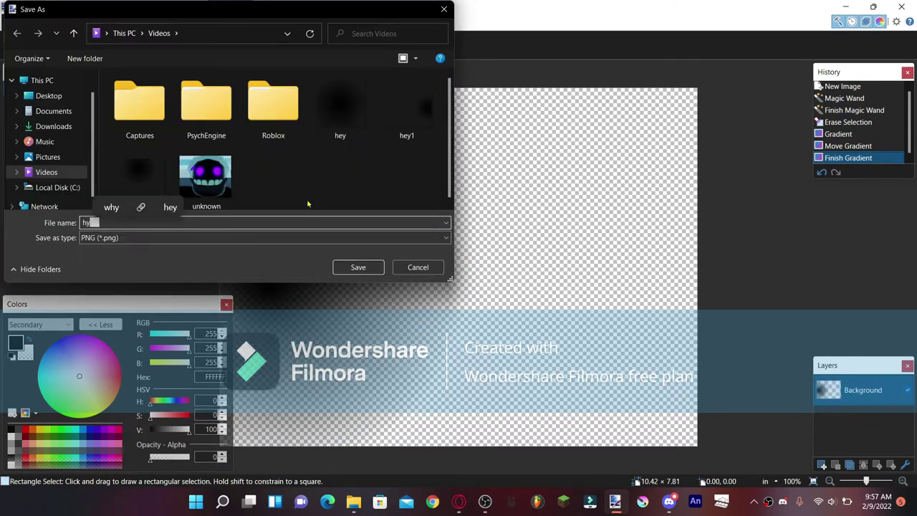
type("e")
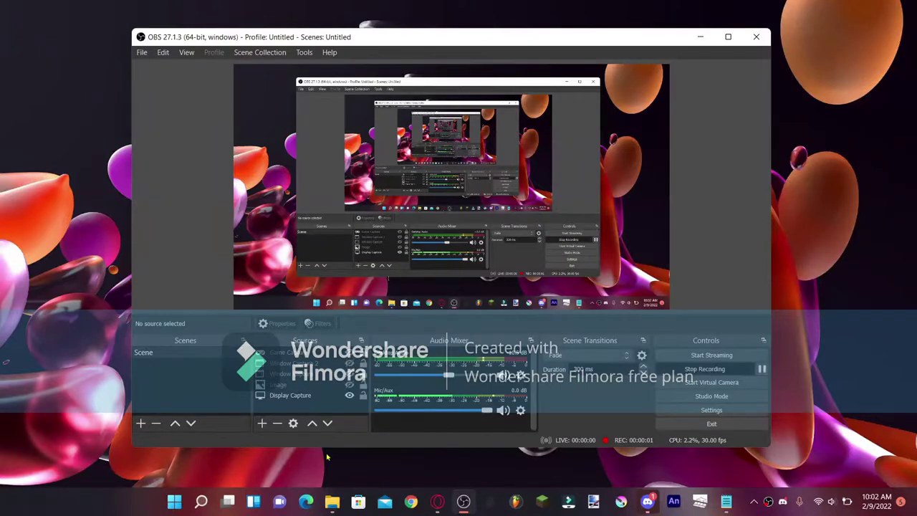
- Switch to File Explorer and open the mods folder inside PsychEngine in Videos, briefly checking Discord on the way
left_click(332, 502)
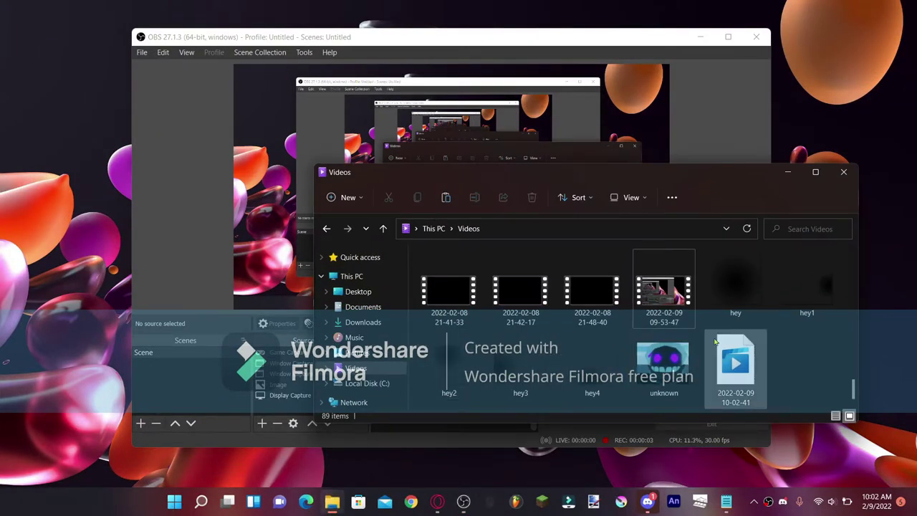
left_click(646, 501)
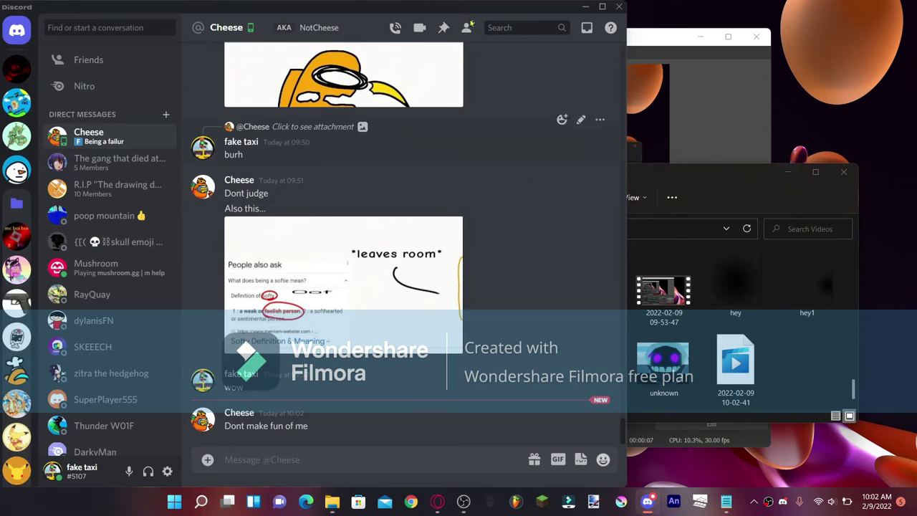
left_click(585, 8)
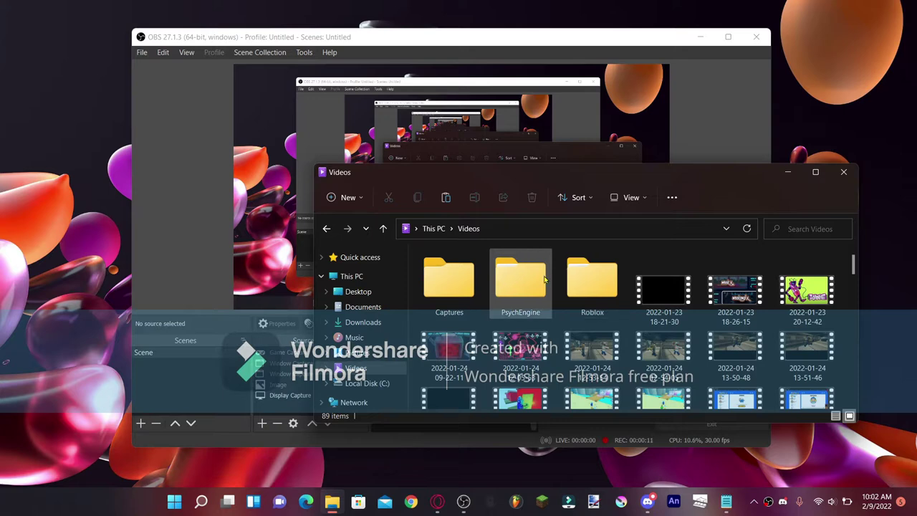
double_click(530, 275)
double_click(594, 278)
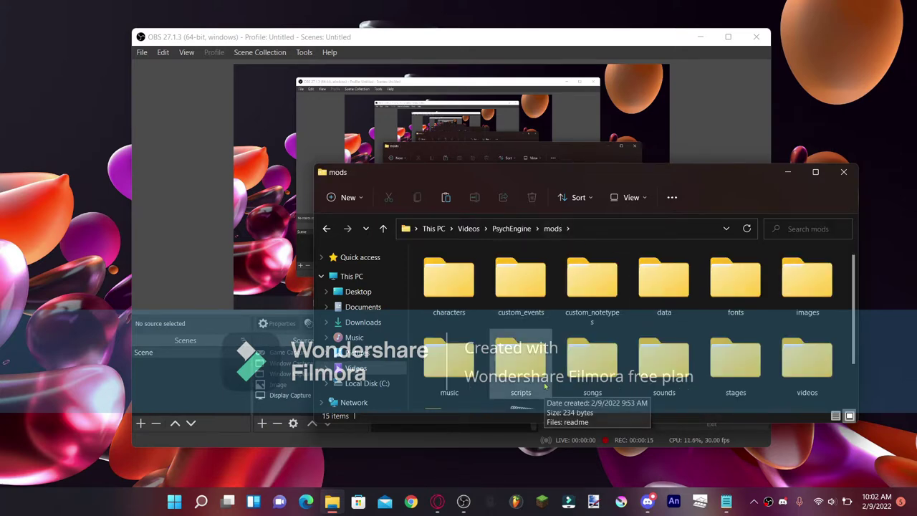
- Open the Spritesheet-and-XML-Generator-for-Friday-Night-Funkin folder on the Desktop and launch the XML Generator
left_click(366, 299)
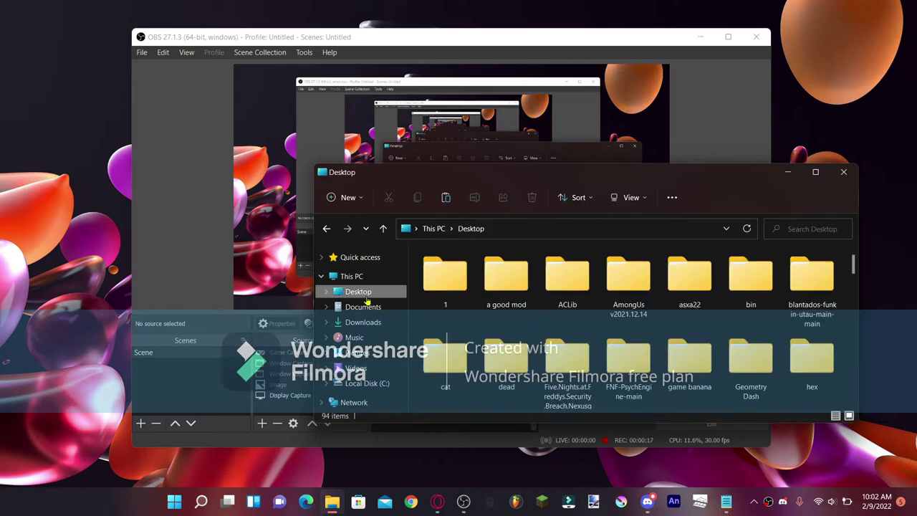
scroll(573, 279, "down", 5)
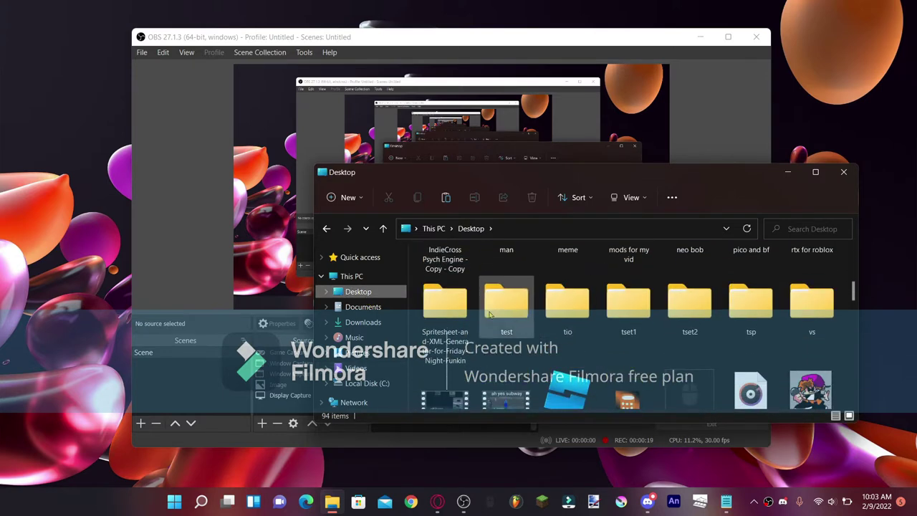
double_click(444, 312)
scroll(520, 351, "down", 20)
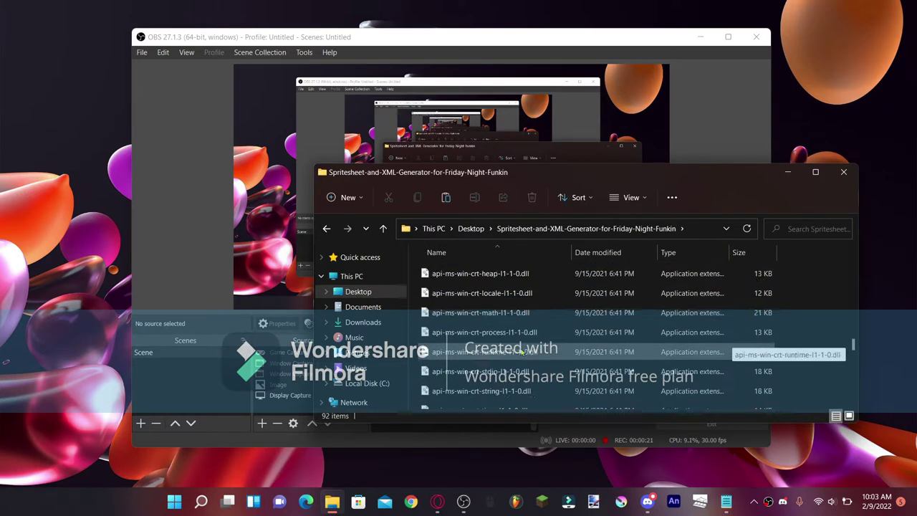
left_click(534, 268)
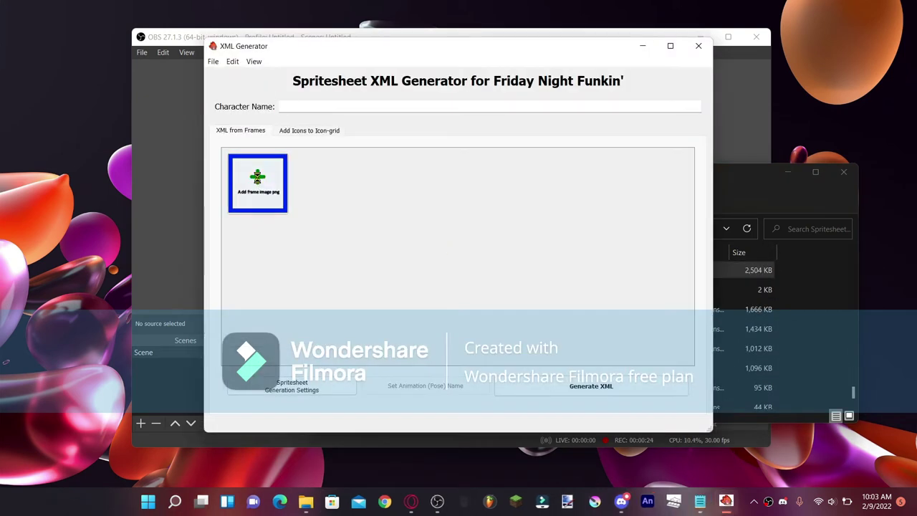
left_click(257, 182)
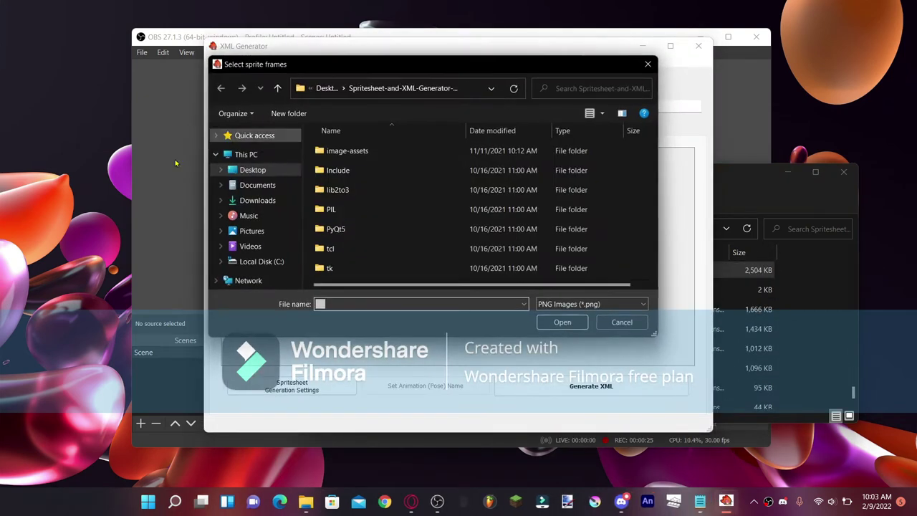
left_click(251, 230)
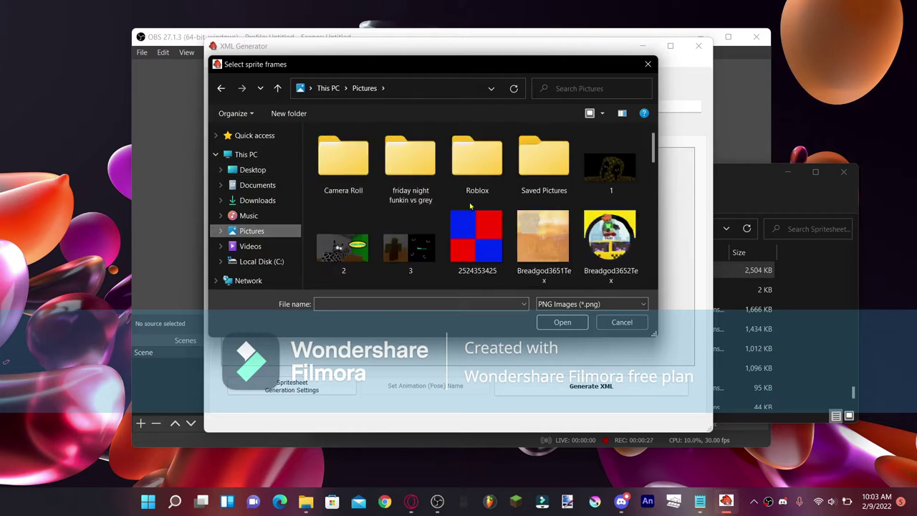
scroll(487, 208, "down", 2)
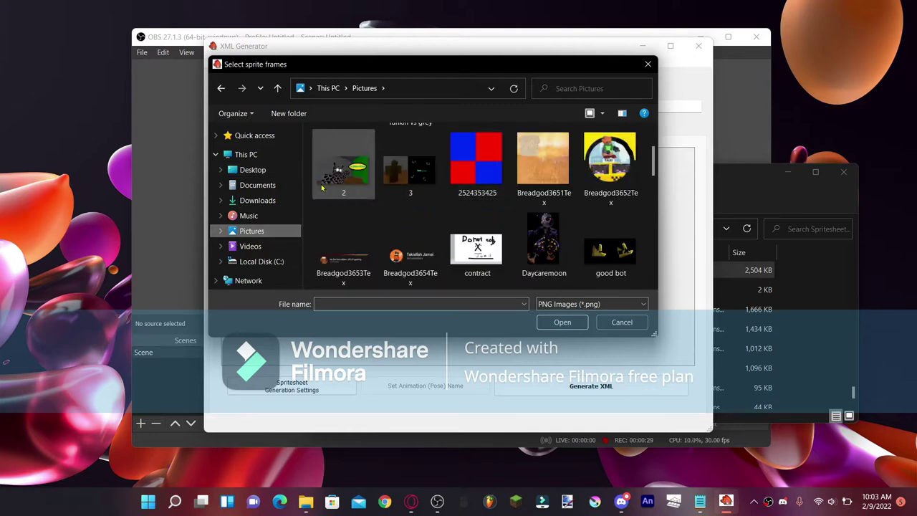
left_click(476, 164)
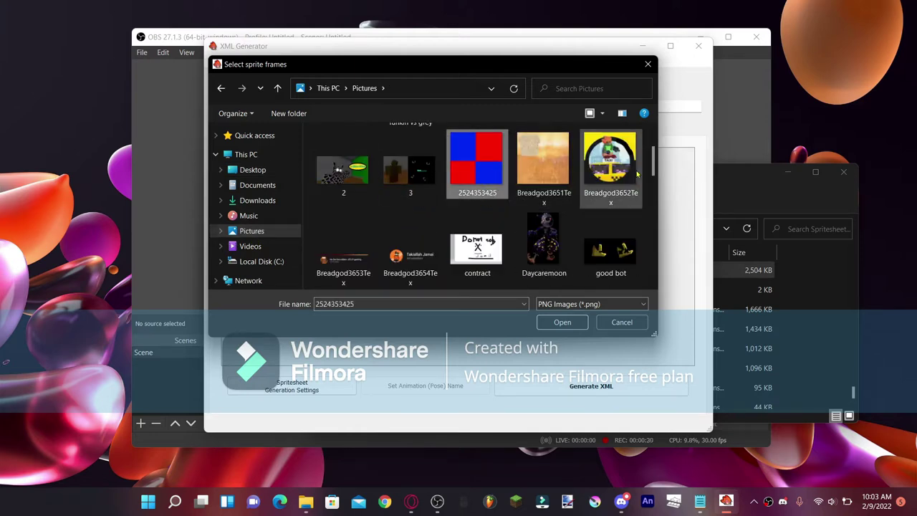
left_click(343, 247, "shift")
left_click(573, 318)
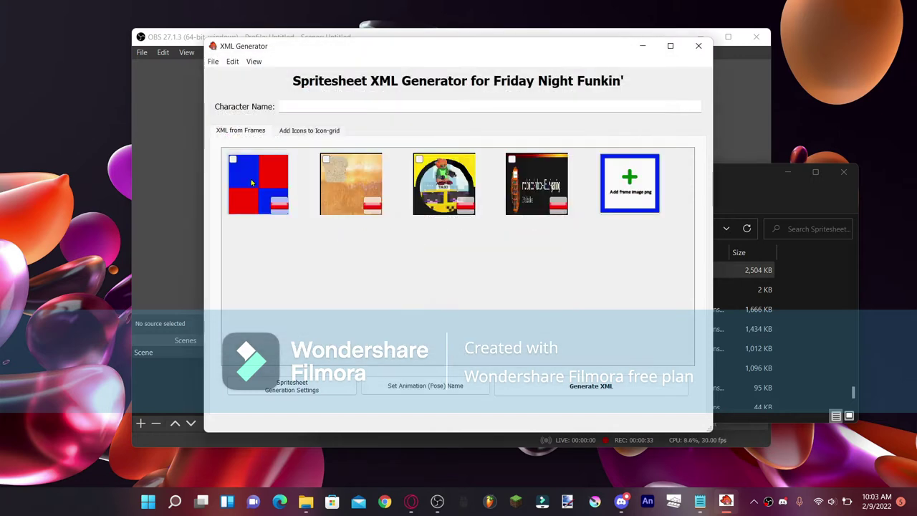
- Set the animation (pose) prefix of the red-and-blue first frame to idle
left_click(234, 161)
left_click(430, 386)
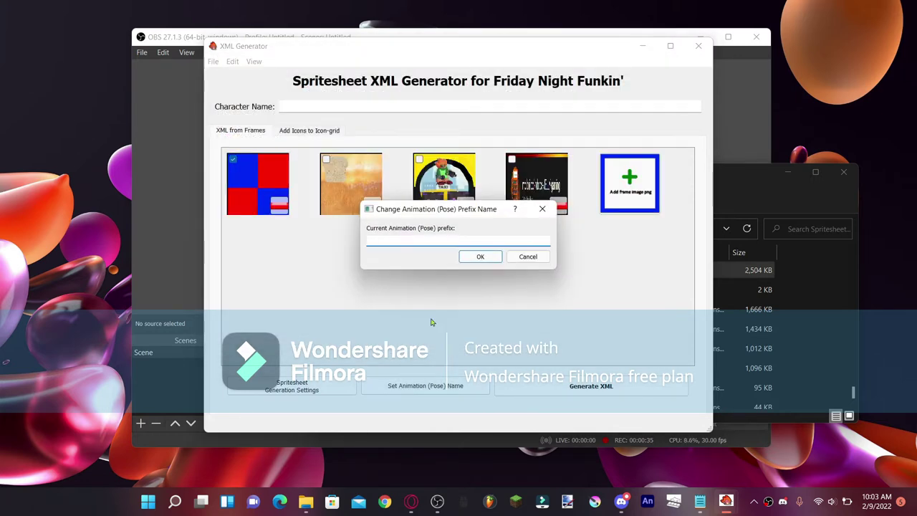
type("idle")
left_click(474, 258)
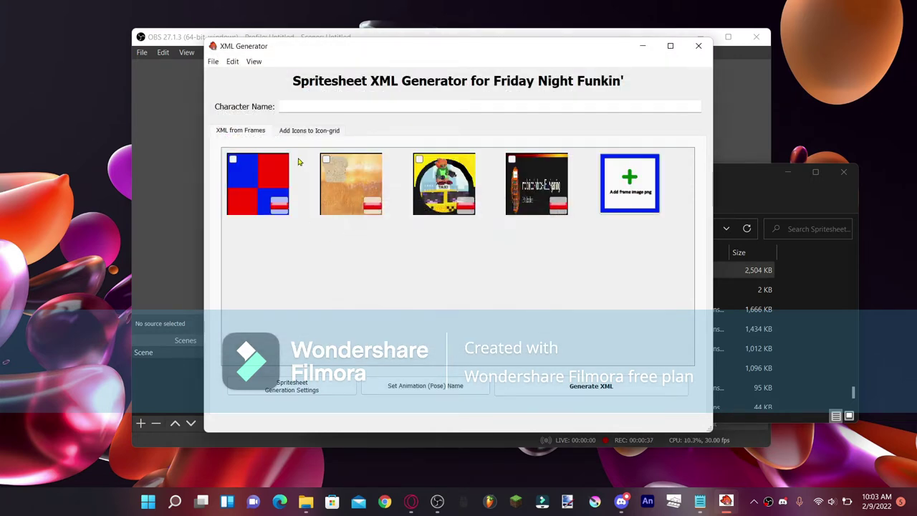
- Set the animation (pose) prefix of the sandy orange second frame to up
left_click(326, 159)
left_click(421, 385)
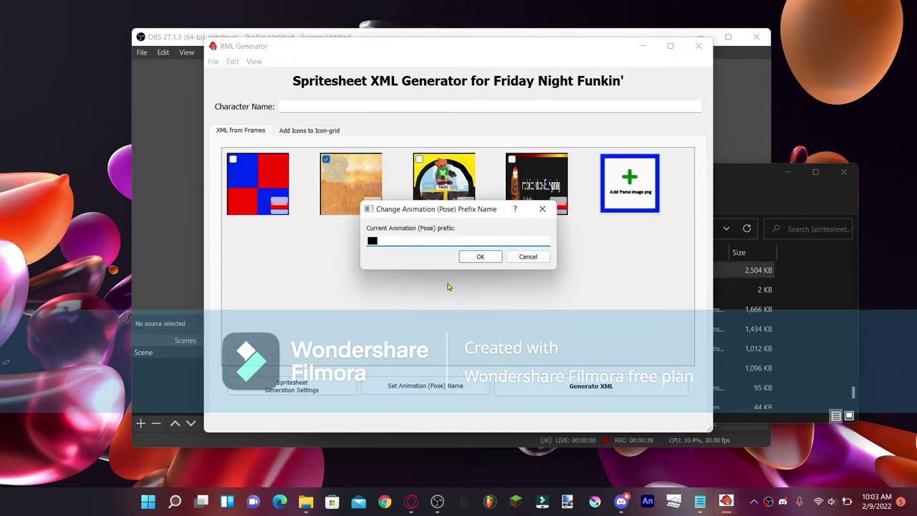
type("up")
left_click(474, 257)
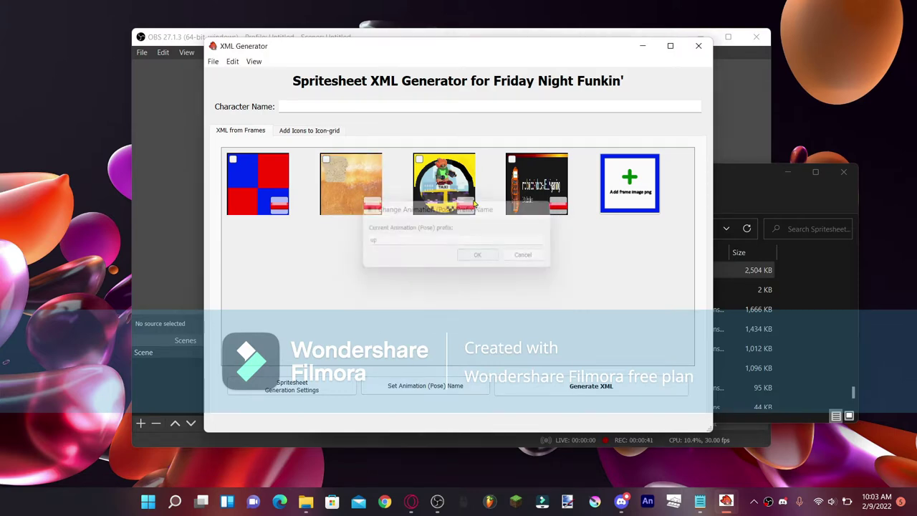
- Try to generate the XML for a character named s]fsg into the Videos folder, and close the generator
left_click(612, 388)
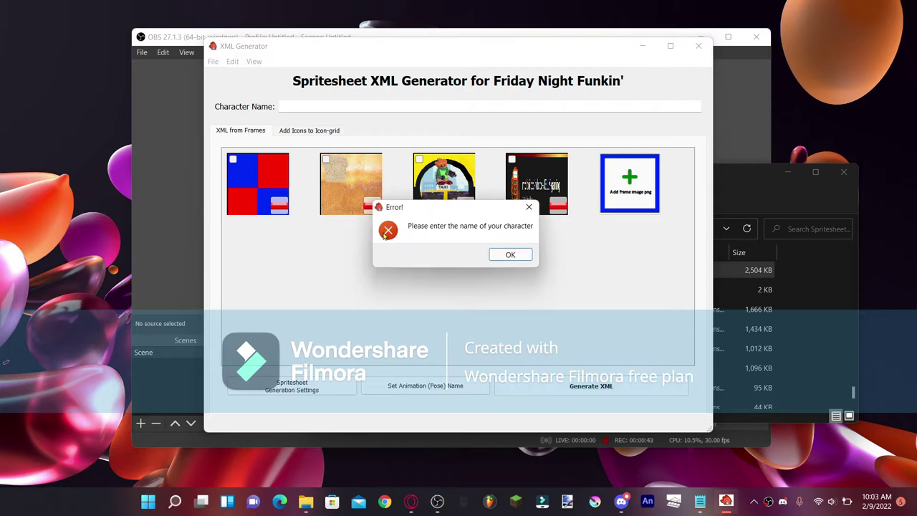
left_click(510, 255)
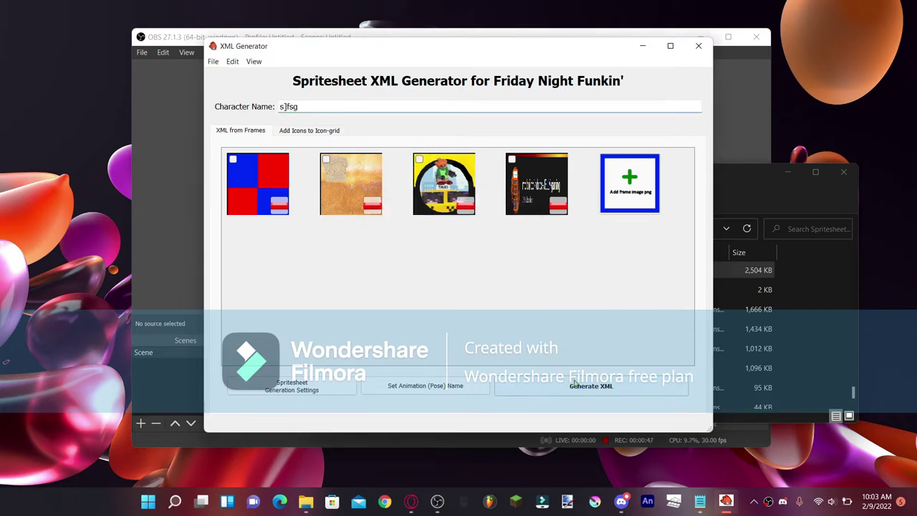
key("Return")
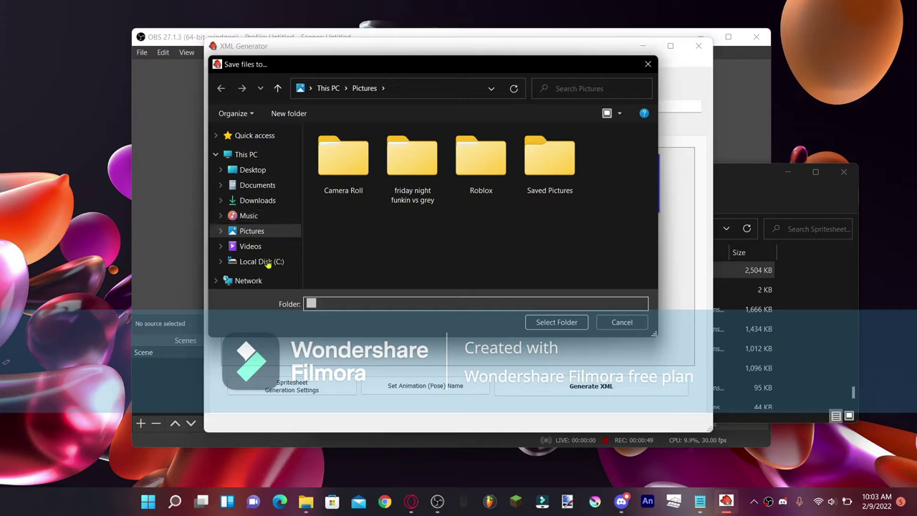
left_click(272, 247)
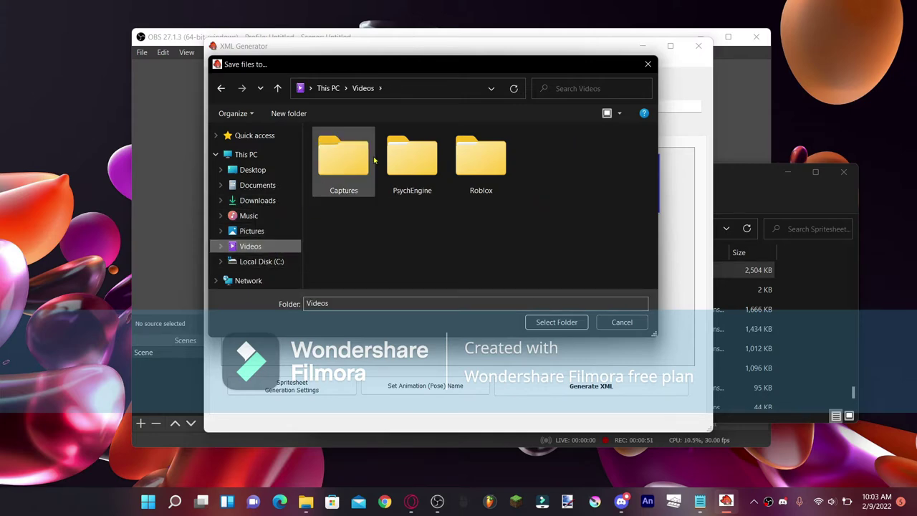
left_click(647, 65)
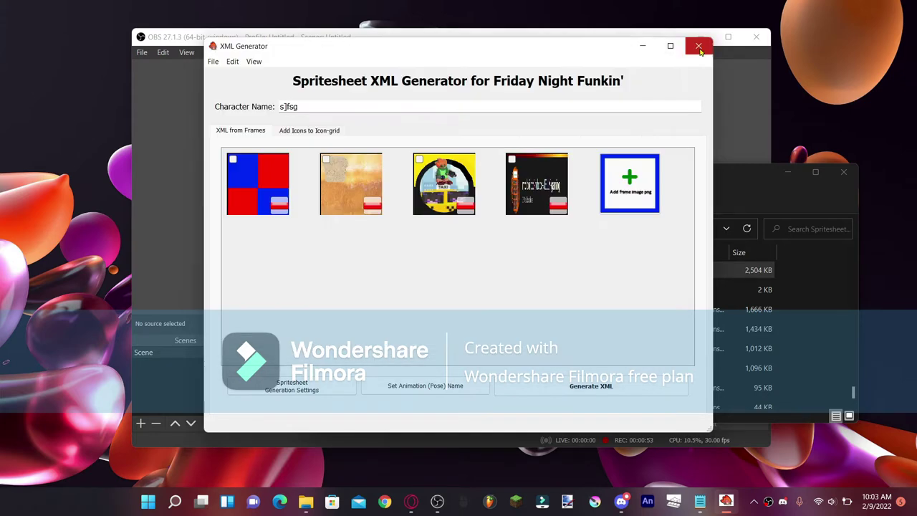
left_click(698, 46)
- Open the images folder inside the mods folder of PsychEngine in Videos
scroll(706, 301, "up", 6)
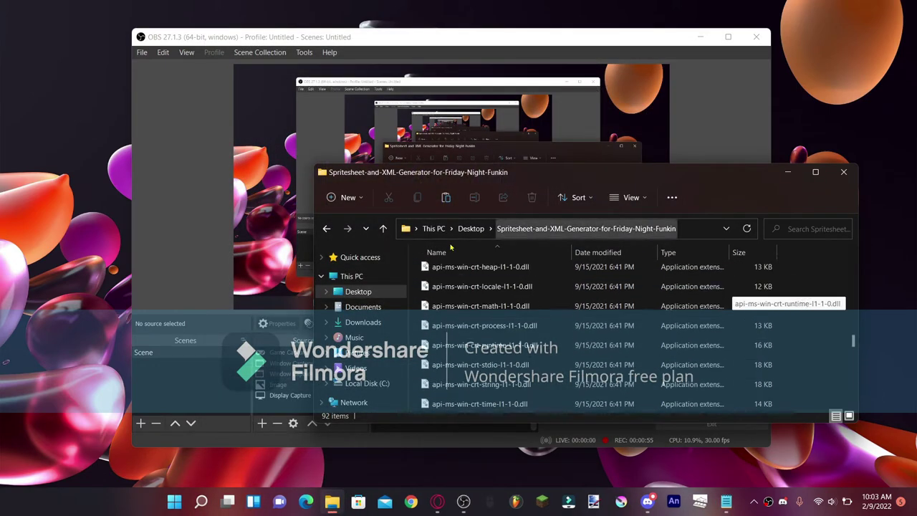
left_click(385, 369)
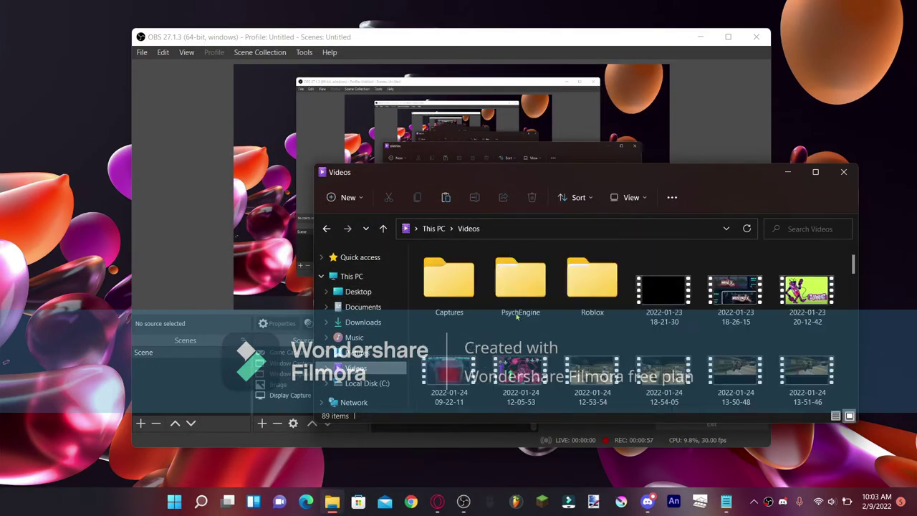
left_click(500, 278)
double_click(500, 279)
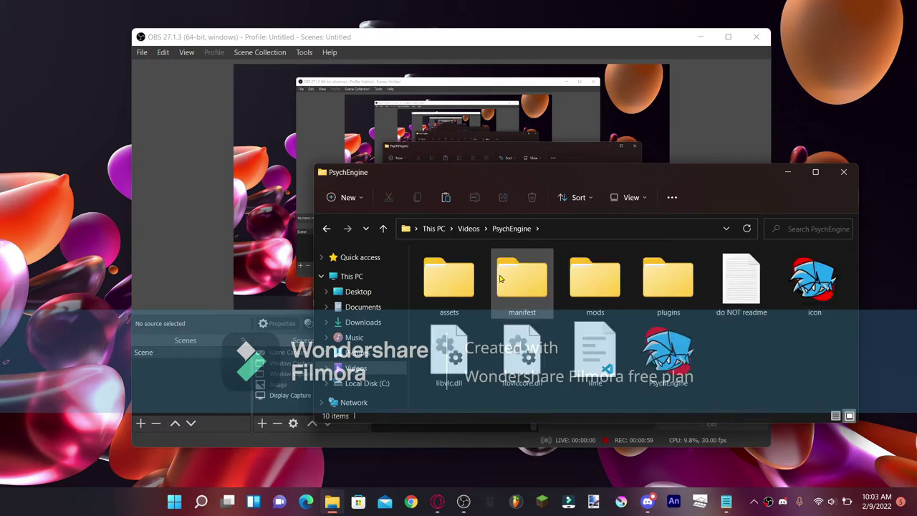
left_click(617, 272)
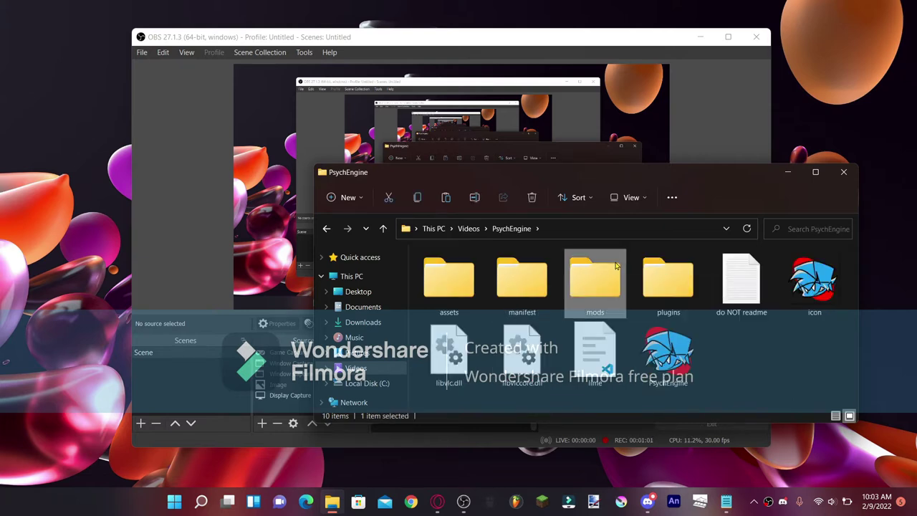
double_click(616, 265)
scroll(724, 299, "down", 2)
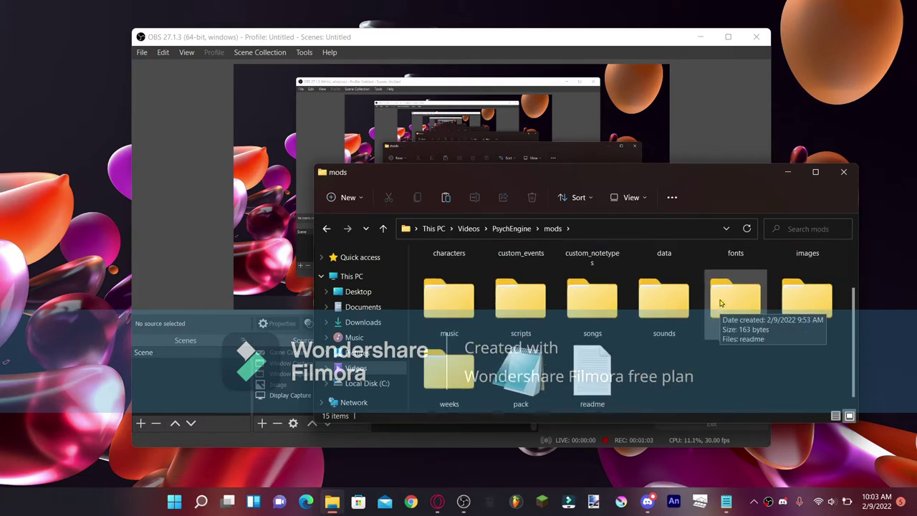
scroll(806, 301, "up", 2)
double_click(808, 269)
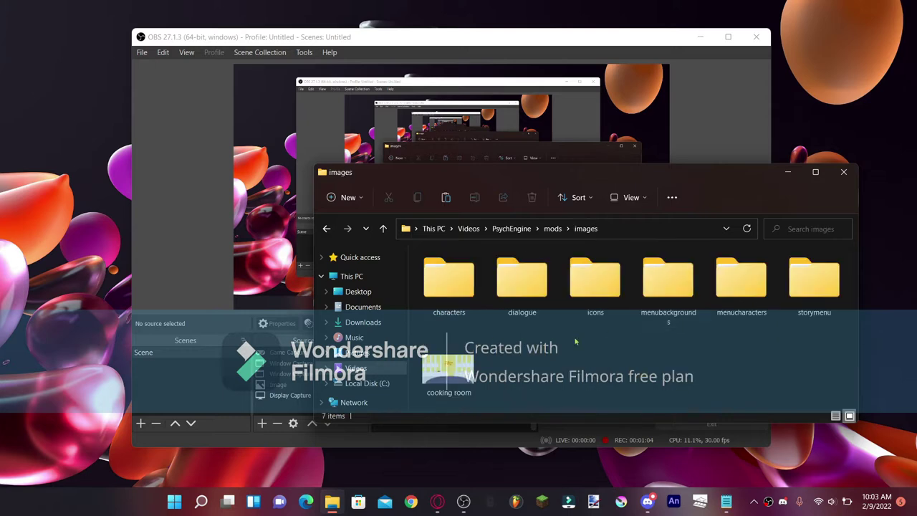
- Go back through Videos and PsychEngine to the mods images folder and open the cooking room image in paint.net
left_click(405, 376)
left_click(500, 277)
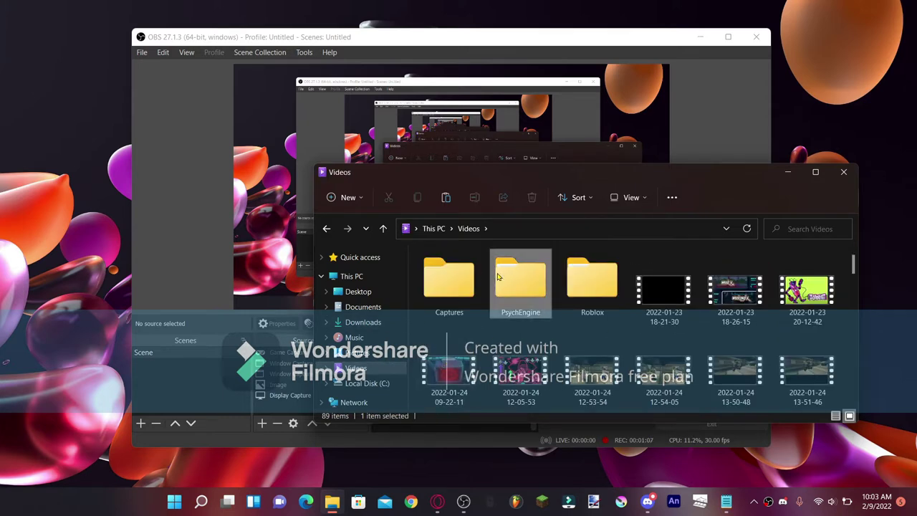
double_click(499, 277)
double_click(593, 277)
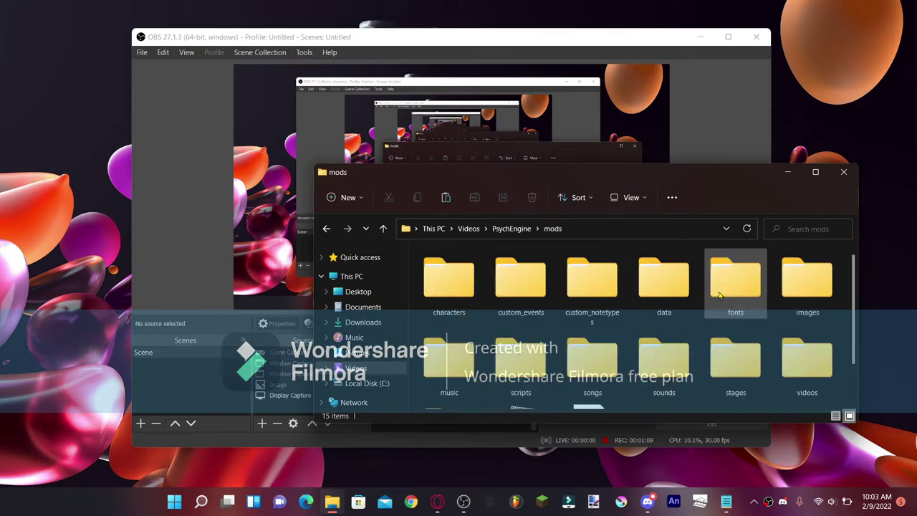
double_click(824, 280)
left_click(439, 385)
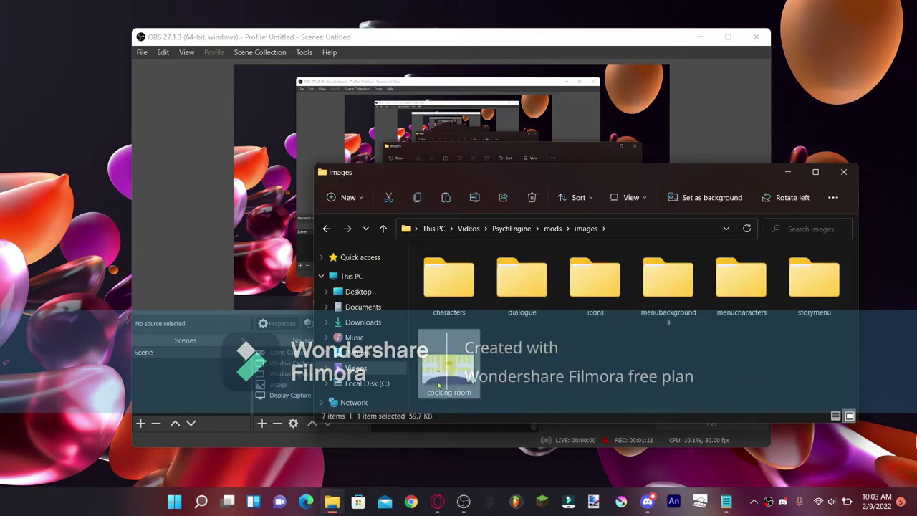
double_click(439, 386)
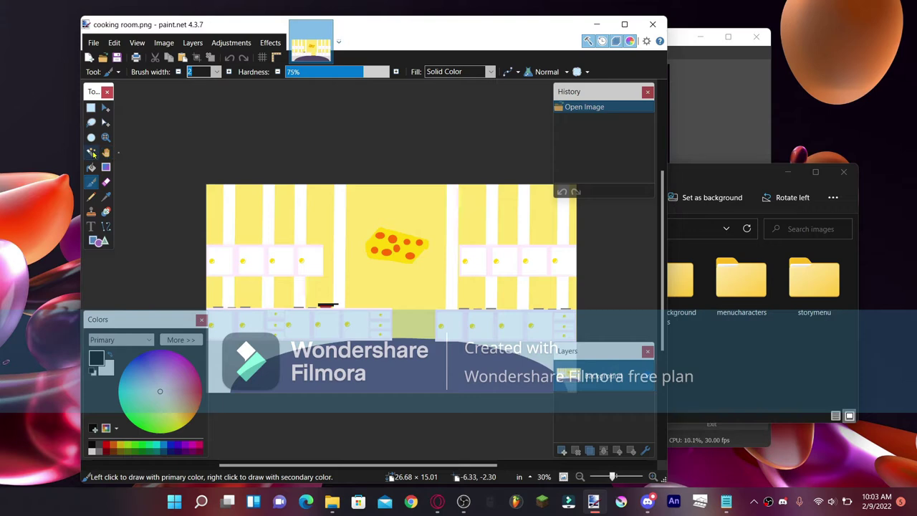
- Select the whole cooking room image with Rectangle Select and erase its contents to transparency
left_click(90, 108)
left_click_drag(205, 93, 556, 320)
key("Delete")
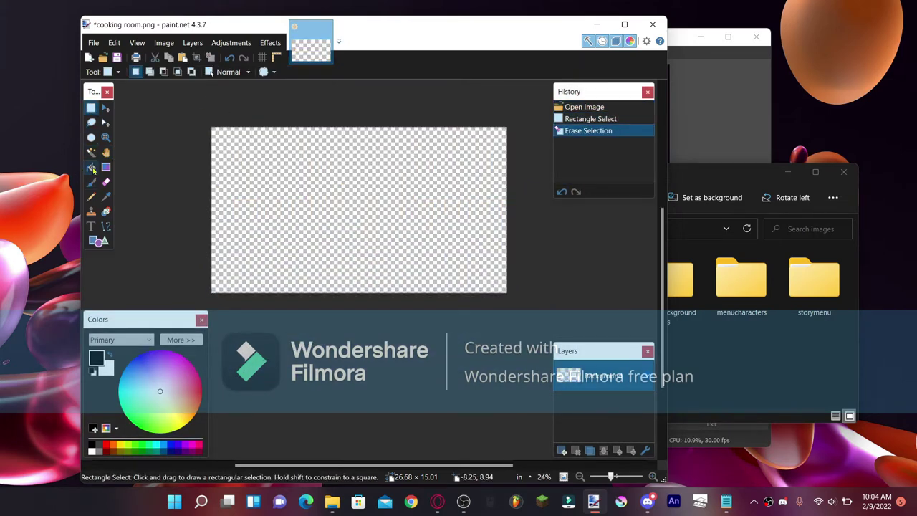
- Draw a conical black-to-white gradient from near the canvas centre towards the lower right and finish it
left_click(105, 167)
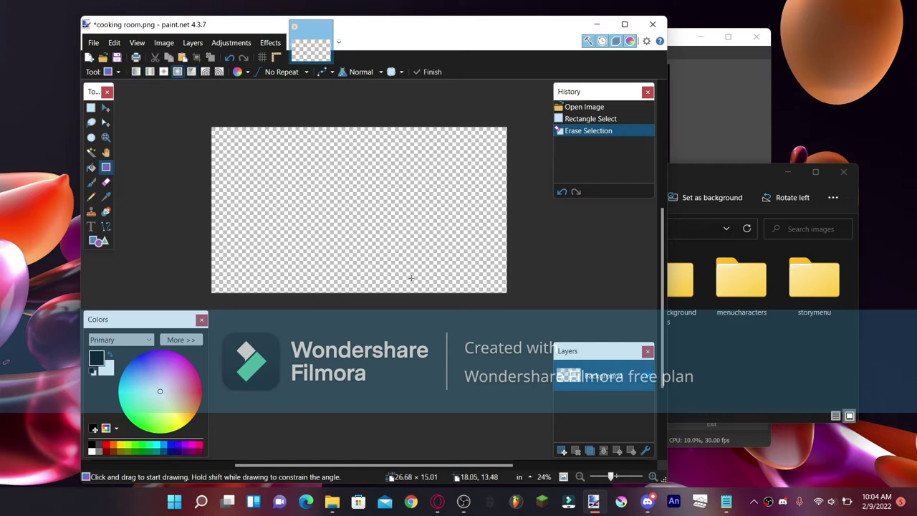
left_click(191, 71)
left_click_drag(353, 203, 455, 227)
left_click(430, 72)
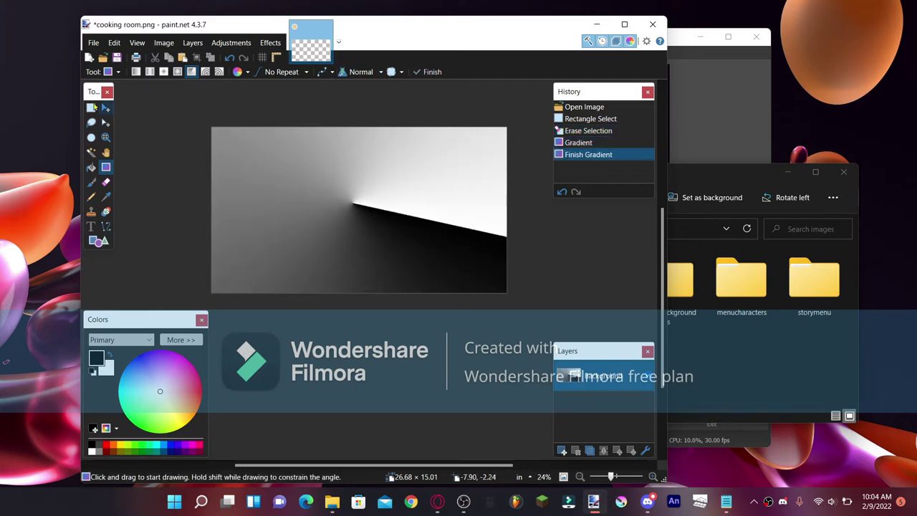
- Close paint.net with the cooking room changes saved, and go up to the PsychEngine folder in File Explorer
left_click(652, 24)
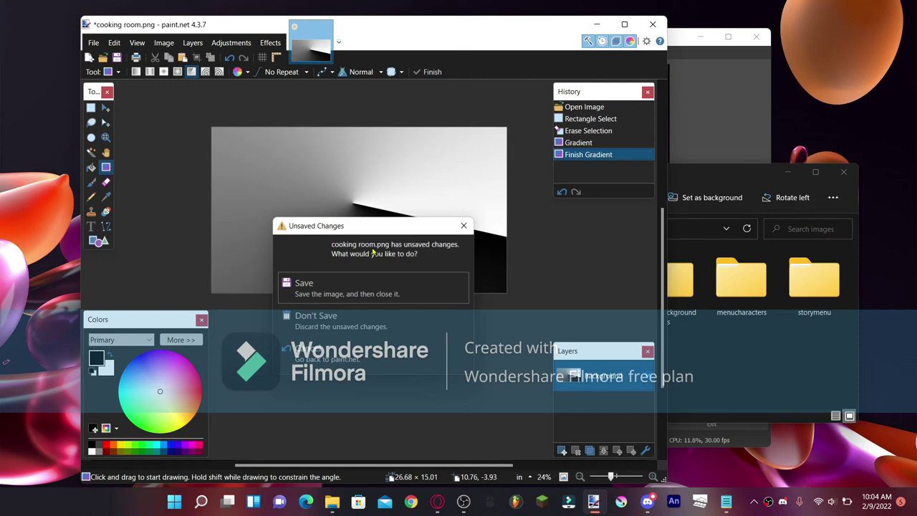
left_click(342, 278)
left_click(365, 252)
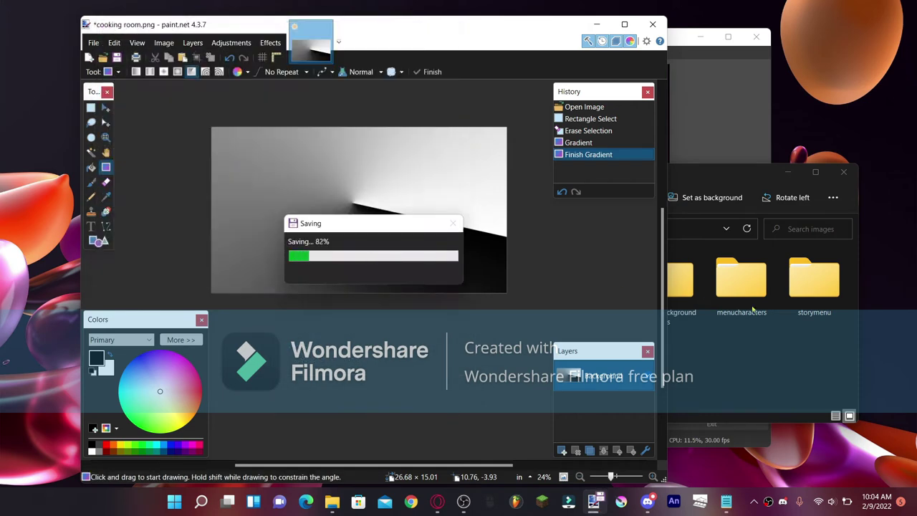
left_click(618, 390)
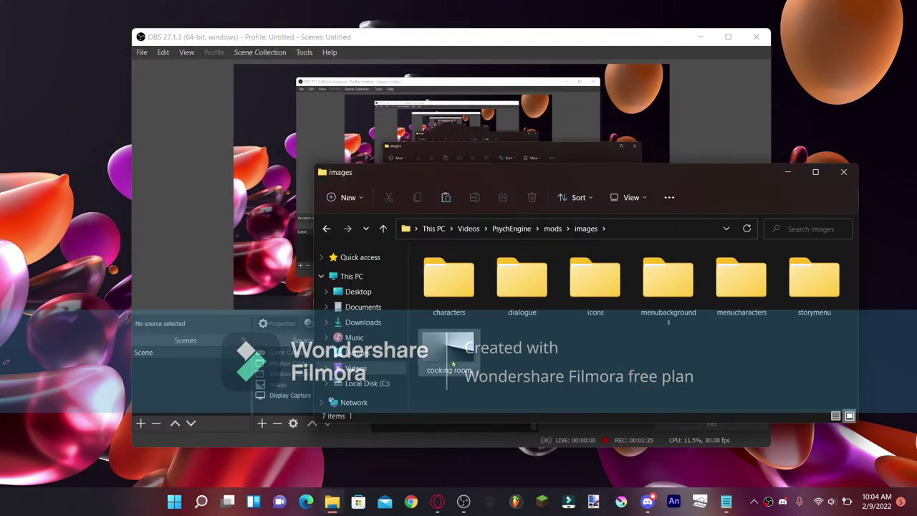
left_click(511, 228)
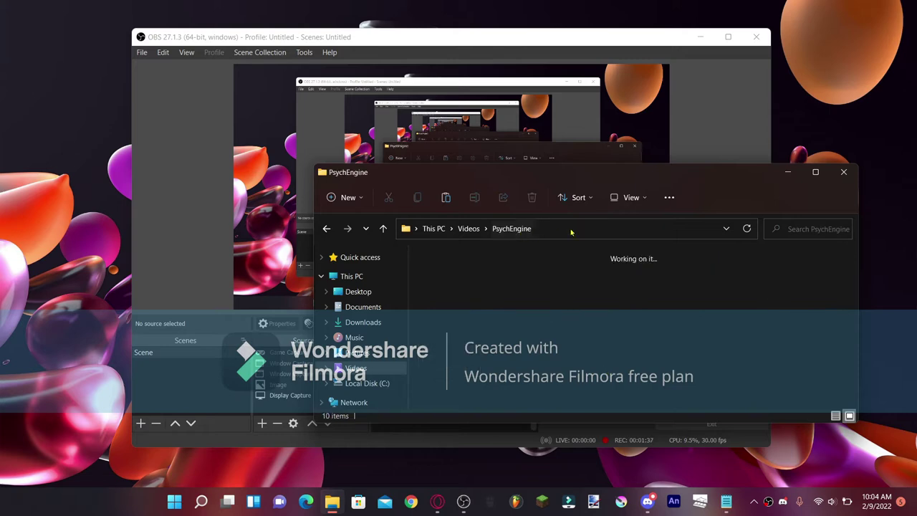
- Launch Psych Engine from its folder and open the Character Editor from the master editor menu
double_click(693, 343)
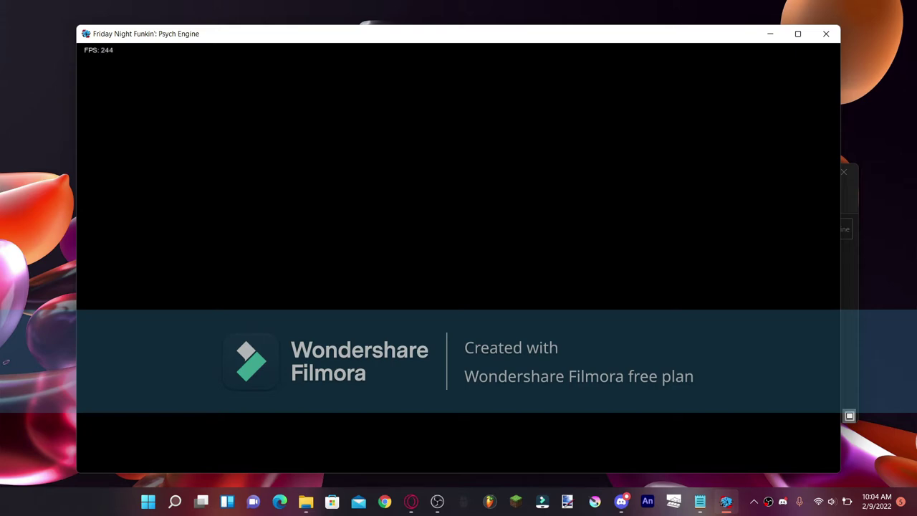
key("minus")
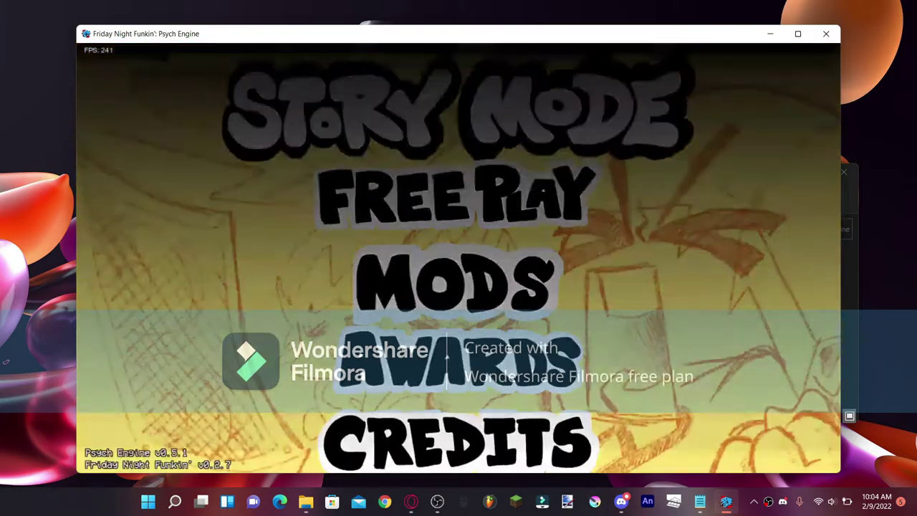
key("minus")
key("7")
key("Down")
key("Down")
key("Down")
key("Down")
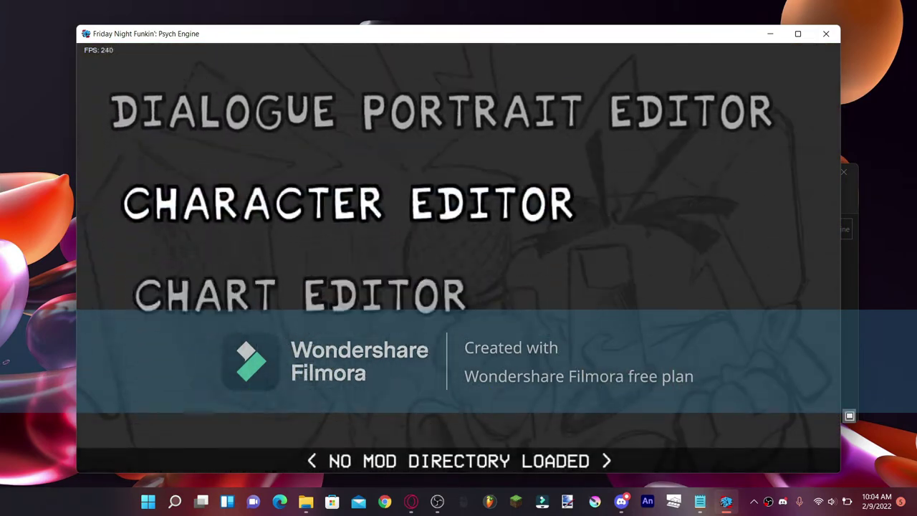
key("Return")
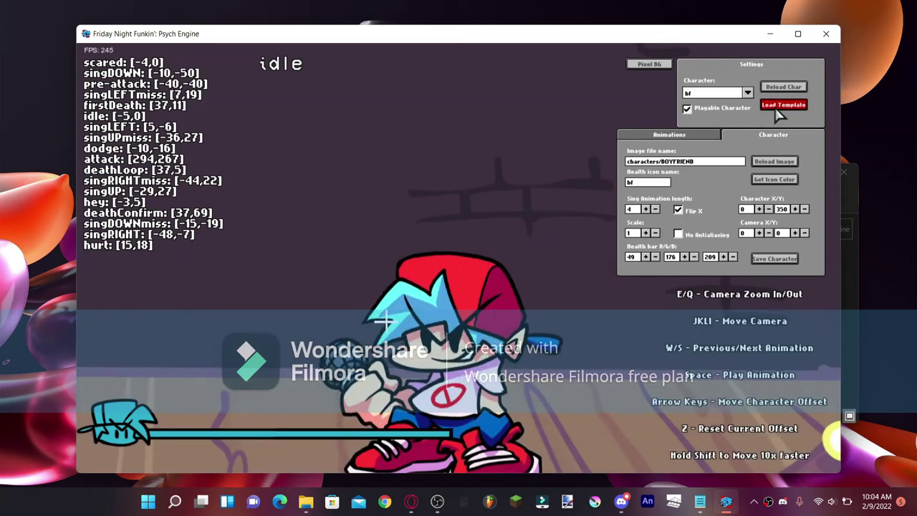
- Load the character template and replace its image with characters/aguy from the mods images folder
left_click(782, 107)
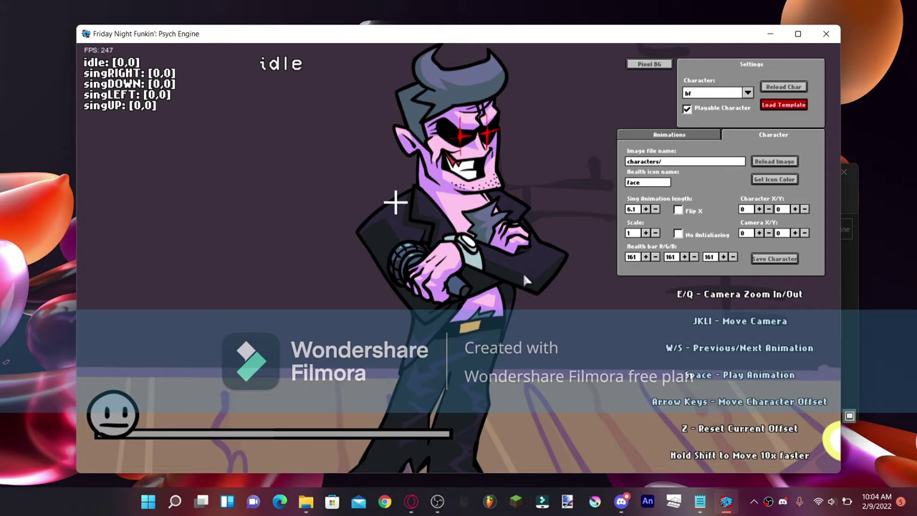
left_click(306, 501)
double_click(593, 280)
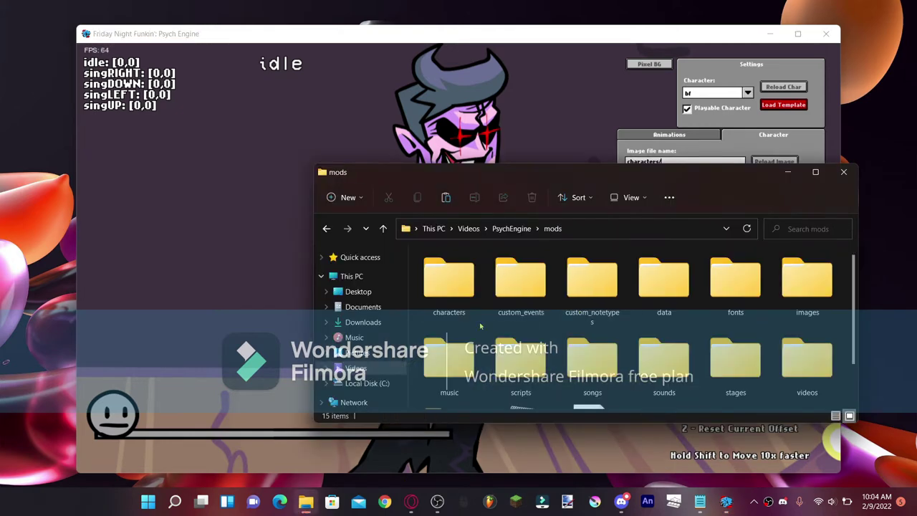
double_click(789, 294)
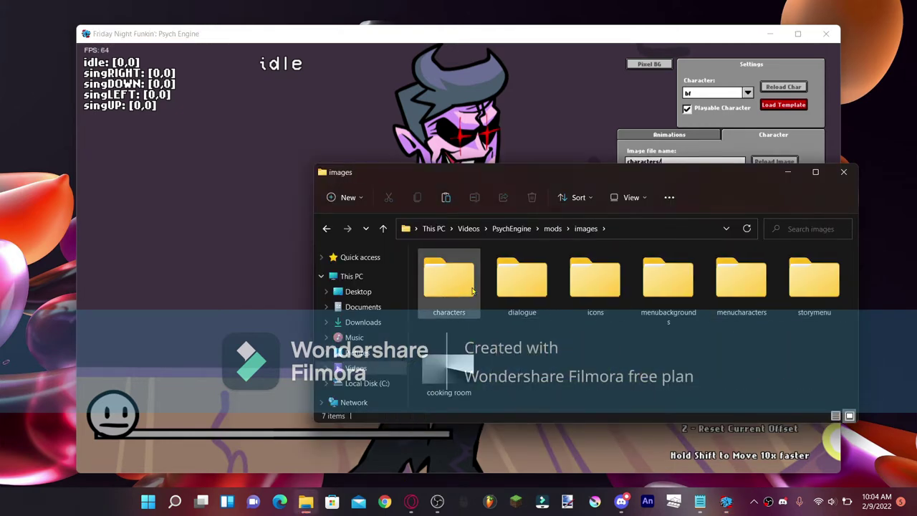
double_click(449, 290)
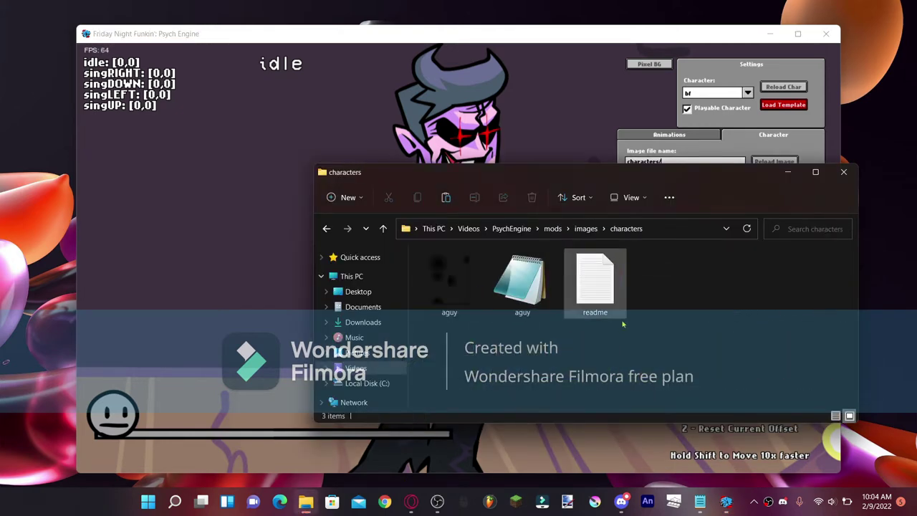
left_click(601, 126)
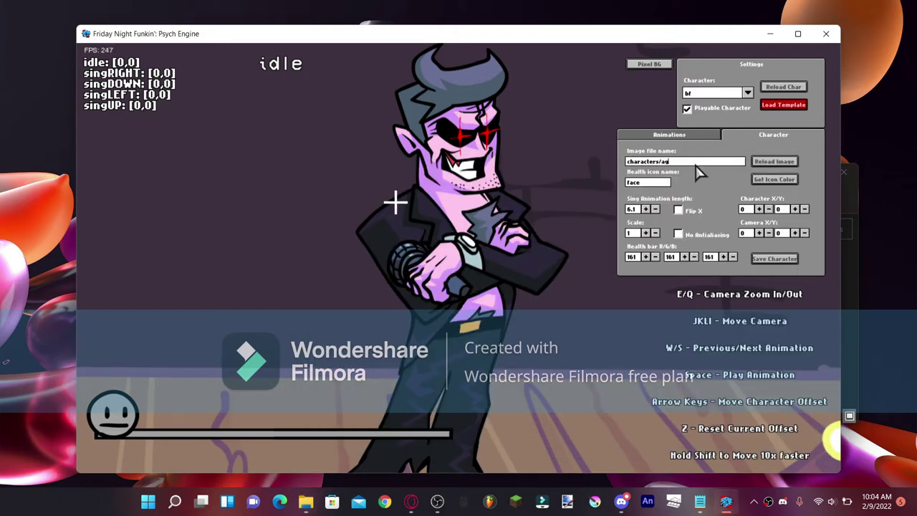
left_click(774, 161)
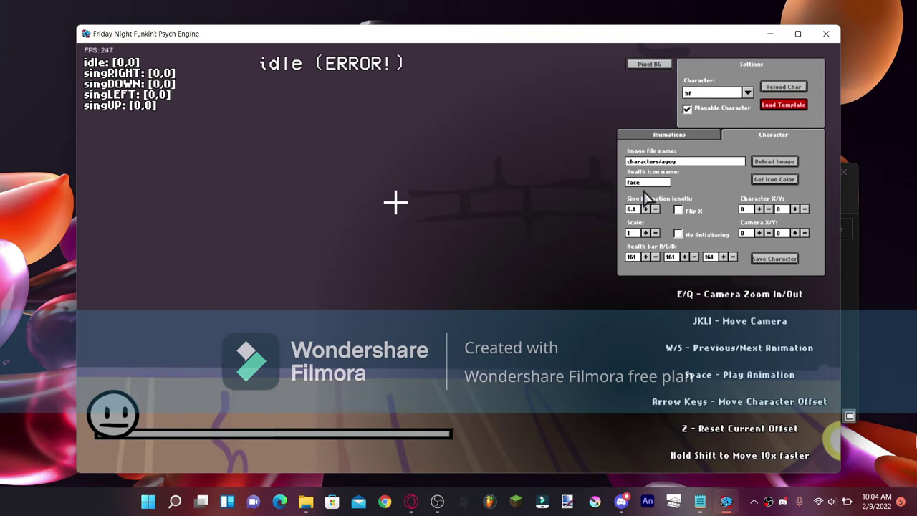
- Set the health icon to "no", take the health bar colour from that icon, and turn off Playable Character
type("no")
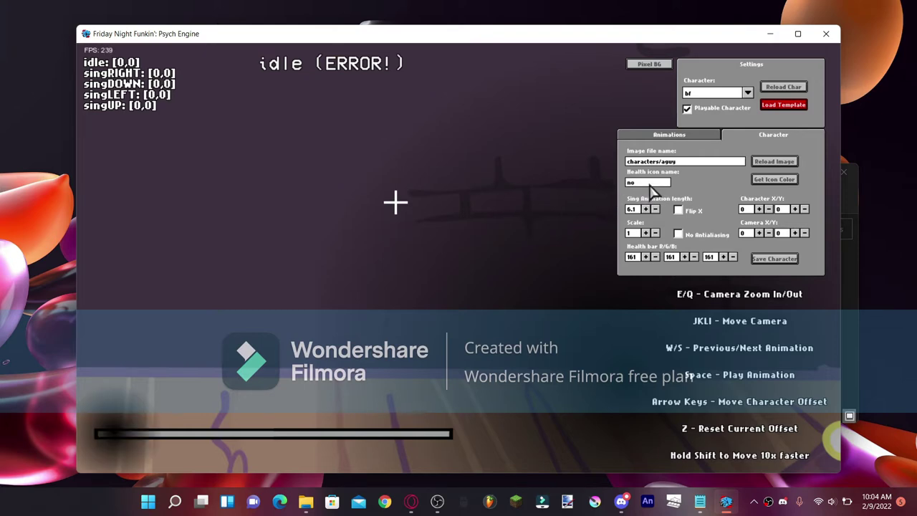
left_click(763, 184)
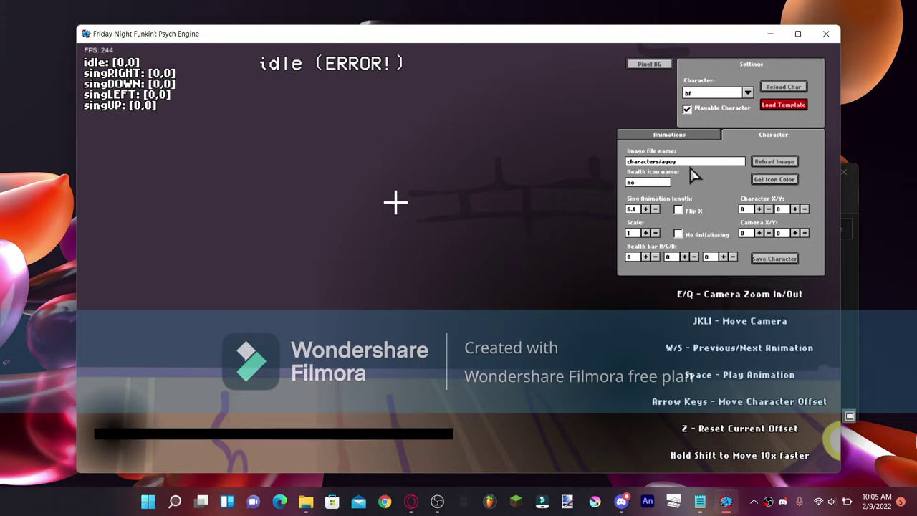
left_click(724, 113)
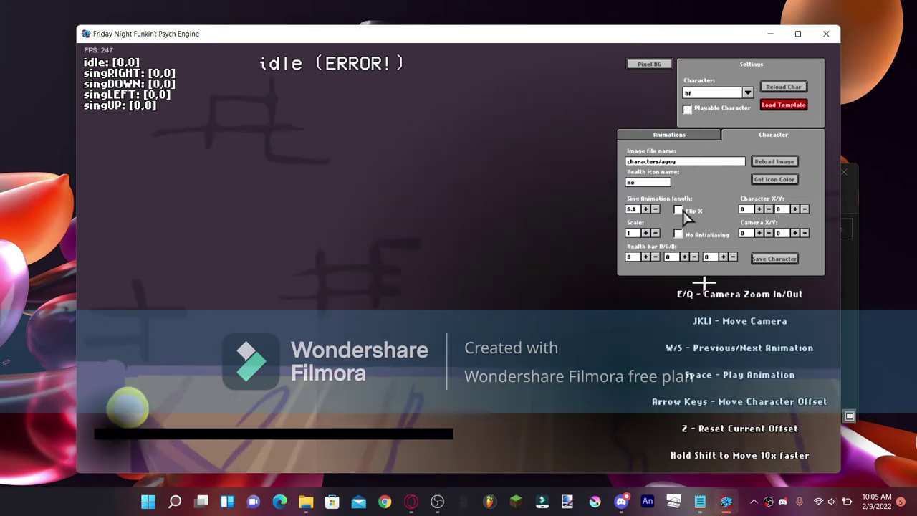
- Update the idle animation to use "aguy idle" from the XML file
left_click(689, 137)
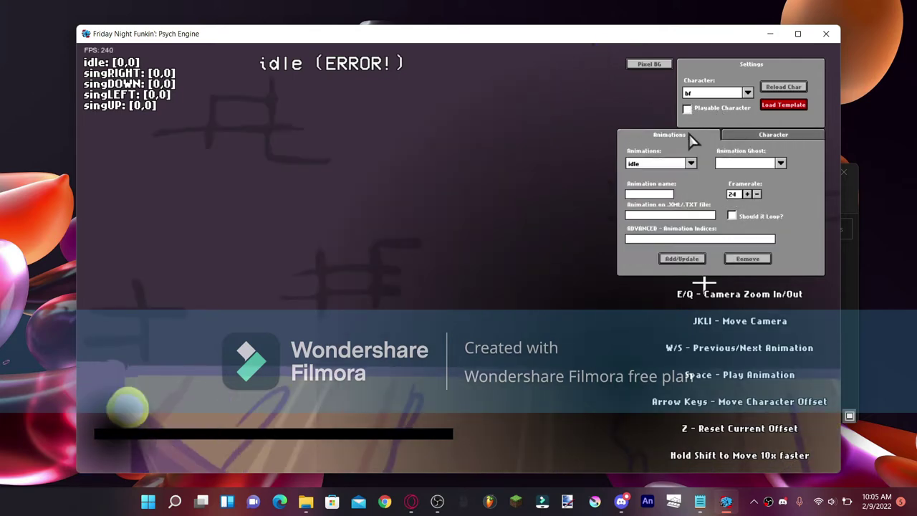
left_click(679, 163)
left_click(676, 173)
left_click(694, 258)
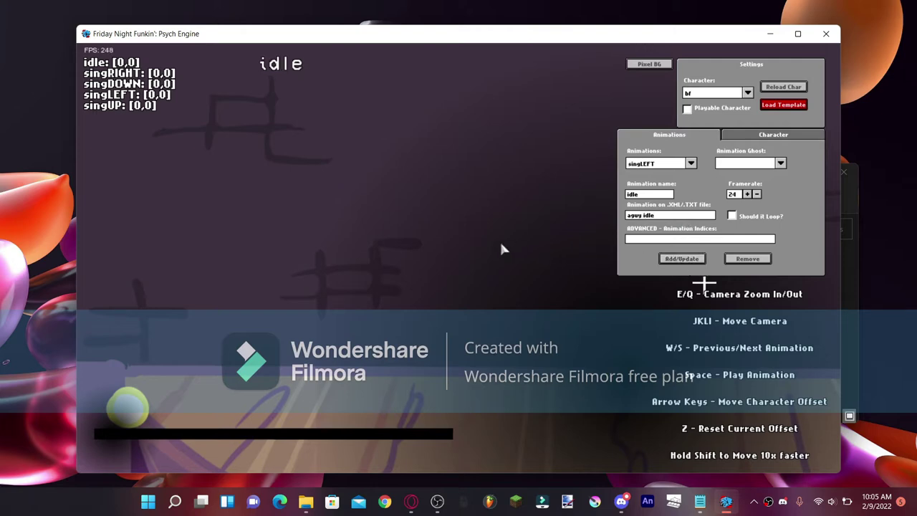
- Shift the idle animation's offset to [280,120] in large increments
key("shift+Up")
key("shift+Up")
key("shift+Left")
key("shift+Left")
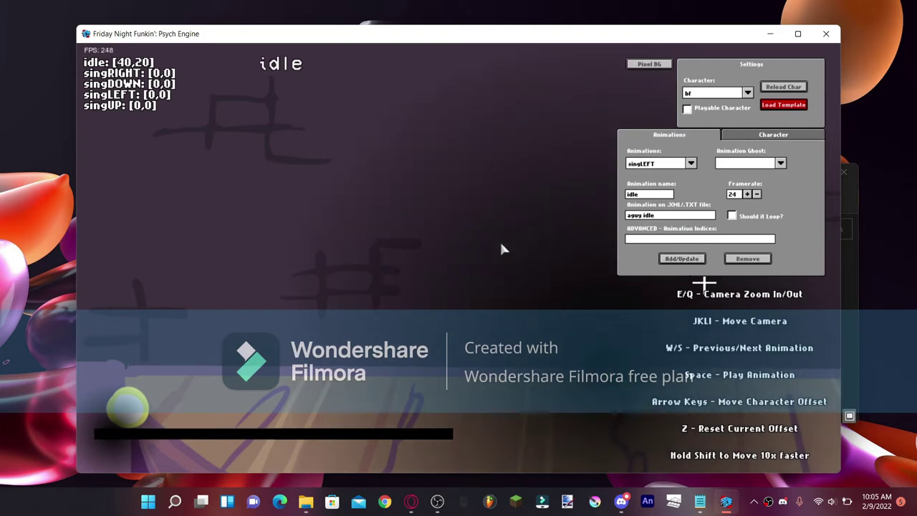
key("shift+Left")
key("shift+Left")
key("shift+Left")
key("shift+Up")
key("shift+Left")
key("shift+Left")
key("shift+Left")
key("shift+Left")
key("shift+Left")
key("shift+Left")
key("shift+Up")
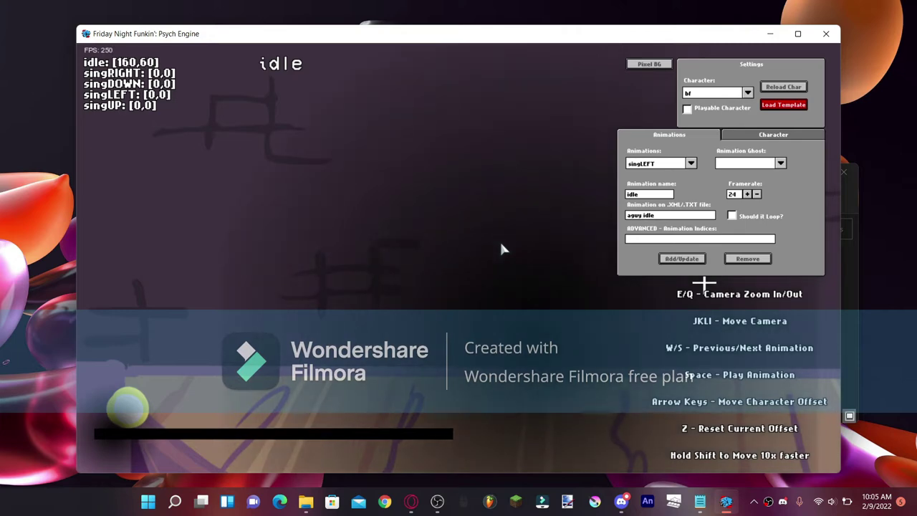
key("shift+Left")
key("shift+Left")
key("shift+Left")
key("shift+Up")
key("shift+Left")
key("shift+Left")
key("shift+Left")
key("shift+Left")
key("shift+Left")
key("shift+Up")
key("shift+Up")
key("shift+Up")
key("shift+Left")
key("shift+Left")
key("shift+Up")
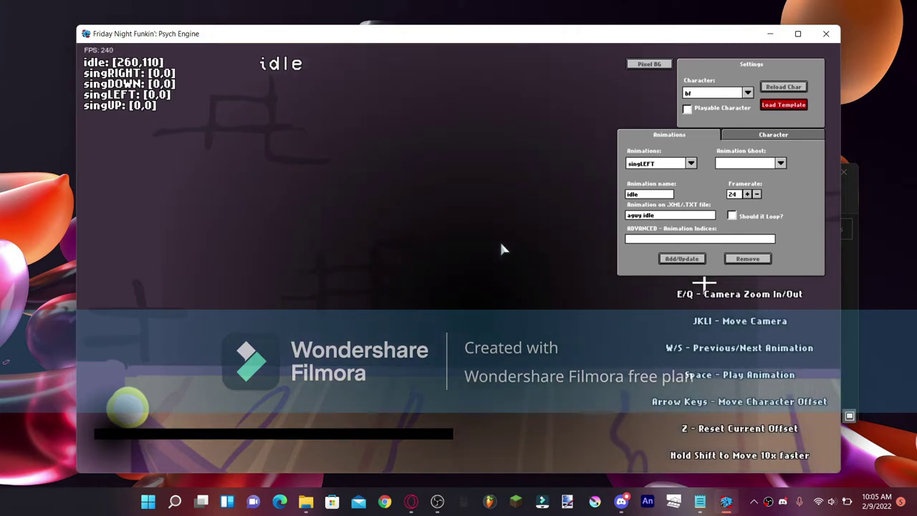
key("shift+Left")
key("shift+Left")
key("shift+Up")
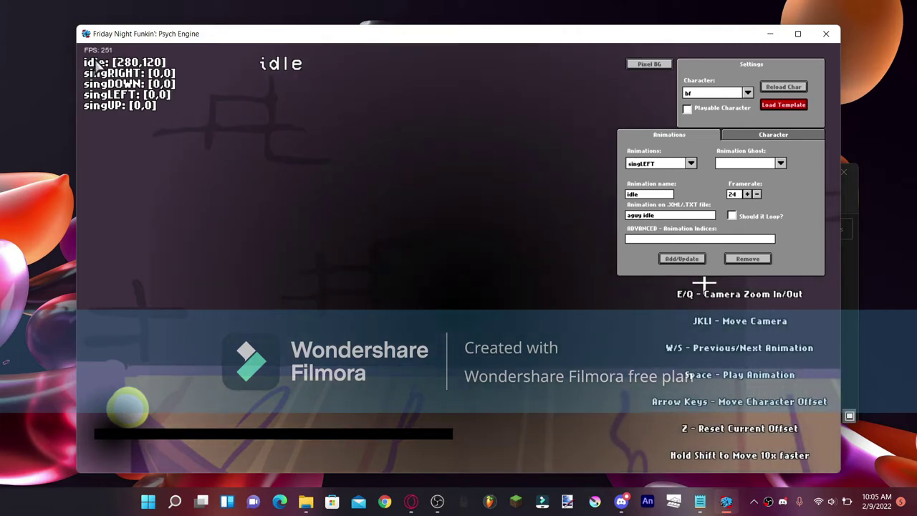
- Open the aguy XML file from the characters folder, examine the SubTexture animation names, and close it
key("alt+Tab")
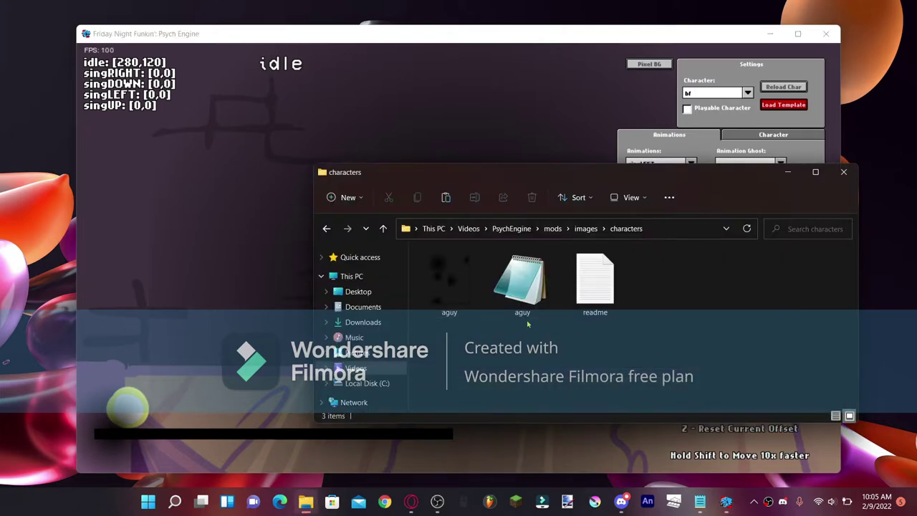
double_click(522, 281)
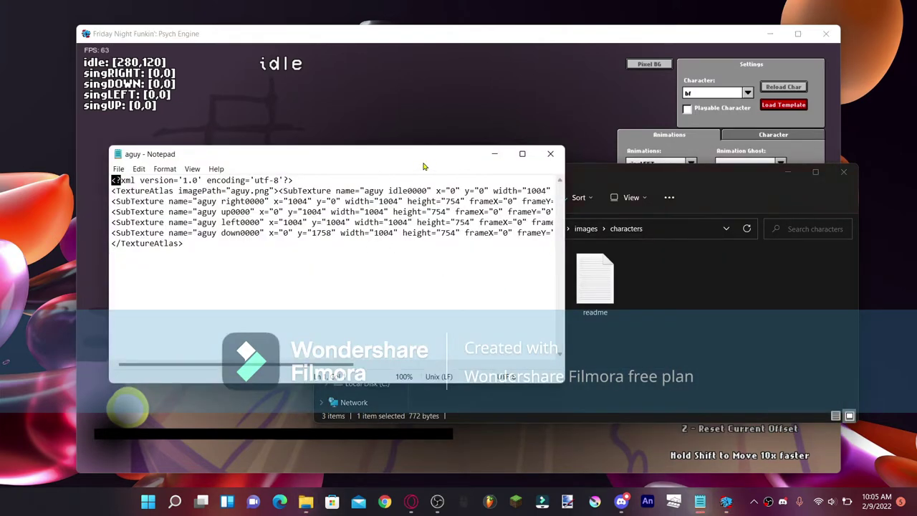
left_click_drag(440, 157, 353, 182)
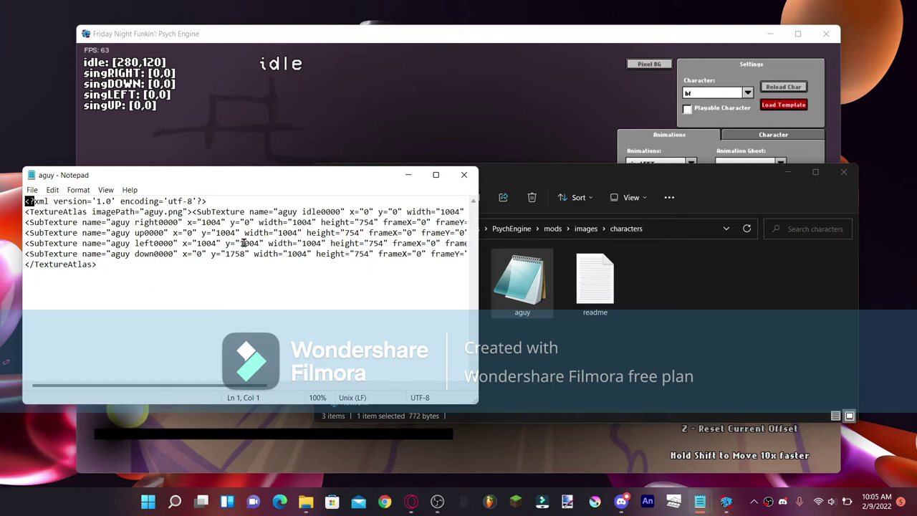
left_click_drag(111, 223, 176, 300)
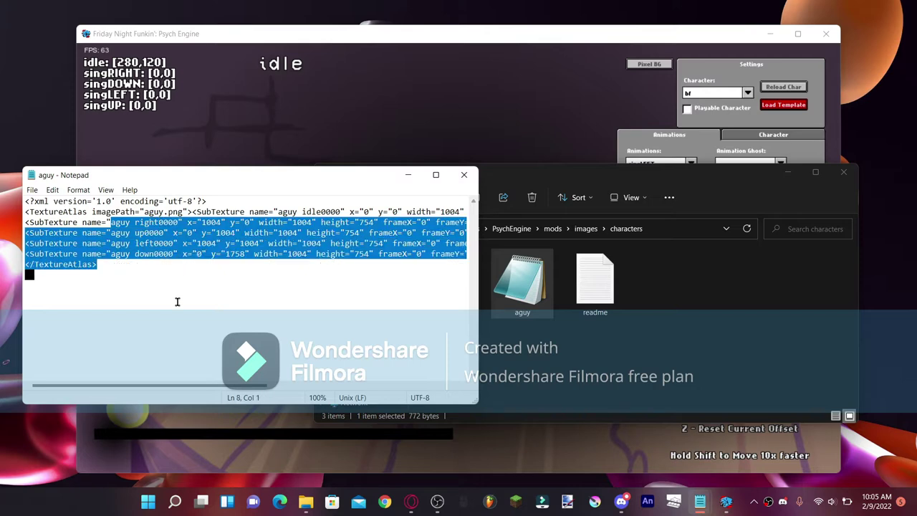
left_click(222, 345)
left_click(464, 174)
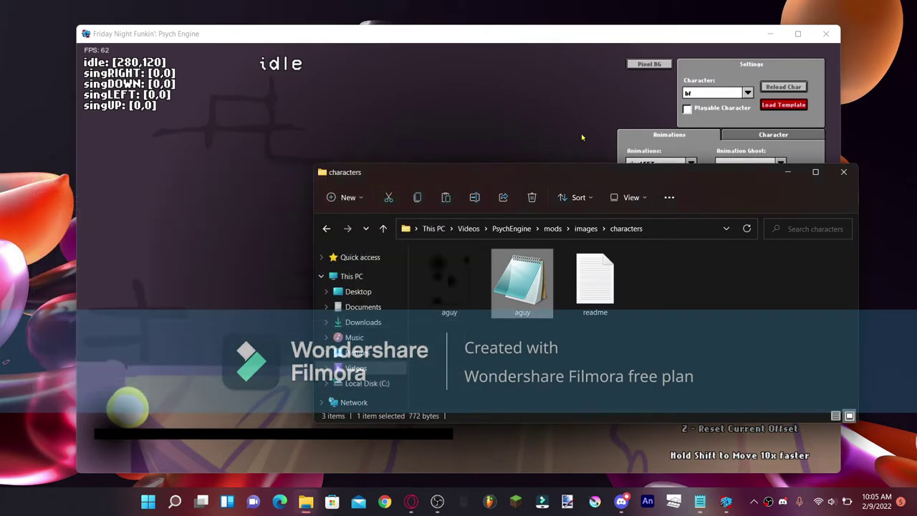
- Back in the Character Editor, update the singLEFT animation to use "aguy left" from the XML file
left_click(543, 144)
left_click(690, 164)
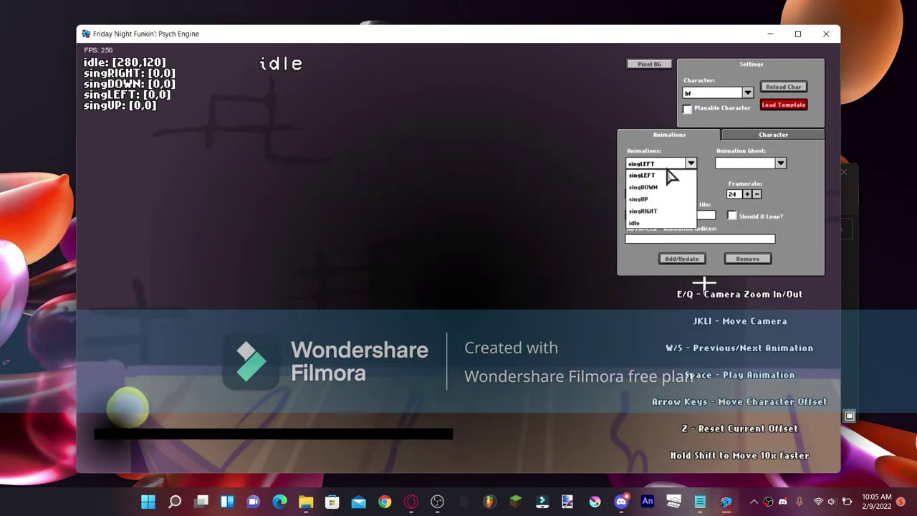
left_click(668, 188)
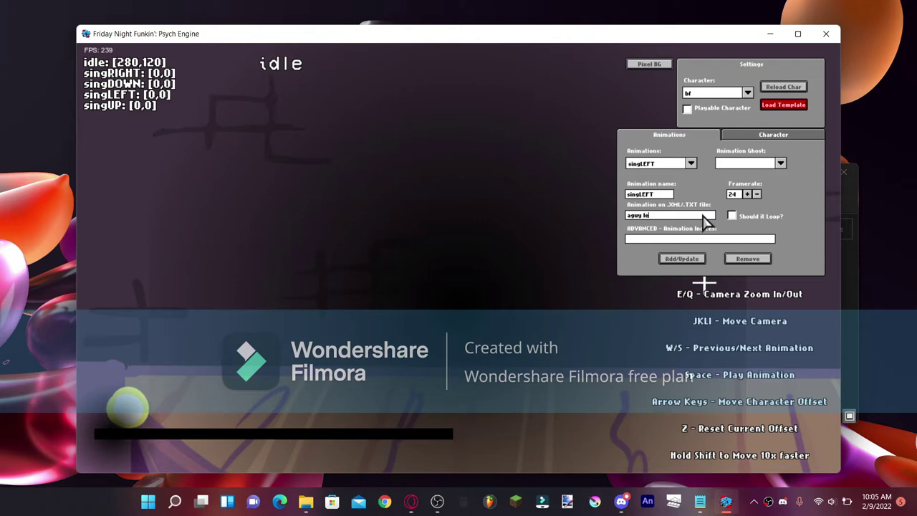
left_click(704, 260)
- Shift the singLEFT animation's offset to [140,90] and compare its position with the idle animation
key("w")
key("s")
key("shift+Left")
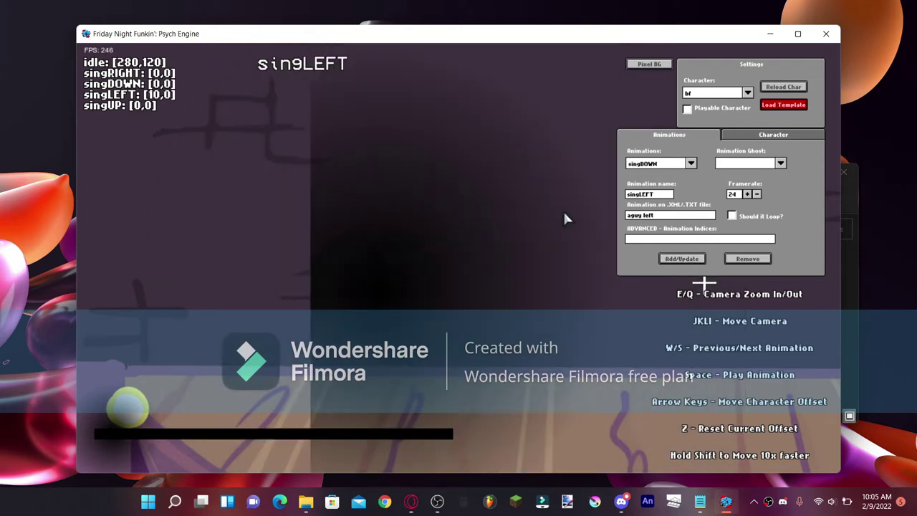
key("shift+Left")
key("shift+Up")
key("shift+Left")
key("shift+Up")
key("shift+Left")
key("shift+Up")
key("shift+Left")
key("shift+Up")
key("shift+Left")
key("shift+Up")
key("shift+Left")
key("shift+Up")
key("shift+Left")
key("shift+Up")
key("shift+Left")
key("shift+Up")
key("shift+Left")
key("shift+Up")
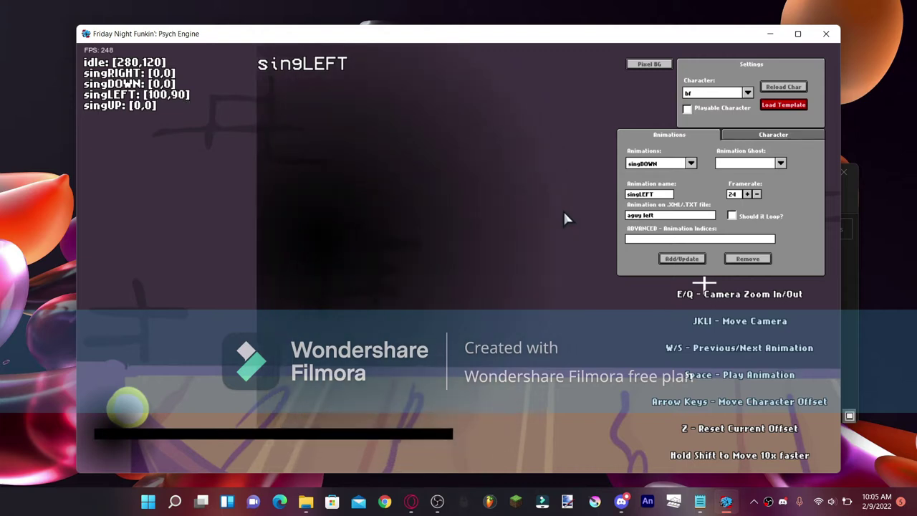
key("shift+Left")
key("shift+Left")
key("shift+Left")
key("shift+Left")
key("w")
key("w")
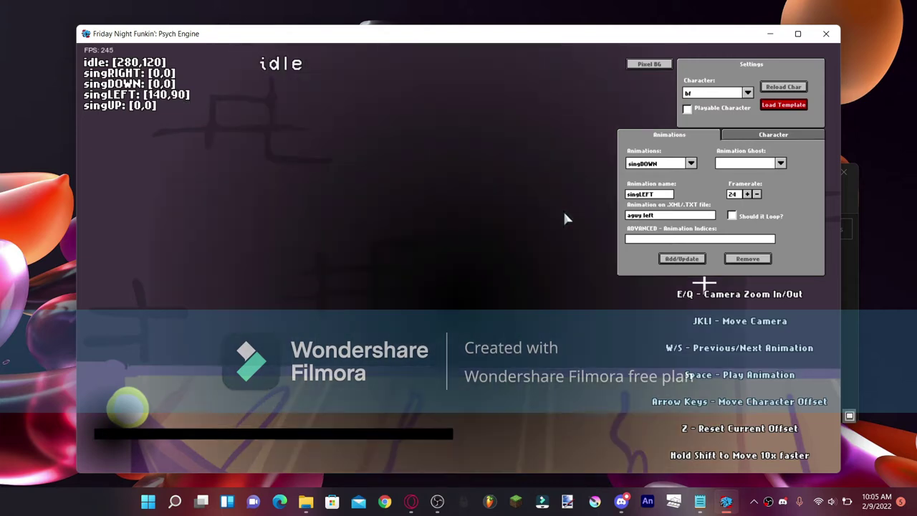
- Lower the singLEFT animation to a vertical offset of -20 and compare it with idle again
key("s")
key("shift+Down")
key("shift+Down")
key("shift+Down")
key("shift+Down")
key("shift+Down")
key("shift+Down")
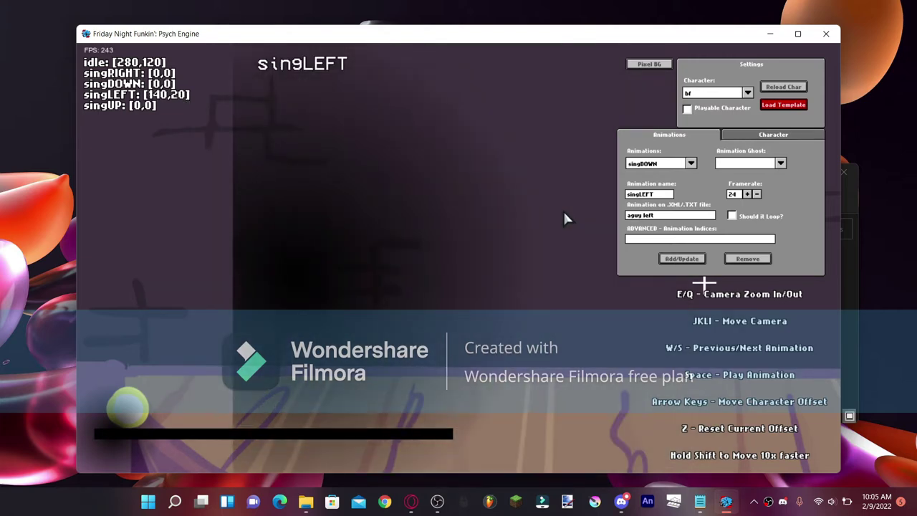
key("shift+Down")
key("w")
key("w")
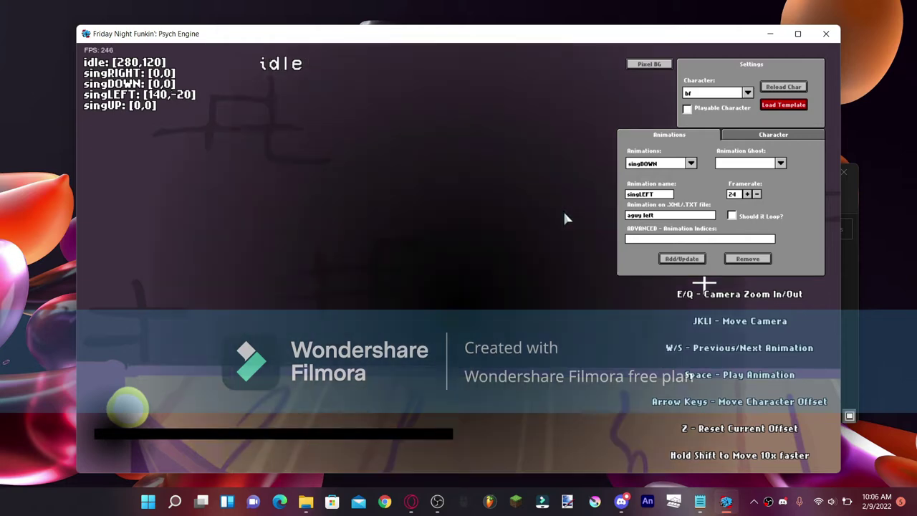
key("s")
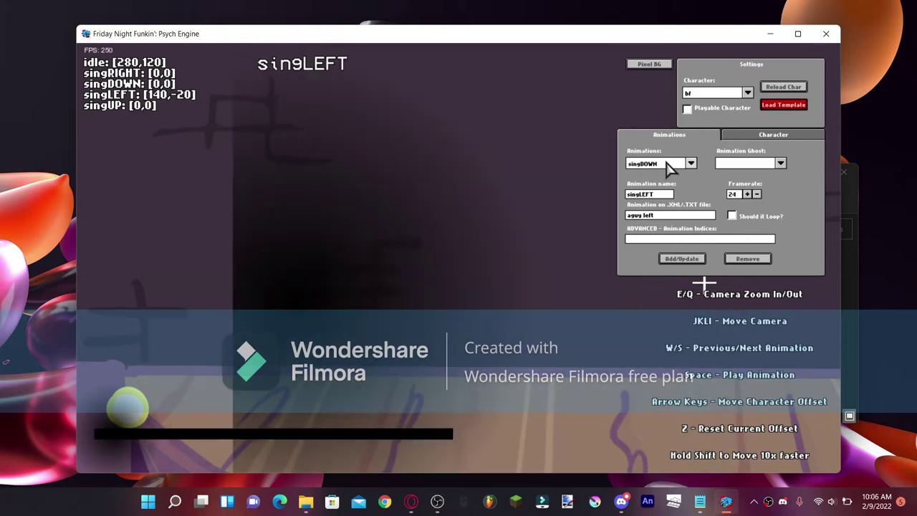
- Select the singDOWN animation, shift its offset to [210,30], and compare its position with singLEFT
left_click(689, 164)
left_click(645, 175)
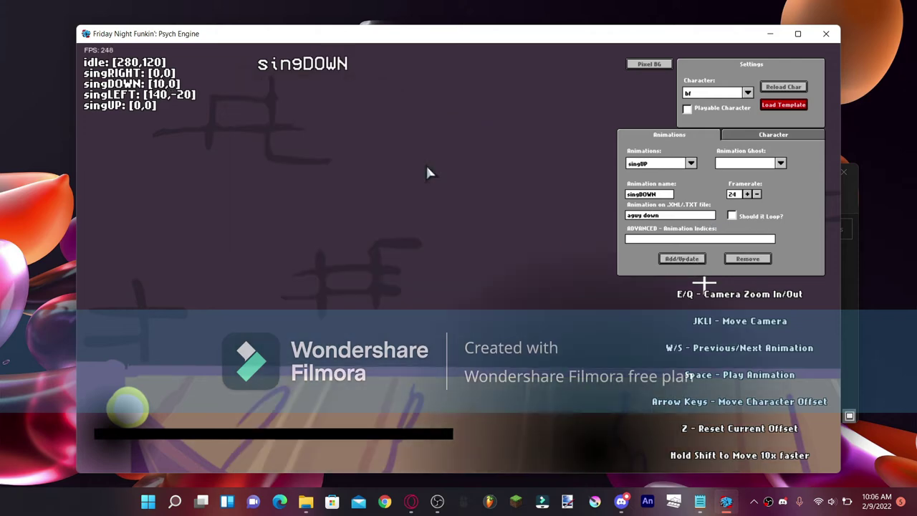
key("shift+Left")
key("shift+Left")
key("shift+Up")
key("shift+Up")
key("shift+Left")
key("shift+Left")
key("shift+Left")
key("shift+Left")
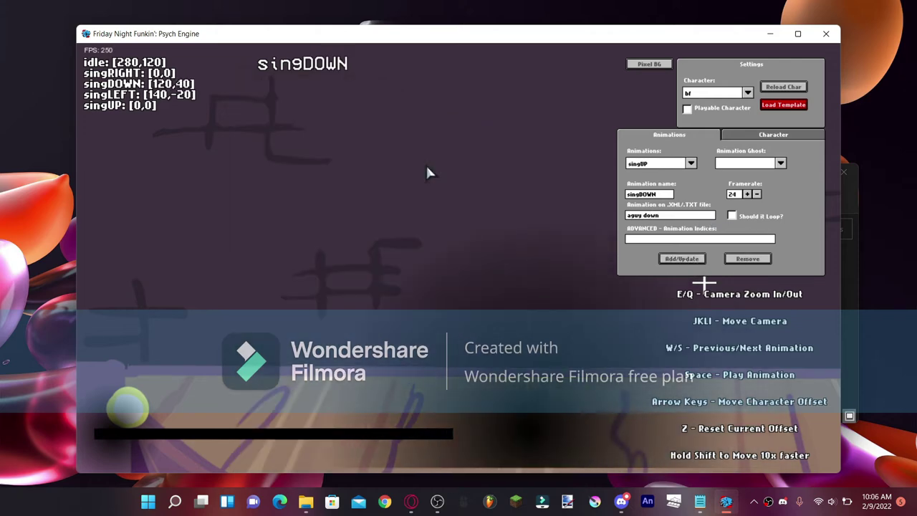
key("shift+Left")
key("shift+Down")
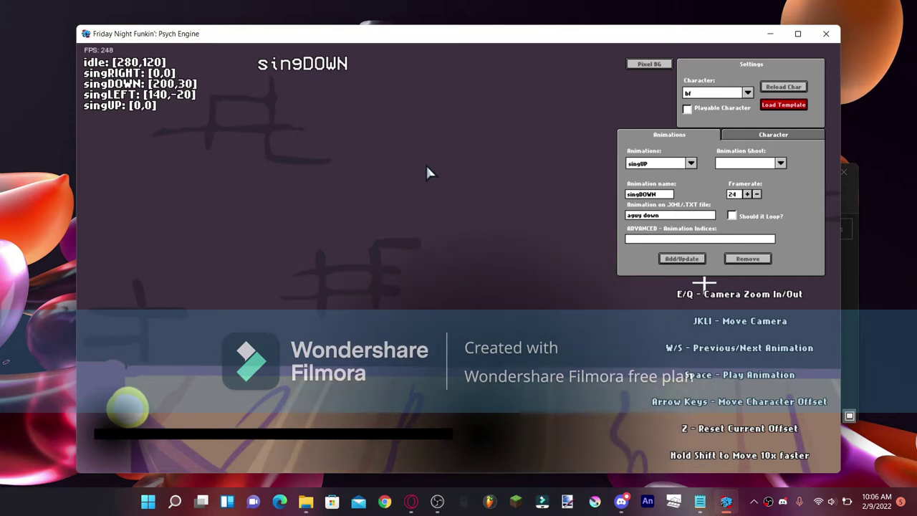
key("shift+Left")
key("s")
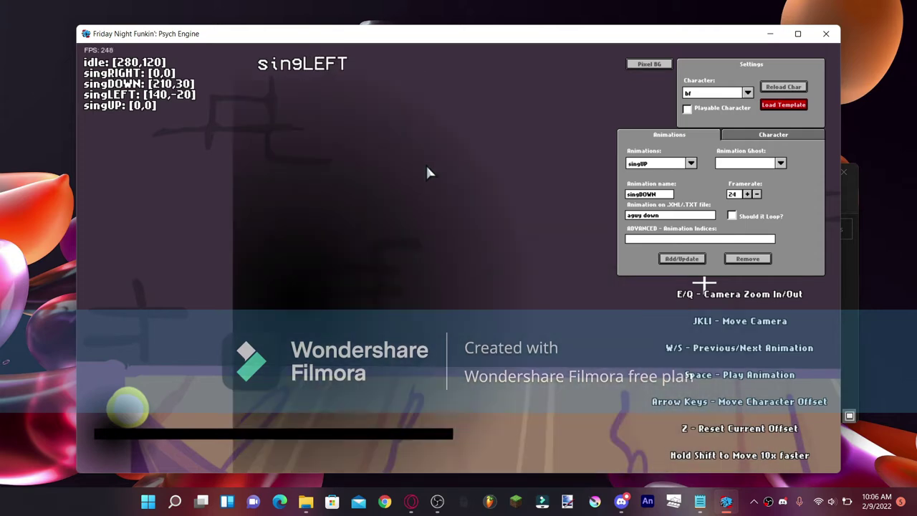
key("w")
- Update the singUP animation to use "aguy up" and shift its offset to [300,10]
left_click(666, 164)
left_click(663, 179)
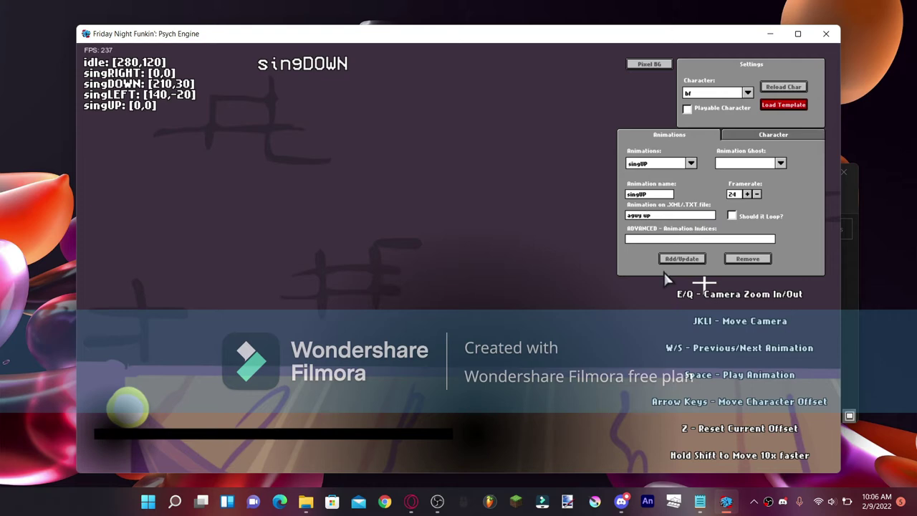
left_click(681, 260)
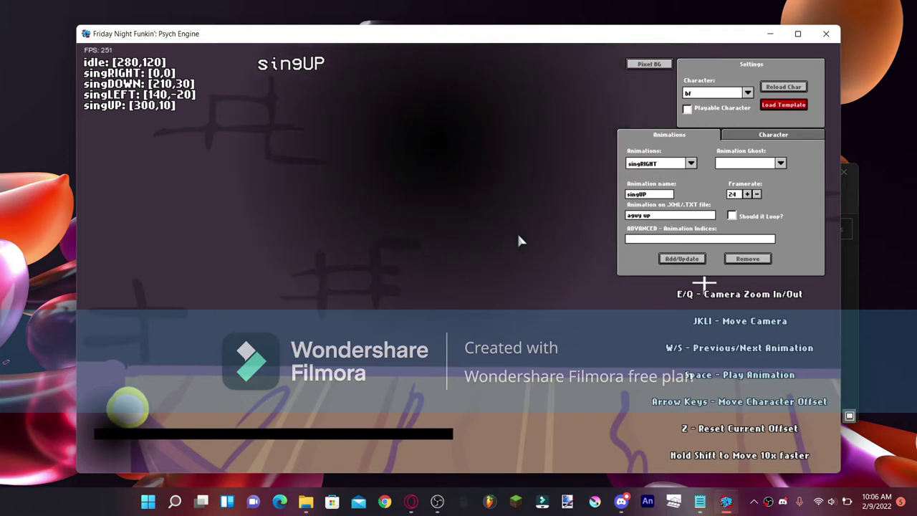
- Select the singRIGHT animation and update it to use "aguy right"
left_click(691, 163)
left_click(652, 178)
left_click(682, 259)
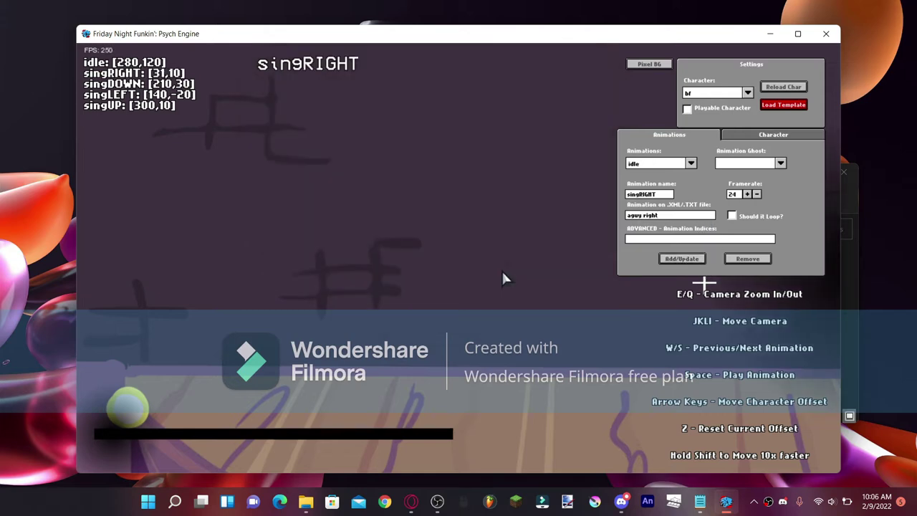
- Shift the singRIGHT animation's offset to [491,-10]
key("shift+Left")
key("shift+Left")
key("shift+Left")
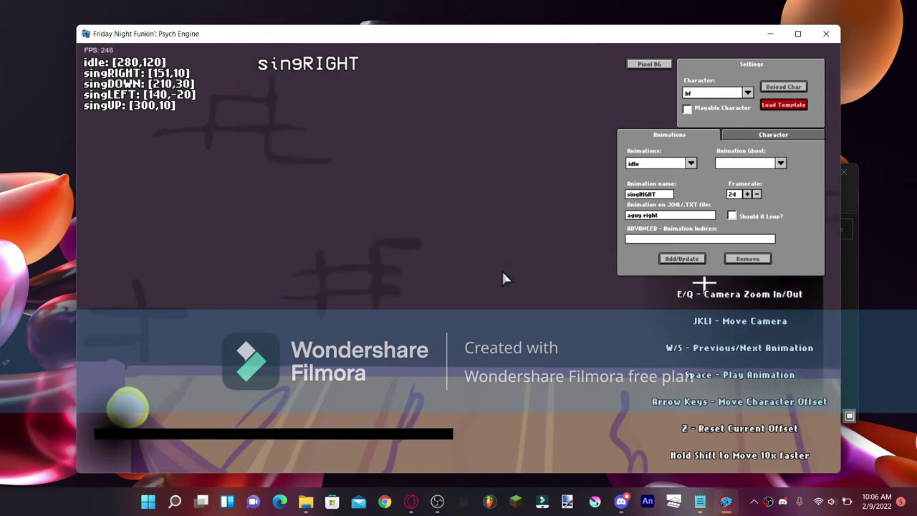
key("shift+Left")
key("shift+Left")
key("shift+Down")
key("shift+Left")
key("shift+Left")
key("shift+Left")
key("shift+Left")
key("shift+Left")
key("shift+Left")
key("shift+Left")
key("shift+Left")
key("shift+Left")
key("shift+Left")
key("shift+Left")
key("shift+Left")
key("shift+Left")
key("shift+Left")
key("shift+Left")
key("shift+Left")
key("shift+Left")
key("shift+Left")
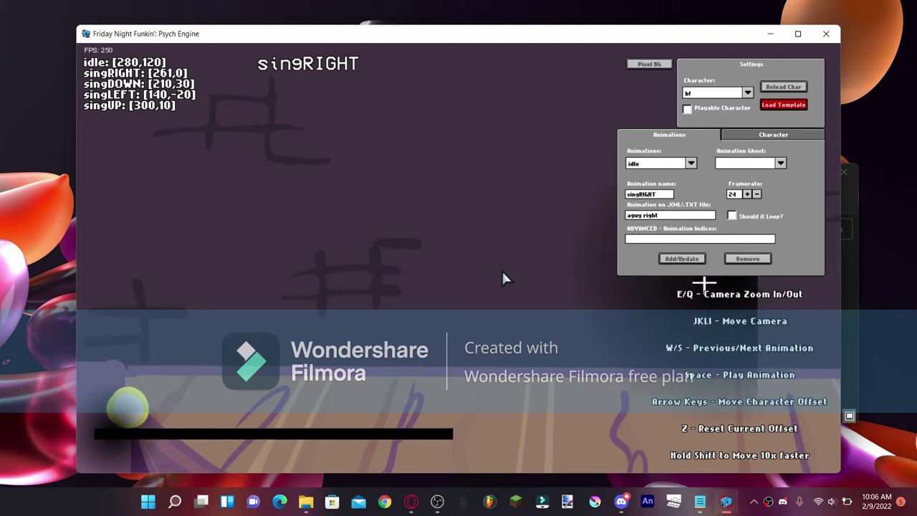
key("shift+Left")
key("shift+Left")
key("shift+Left")
key("shift+Left")
key("shift+Left")
key("shift+Left")
key("shift+Left")
key("shift+Left")
key("shift+Left")
key("shift+Left")
key("shift+Left")
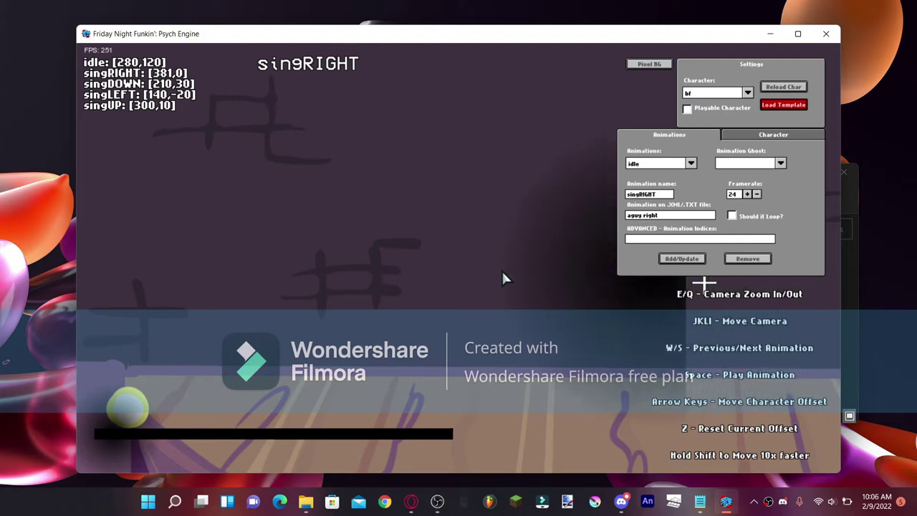
key("shift+Left")
key("shift+Left")
key("shift+Left")
key("shift+Left")
key("shift+Left")
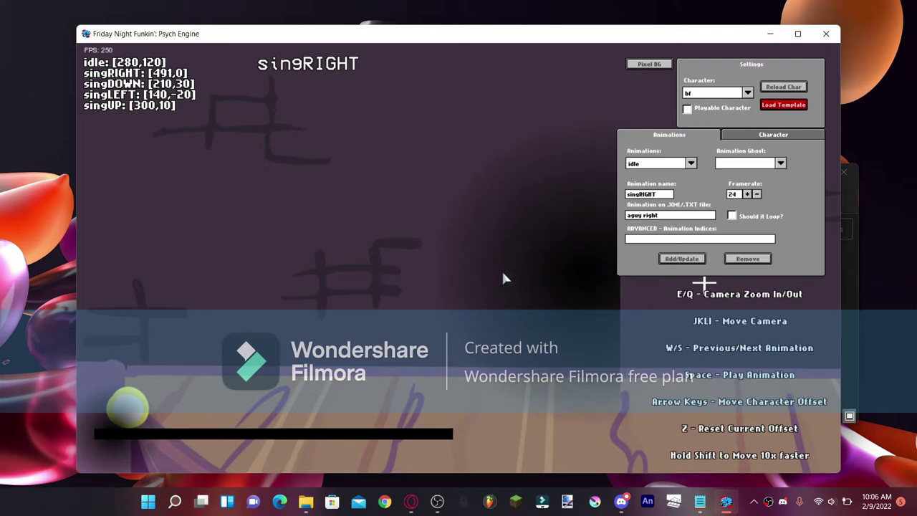
key("shift+Down")
key("shift+Right")
key("shift+Right")
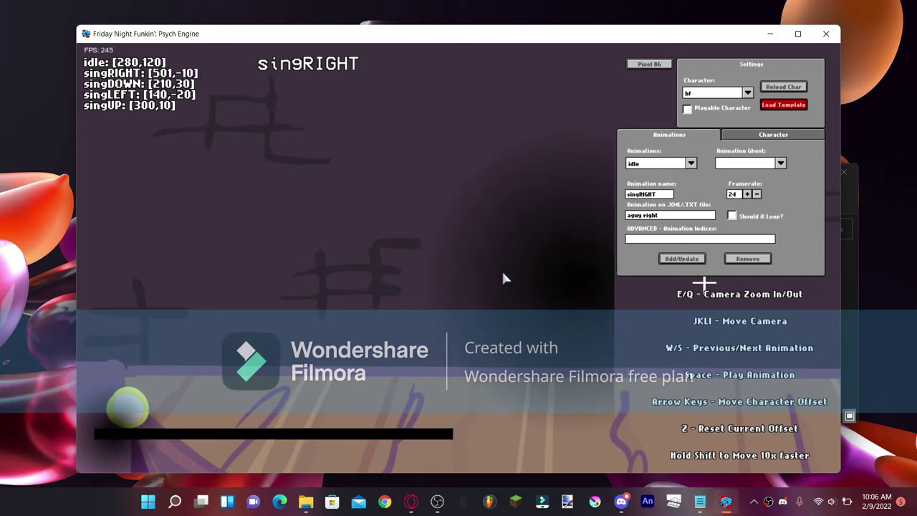
- Save the character as a JSON file named aguy in the PsychEngine mods/characters folder
left_click(763, 136)
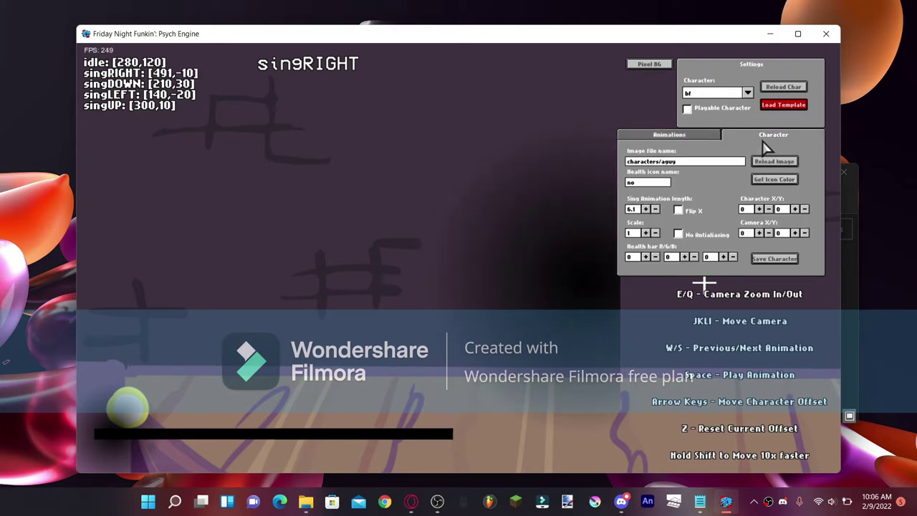
left_click(777, 259)
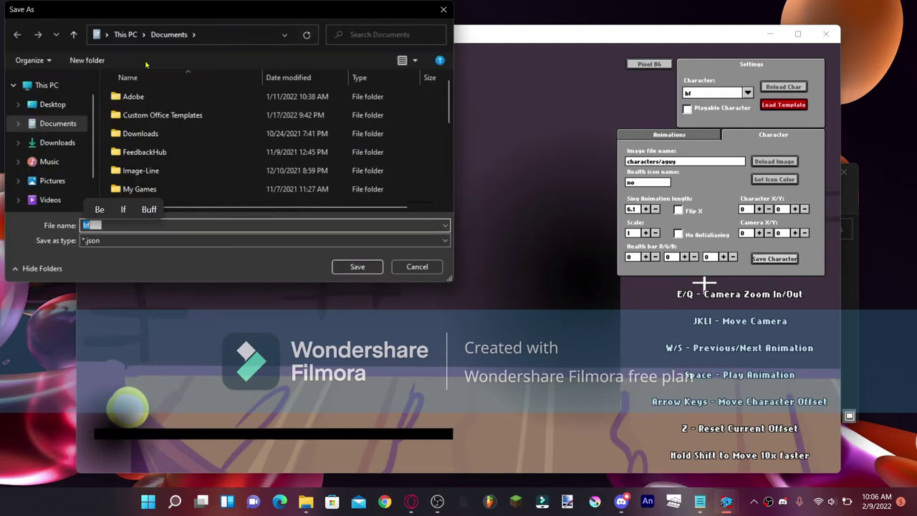
left_click(50, 199)
double_click(207, 104)
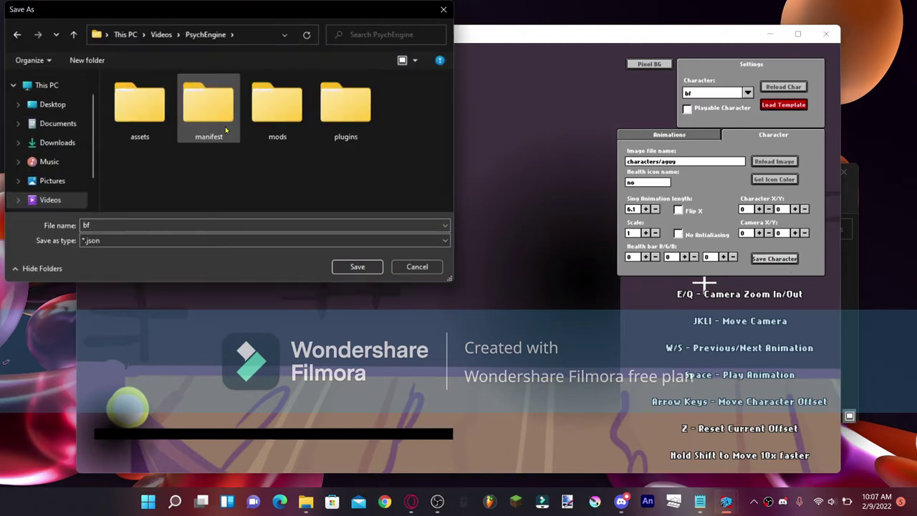
double_click(272, 103)
double_click(140, 104)
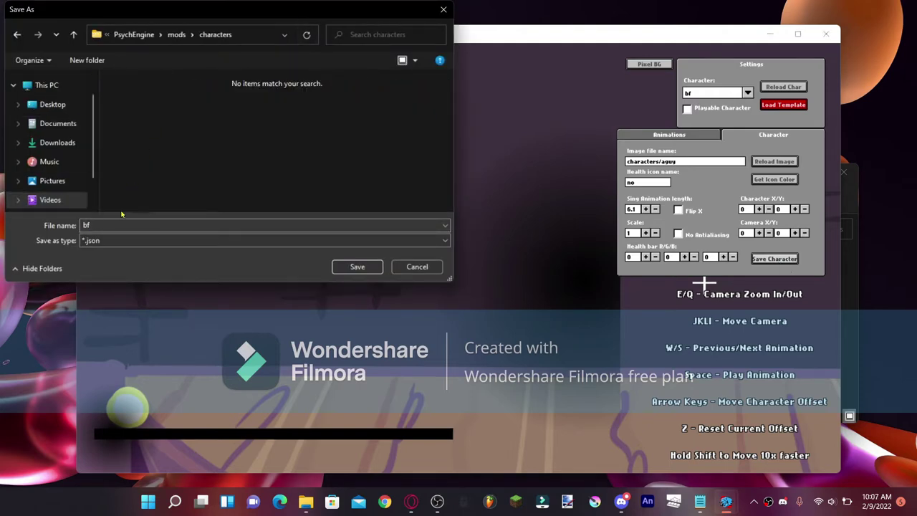
double_click(118, 226)
type("aguy")
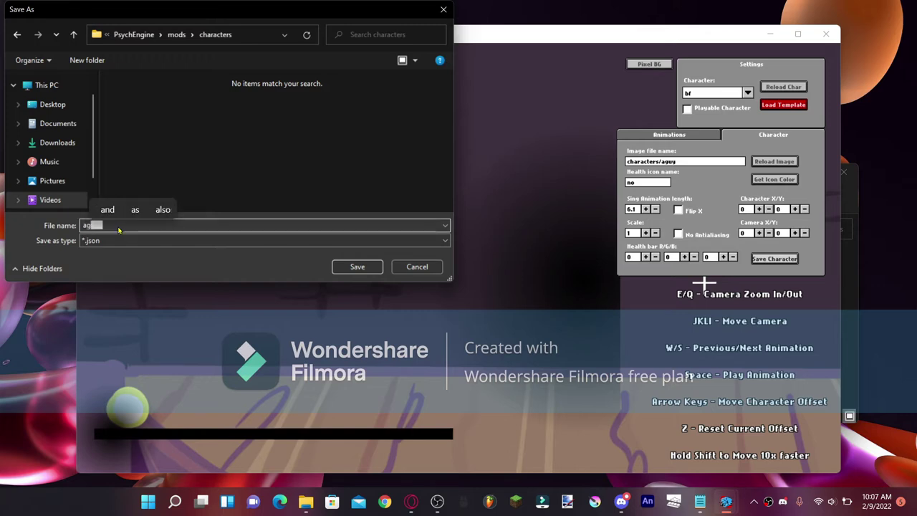
left_click(357, 267)
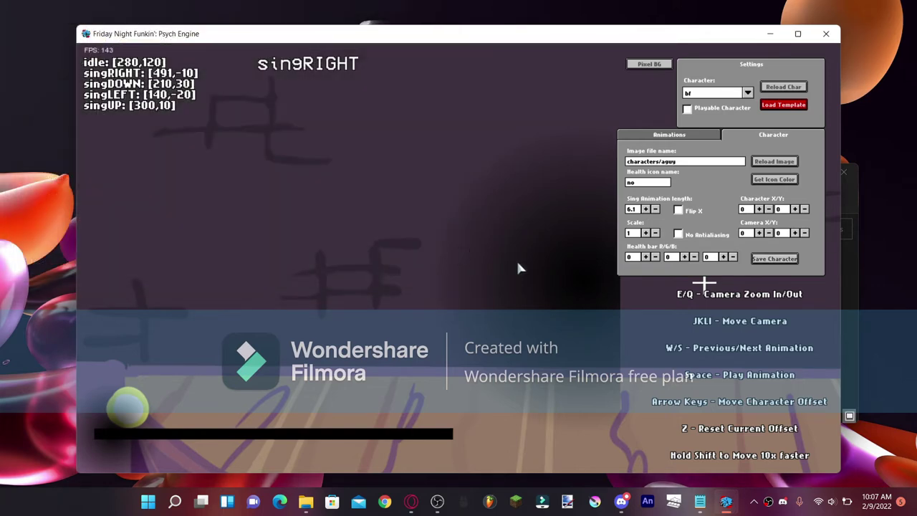
- Leave the Character Editor for the main menu and open Freeplay with the difficulty set to Hard
key("Escape")
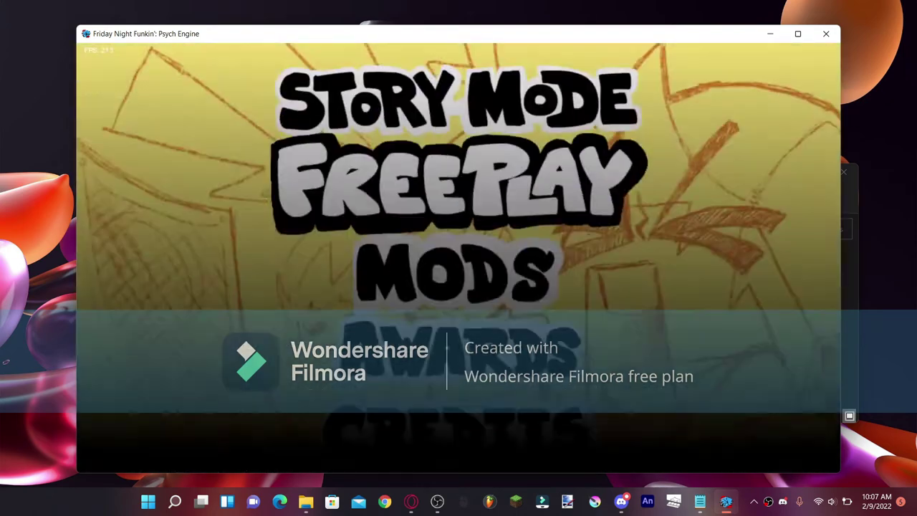
key("Return")
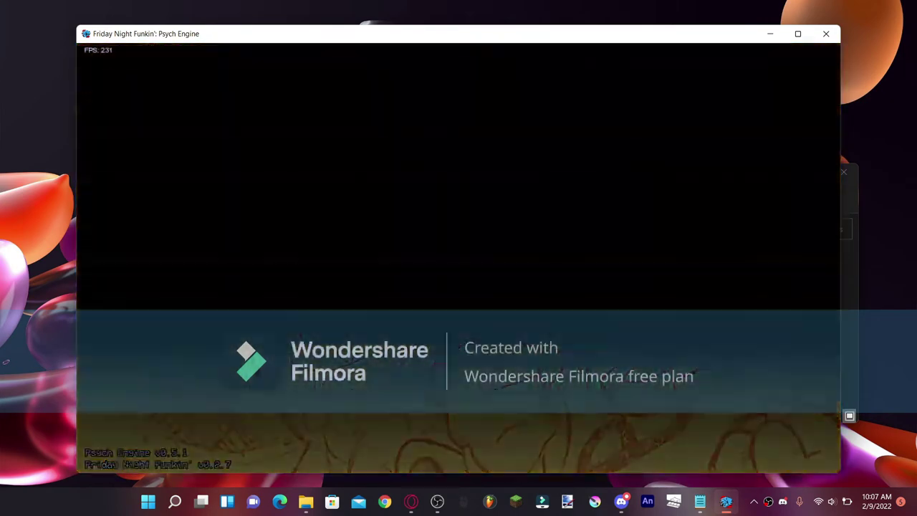
key("Right")
key("Up")
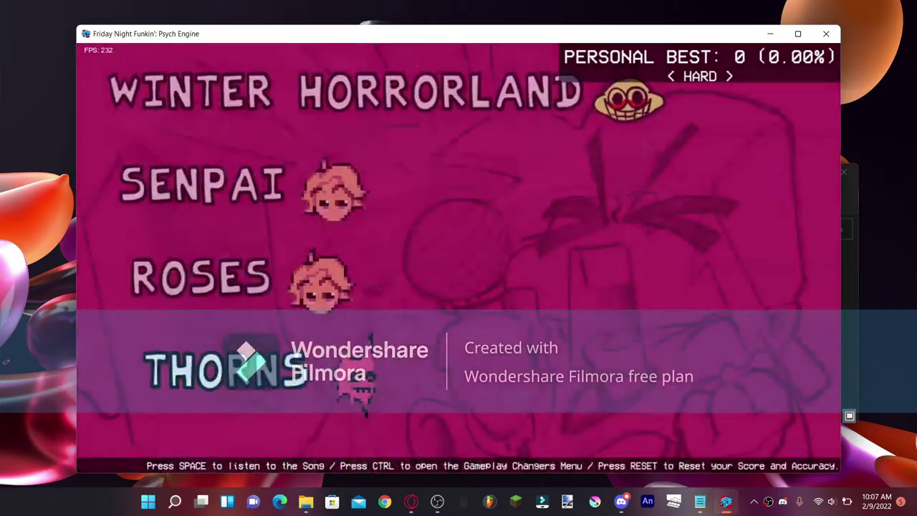
- Browse the Freeplay song list to MILF and start the song
key("Up")
key("Up")
key("Up")
key("Up")
key("Up")
key("Up")
key("Up")
key("Up")
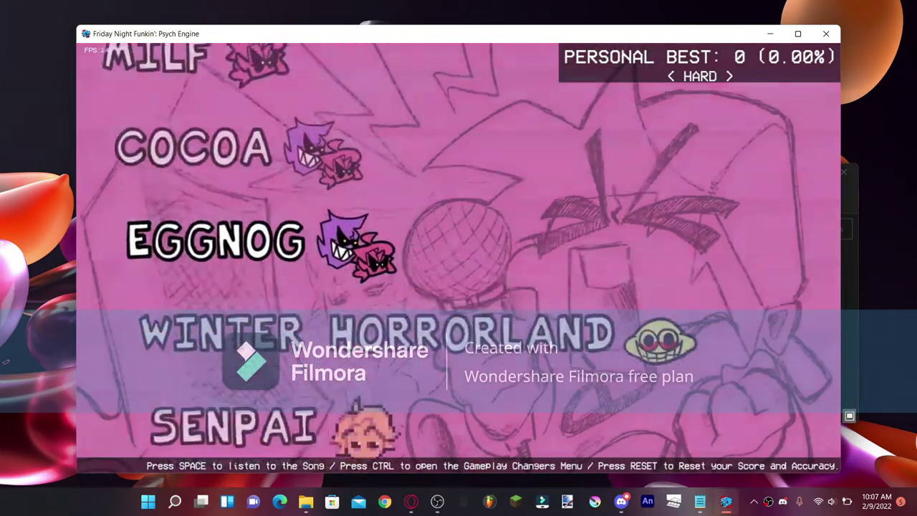
key("Down")
key("Down")
key("Up")
key("Up")
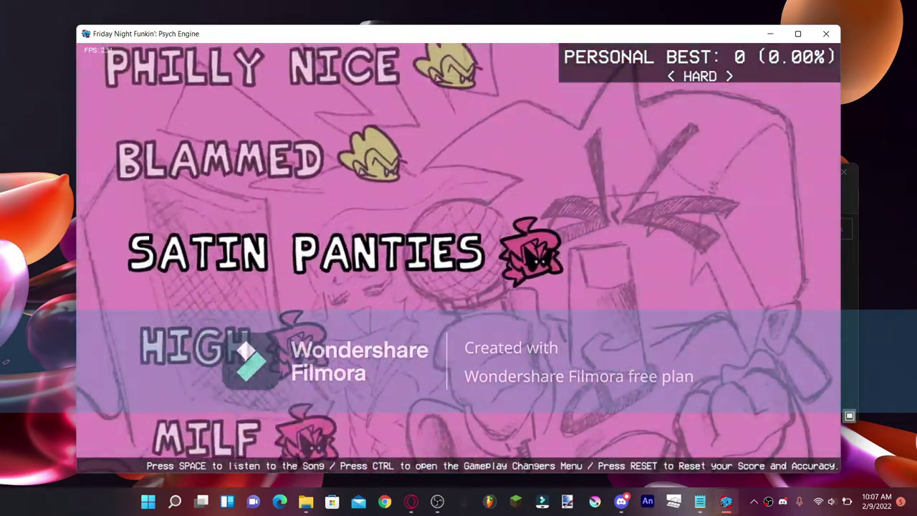
key("Down")
key("Down")
key("Return")
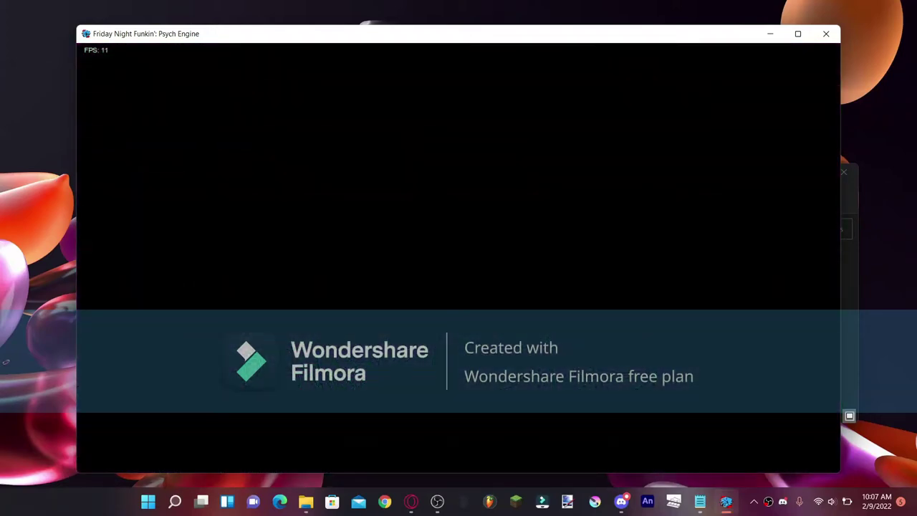
- Open the song's Chart Editor and set the opponent to aguy and the stage to let
key("7")
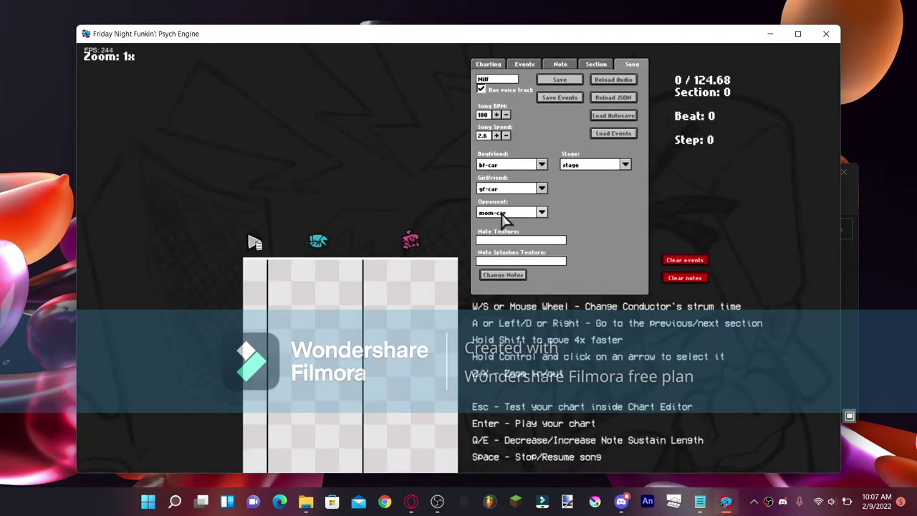
left_click(502, 214)
scroll(512, 305, "down", 5)
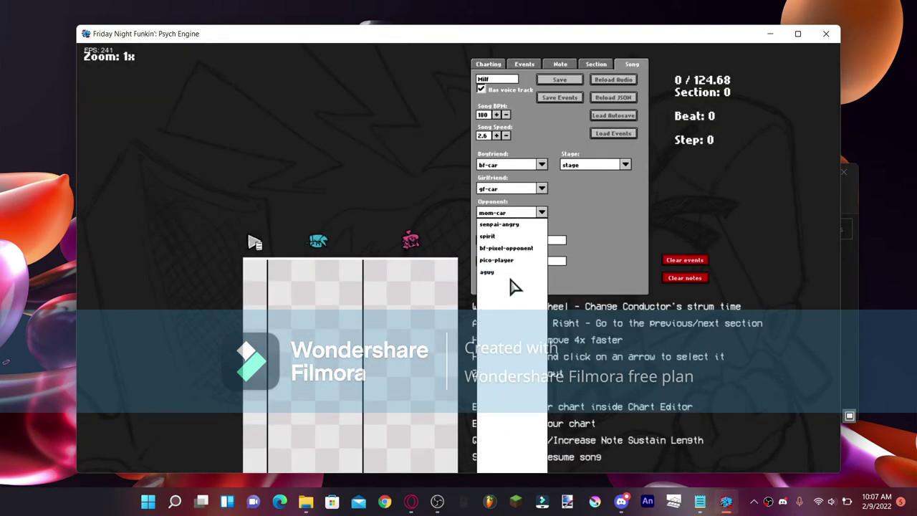
left_click(512, 275)
left_click(613, 171)
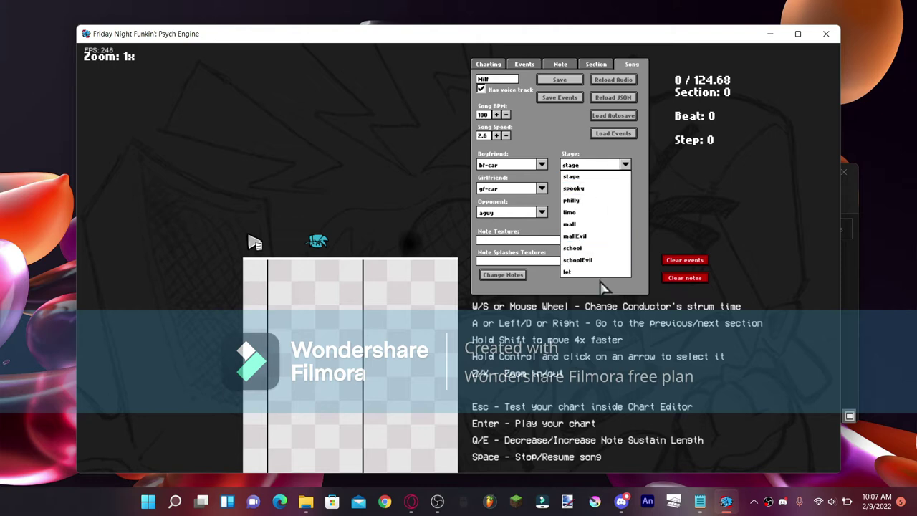
left_click(594, 272)
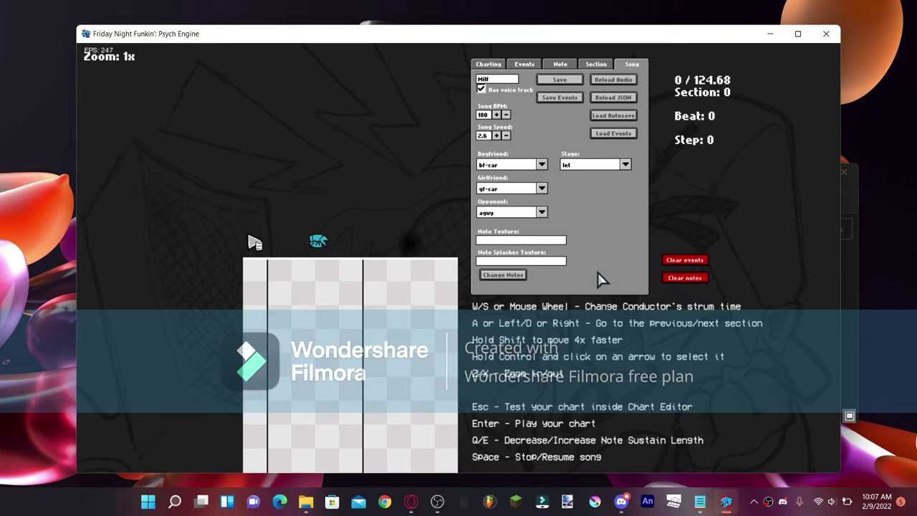
- Set the boyfriend character to bf and the girlfriend character to gf, and play the chart to test it
left_click(518, 165)
left_click(511, 176)
left_click(514, 188)
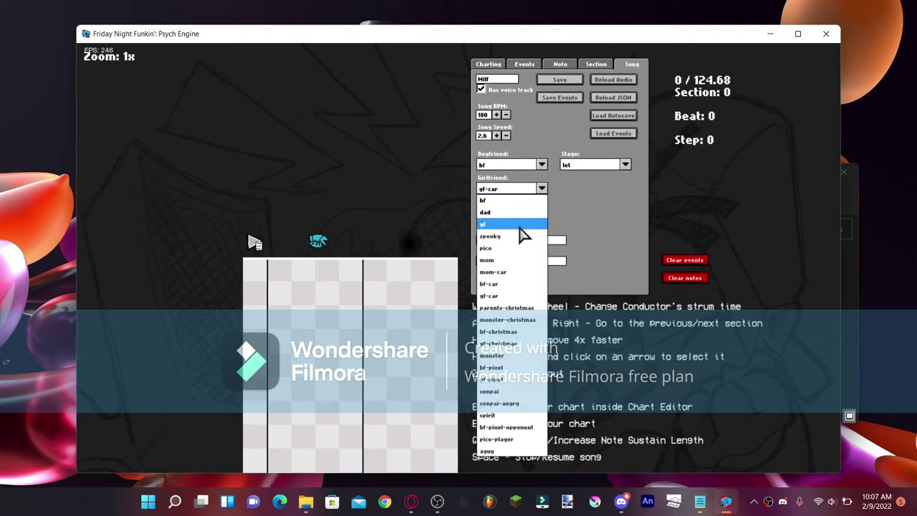
left_click(505, 206)
key("Return")
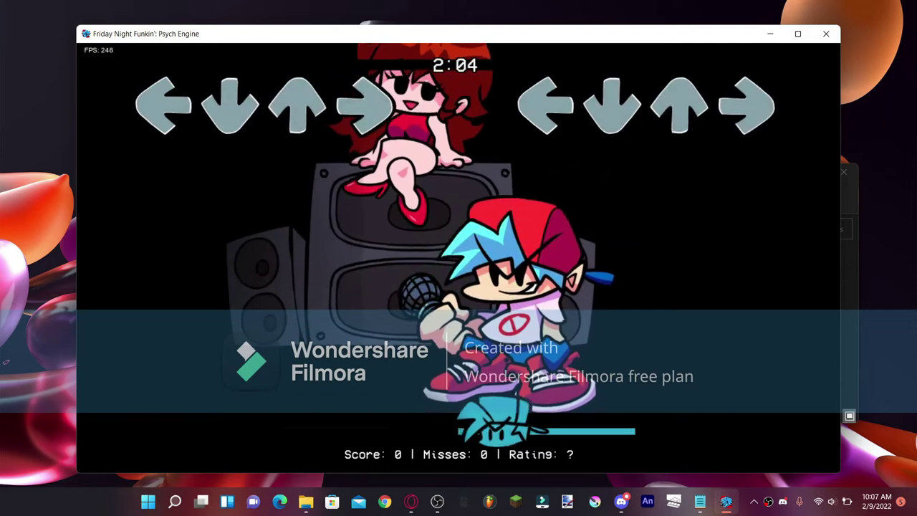
key("minus")
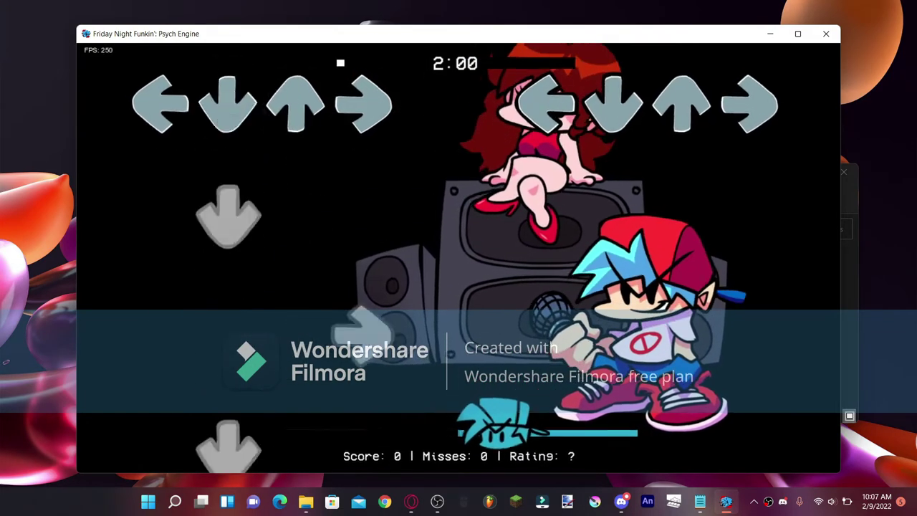
- Check the stage in the Chart Editor's song settings, and rename the cooking room image in mods/images to let
key("7")
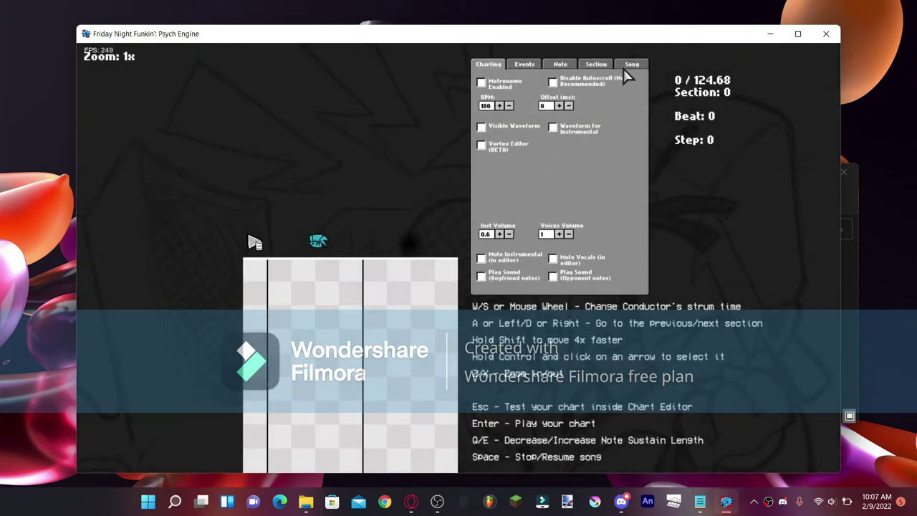
left_click(631, 66)
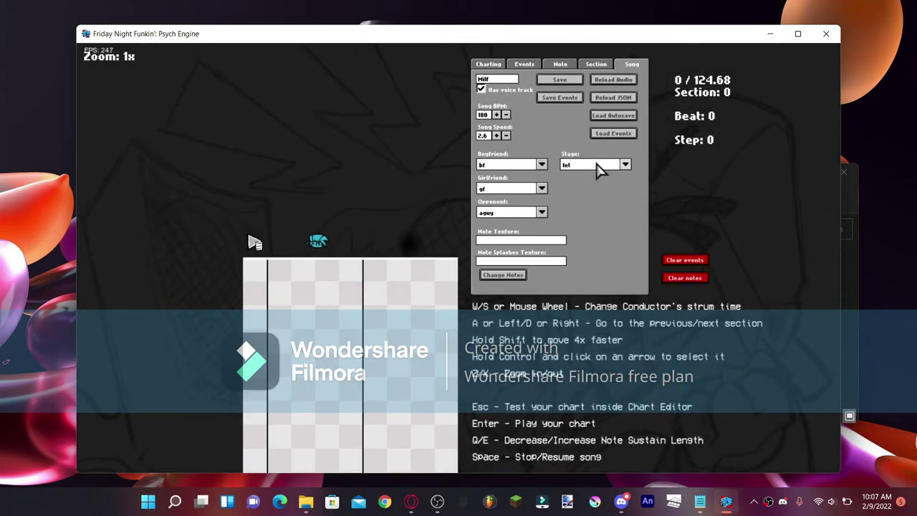
key("alt+Tab")
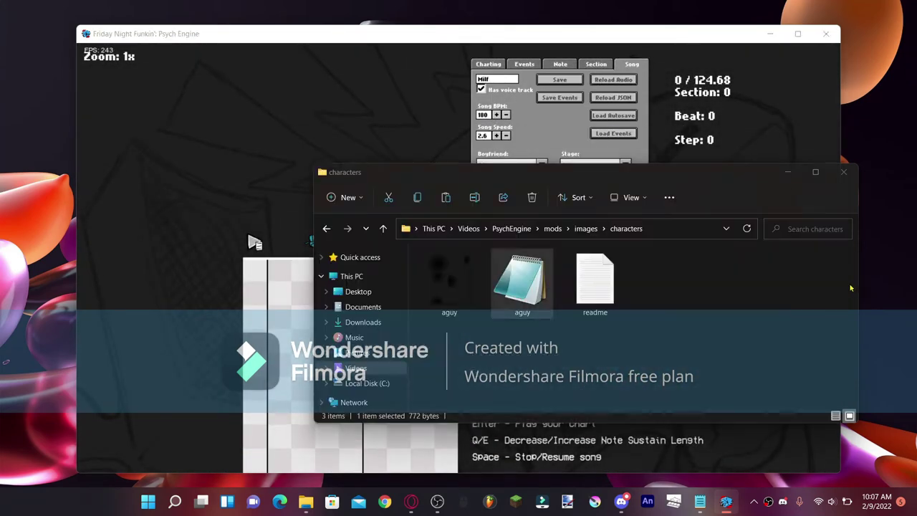
key("alt+Left")
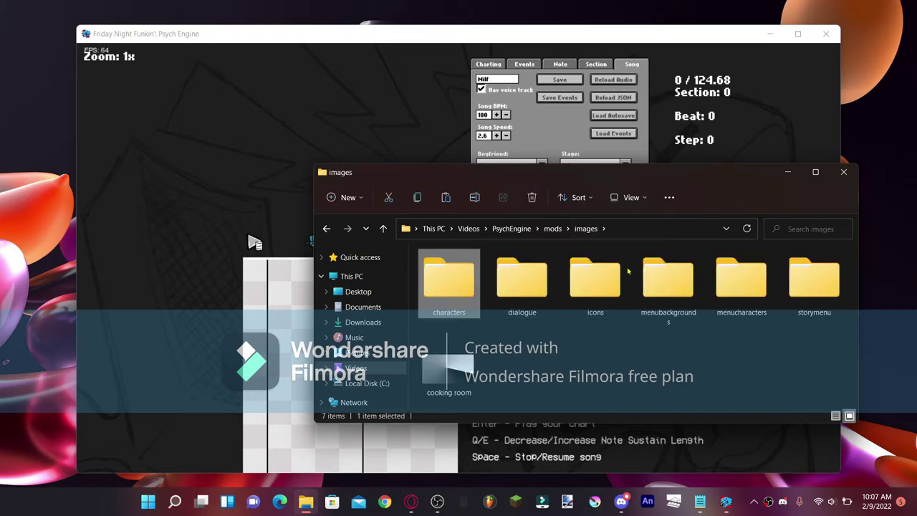
left_click(455, 397)
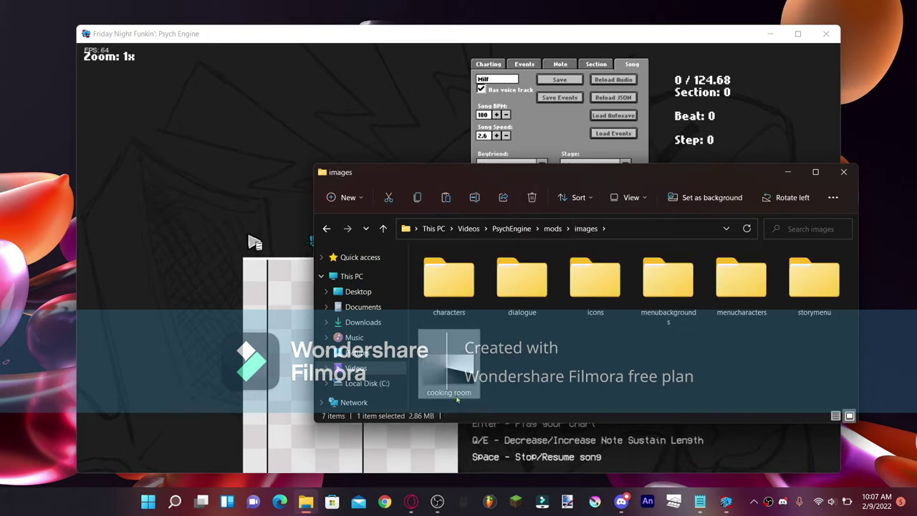
left_click(456, 399)
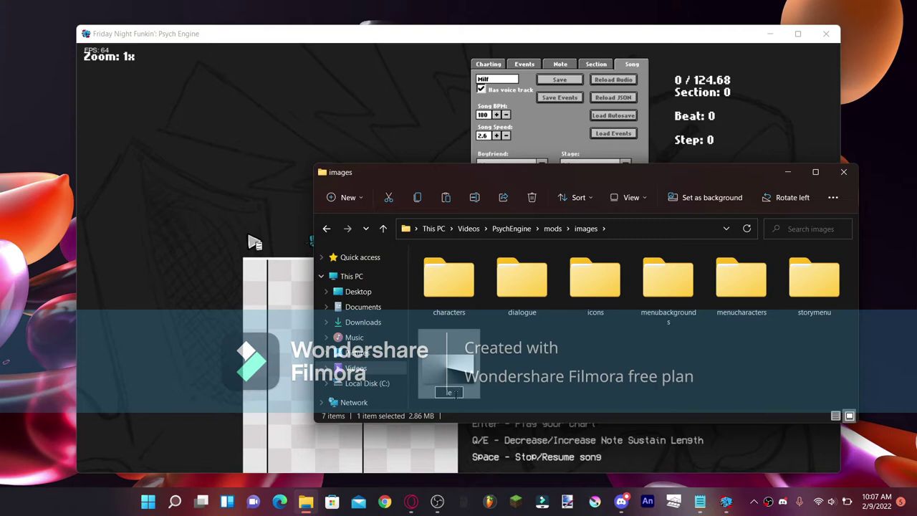
key("Return")
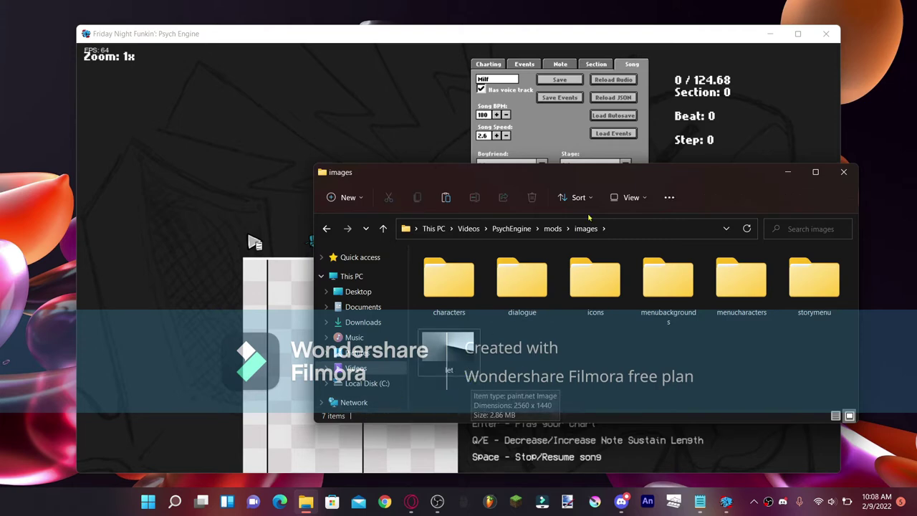
- Open the mods/stages folder and review the contents of the let stage's settings file and Lua script
left_click_drag(683, 174, 590, 171)
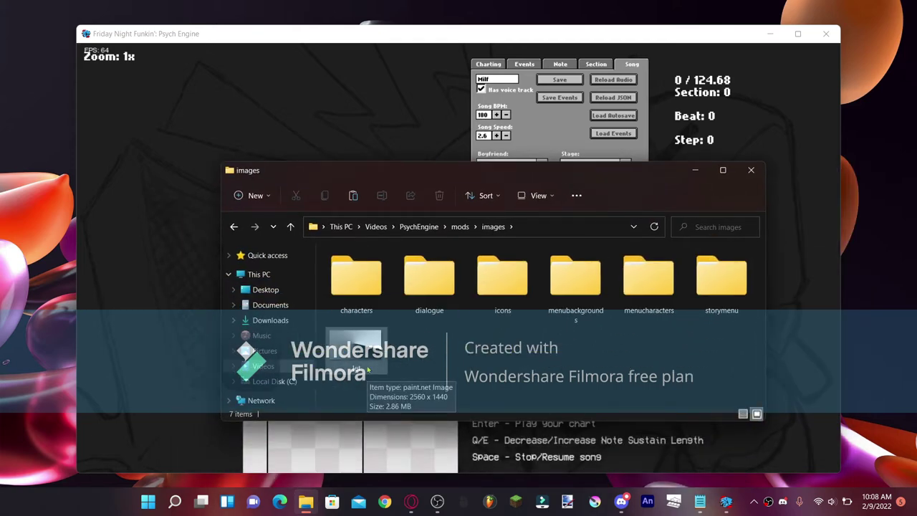
left_click(365, 369)
left_click(458, 326)
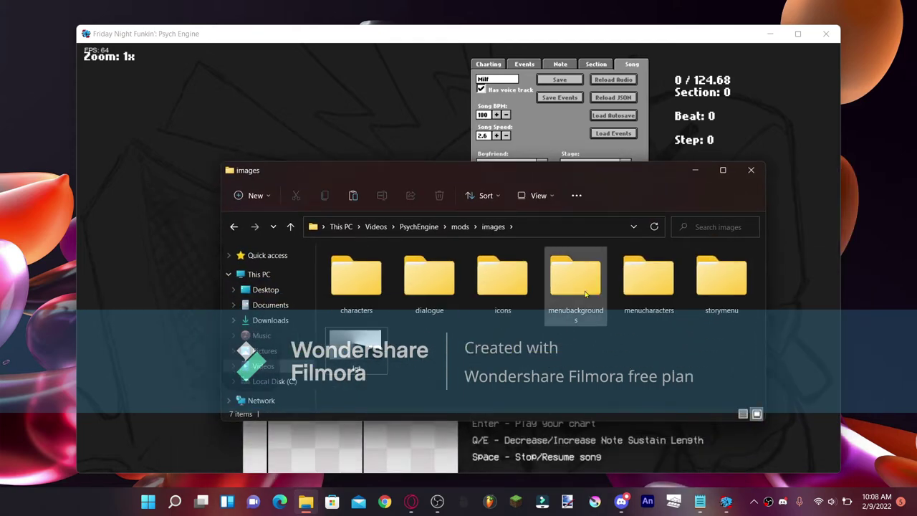
left_click(459, 226)
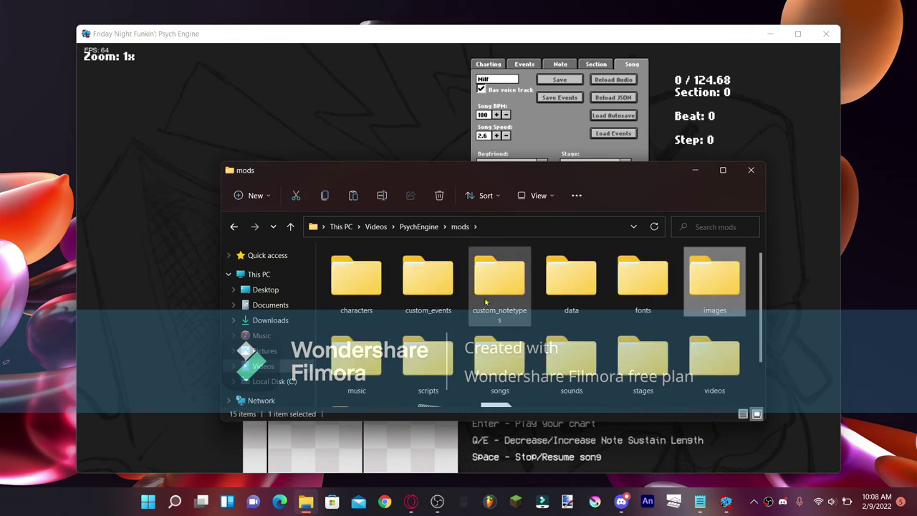
scroll(479, 312, "down", 1)
double_click(642, 297)
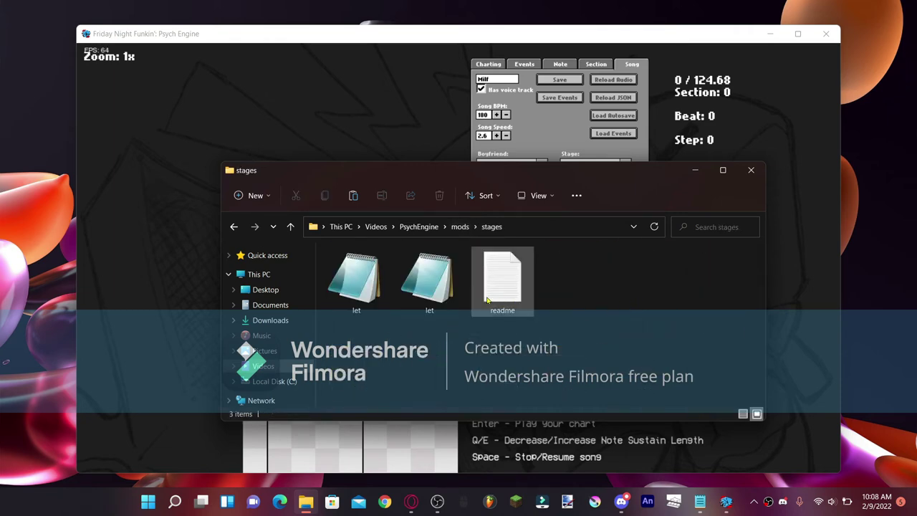
double_click(372, 289)
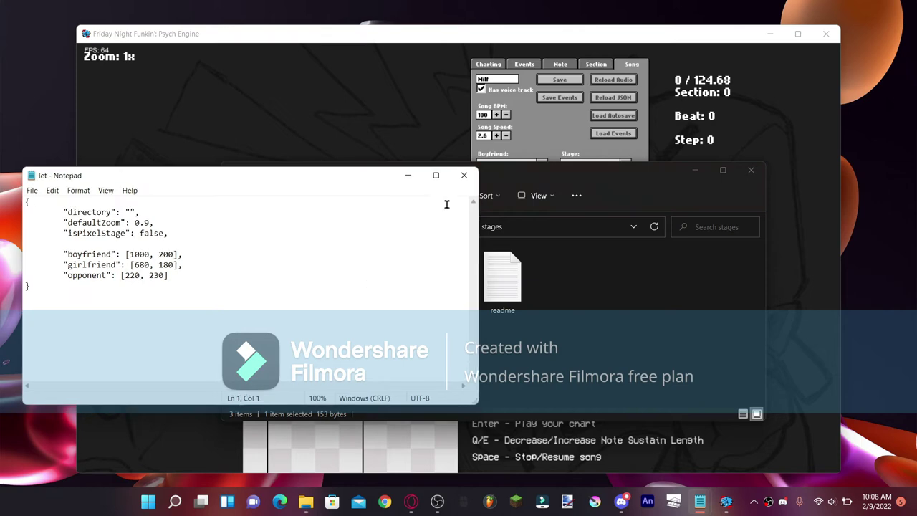
left_click(464, 176)
double_click(406, 288)
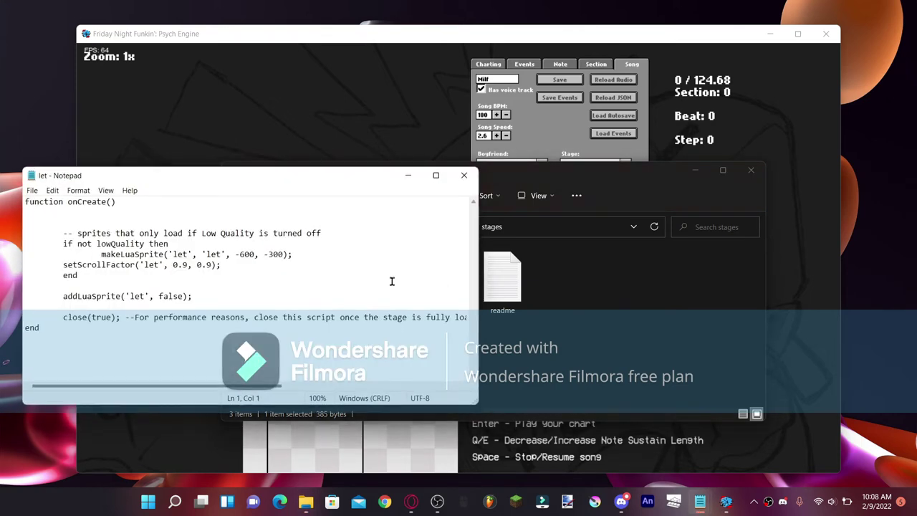
left_click(464, 175)
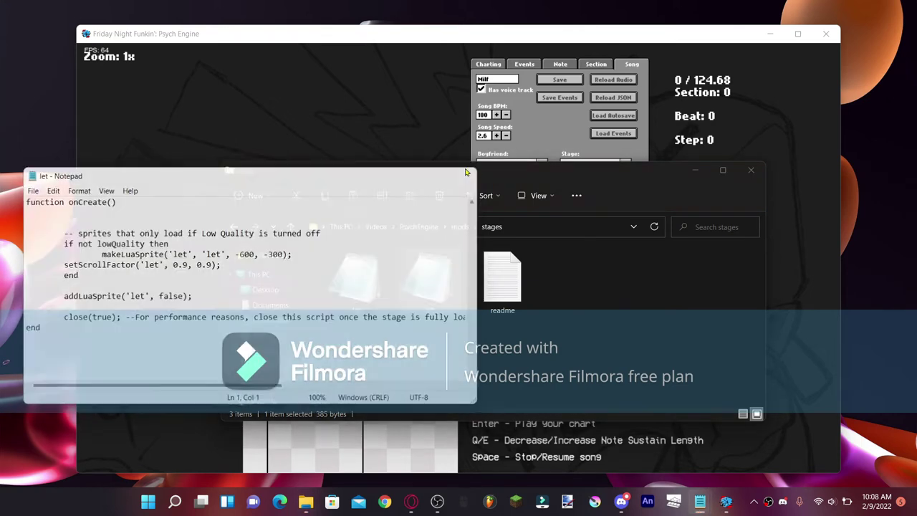
- Play the chart from the Chart Editor to test the let stage background, hitting the player's notes
left_click(361, 133)
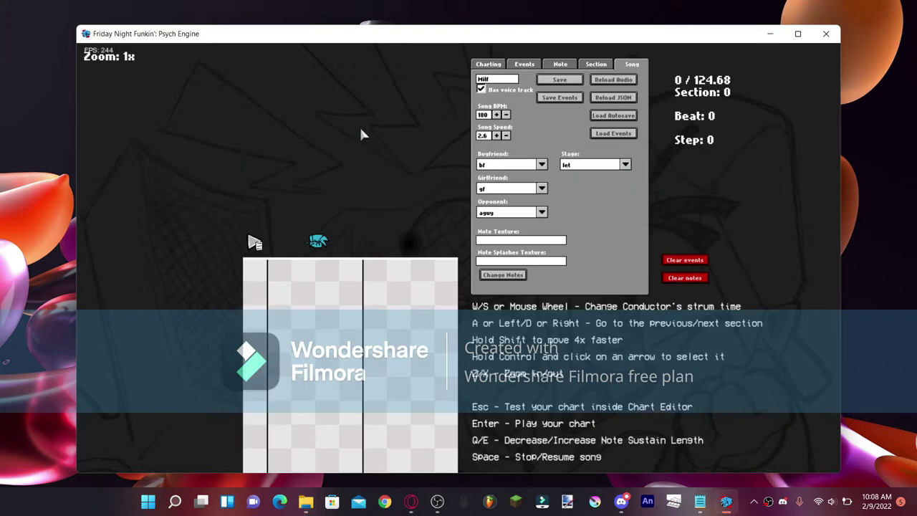
key("Return")
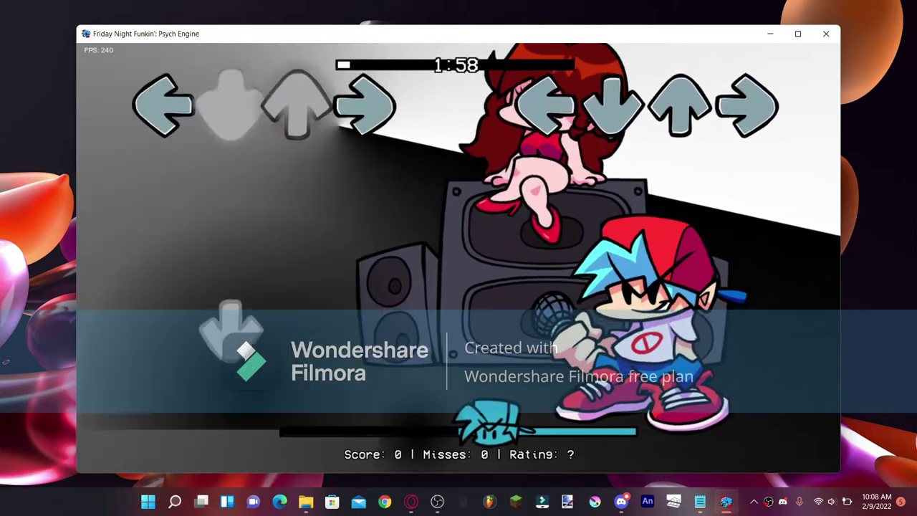
key("Left")
key("Down")
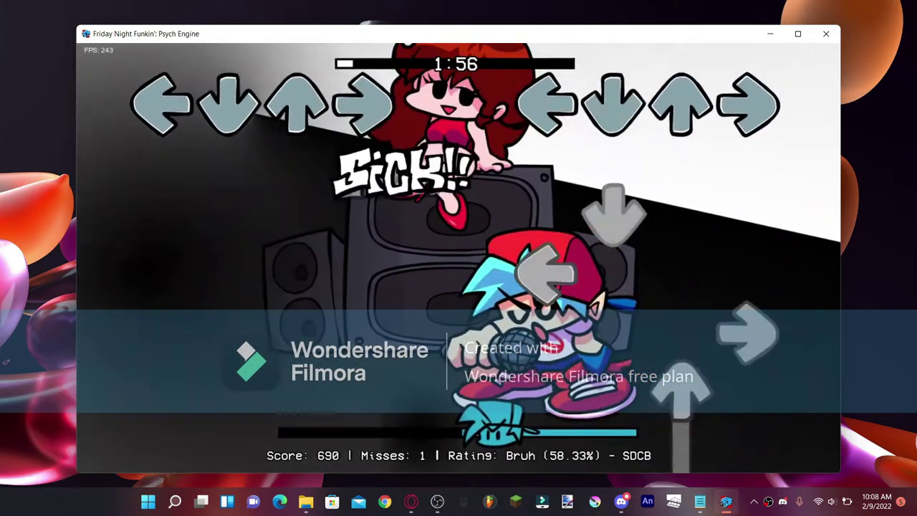
key("Down")
key("Left")
key("Right")
key("Up")
key("Down")
key("Down")
key("Down")
key("Right")
key("Down")
key("Down")
key("Down")
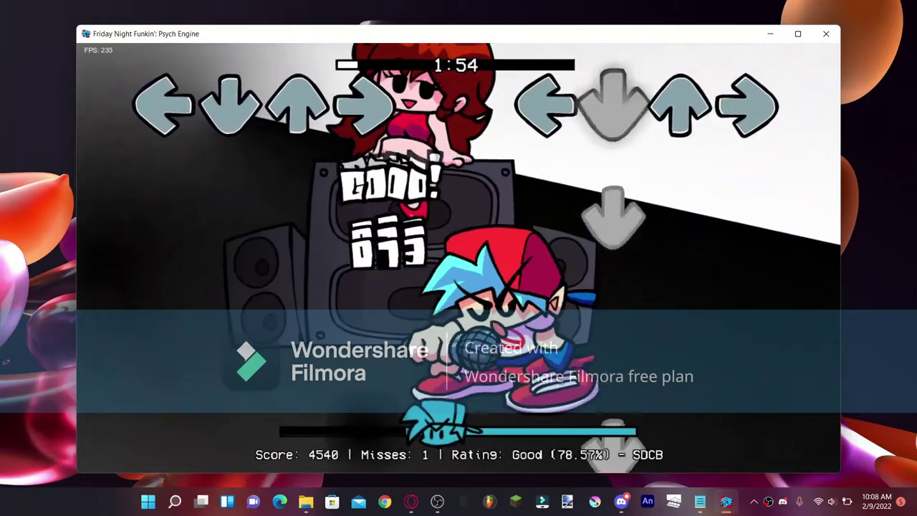
key("Down")
key("Down")
key("Up")
key("Right")
key("Down")
key("Up")
key("Down")
key("Down")
key("Down")
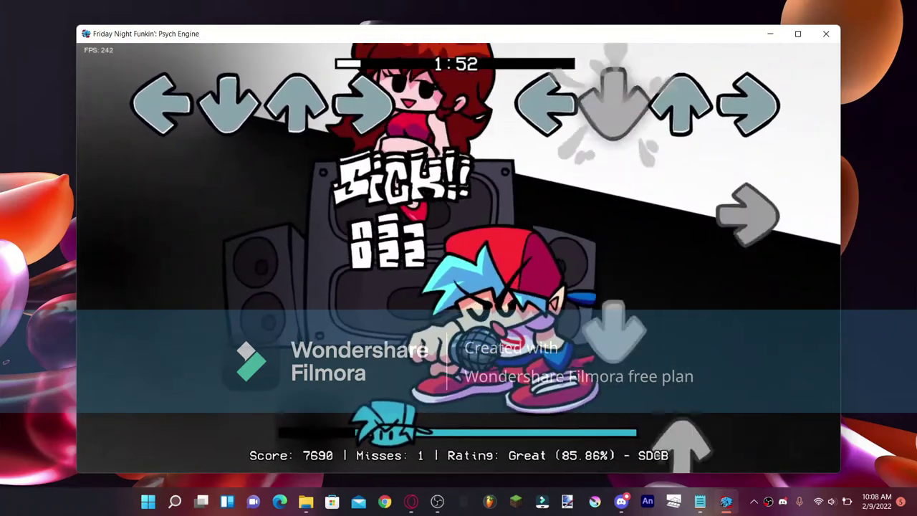
key("Right")
key("Down")
key("Up")
key("Left")
key("Right")
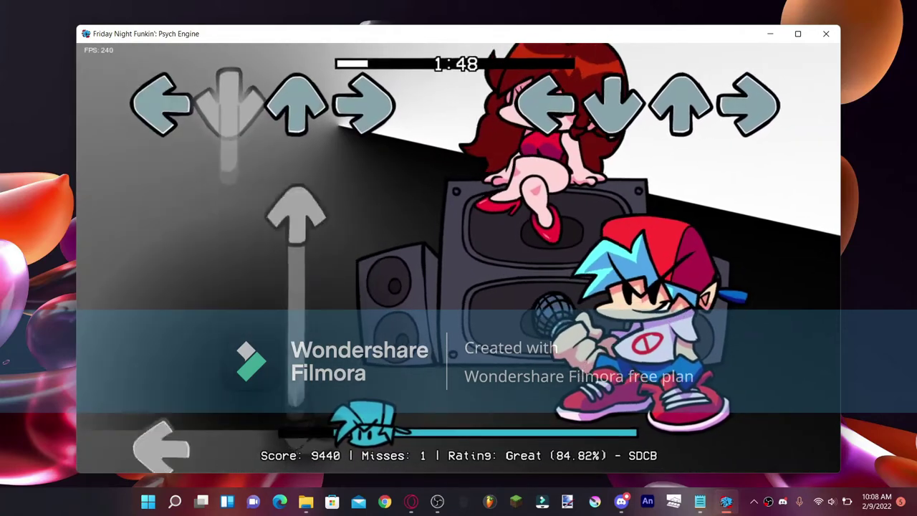
- End the song, return to Freeplay and move up the song list to Bopeebo
key("r")
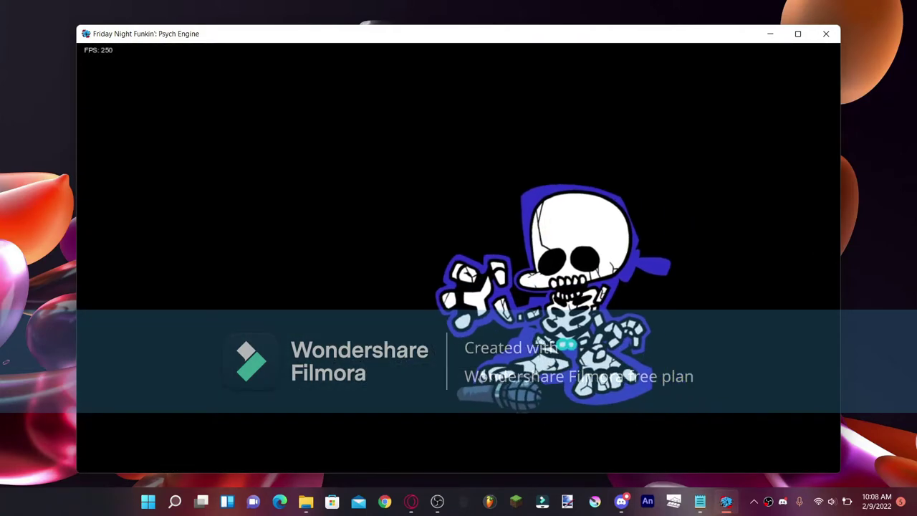
key("Return")
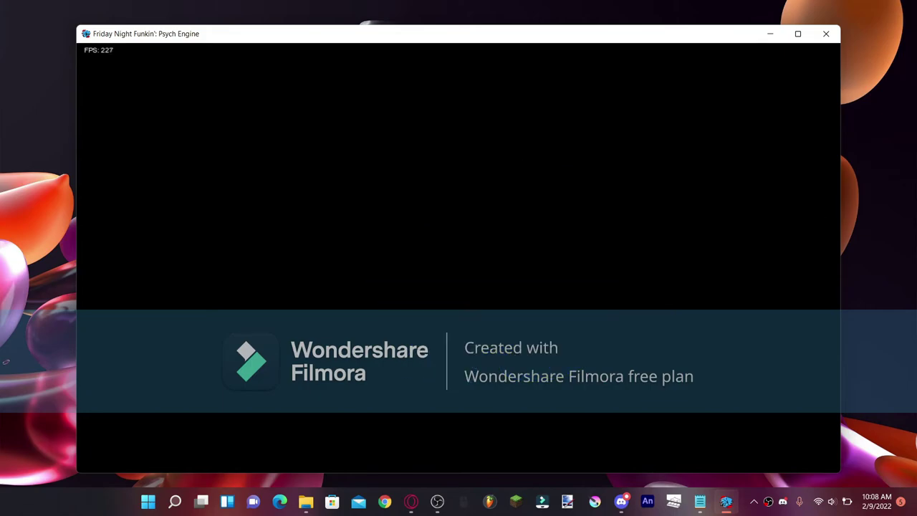
key("Up")
key("Up")
key("Up")
key("Up")
key("Up")
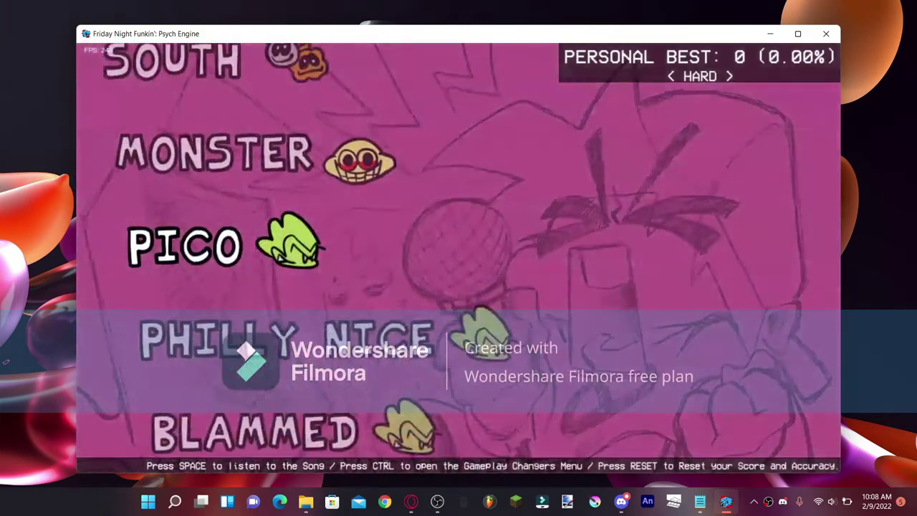
key("Up")
key("Up")
key("Up")
key("Up")
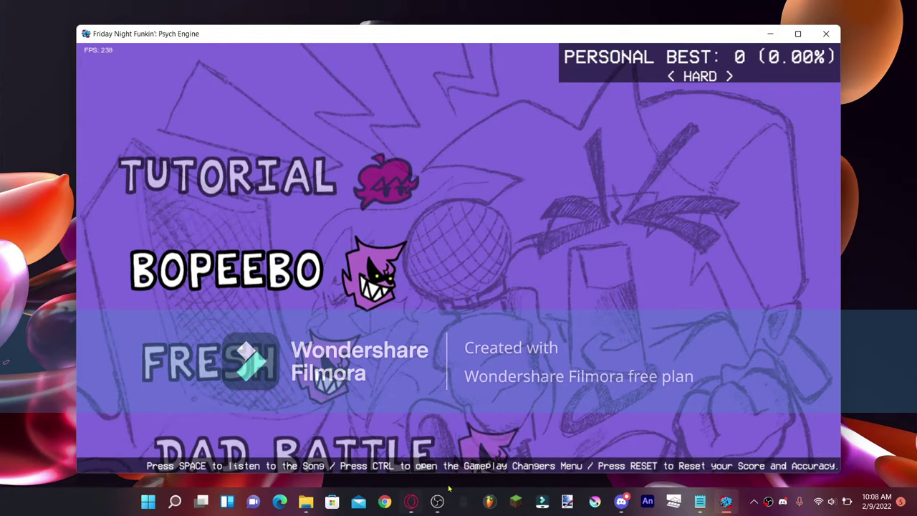
- Switch to FL Studio, maximize its window and open the piano roll for the 808 HiHat channel
left_click(488, 501)
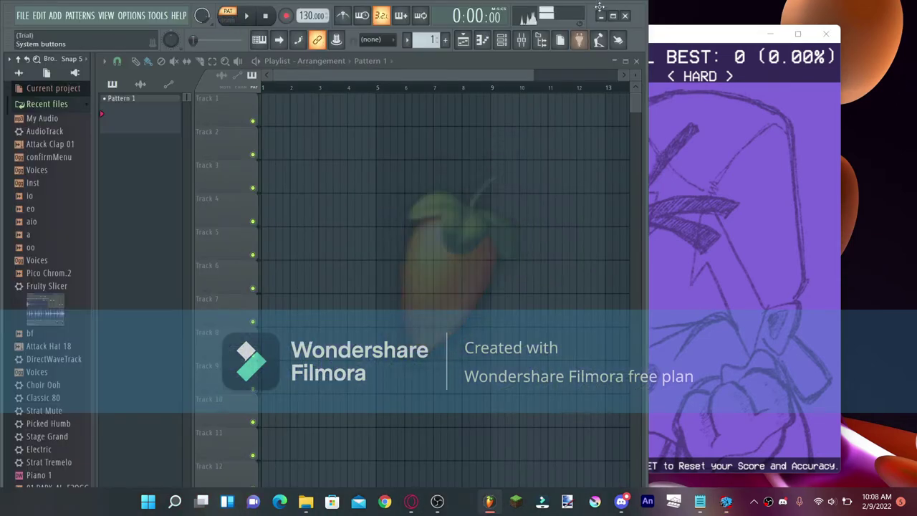
left_click(612, 17)
left_click(583, 35)
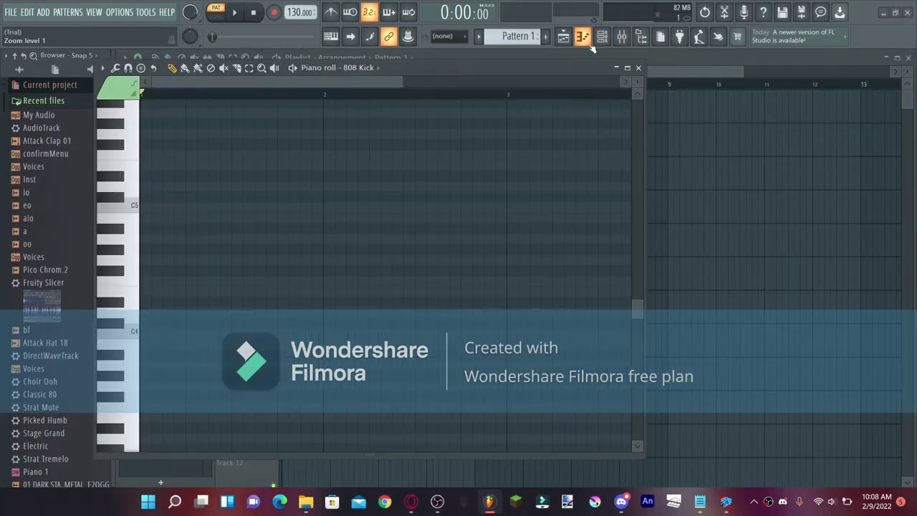
left_click(365, 68)
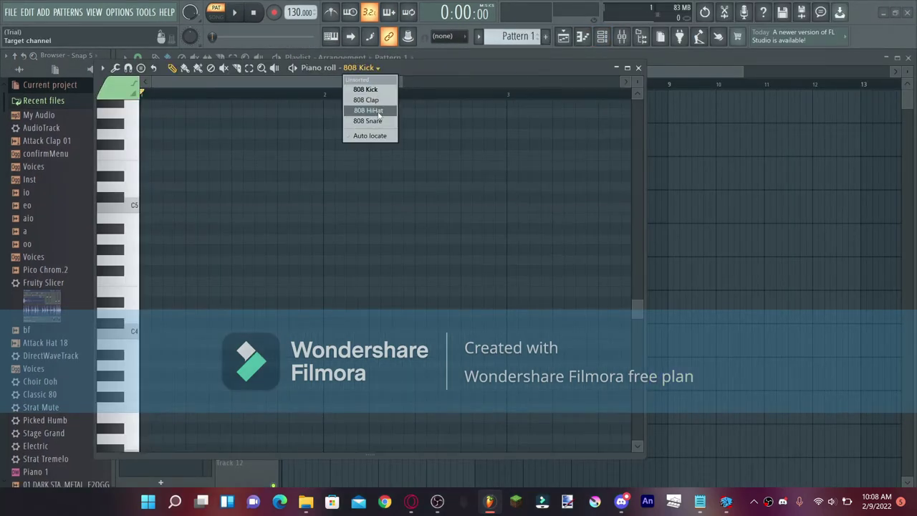
left_click(362, 110)
- Build a continuous run of short C5 notes from bar 1 in the 808 HiHat piano roll and play it back
left_click_drag(193, 285, 167, 207)
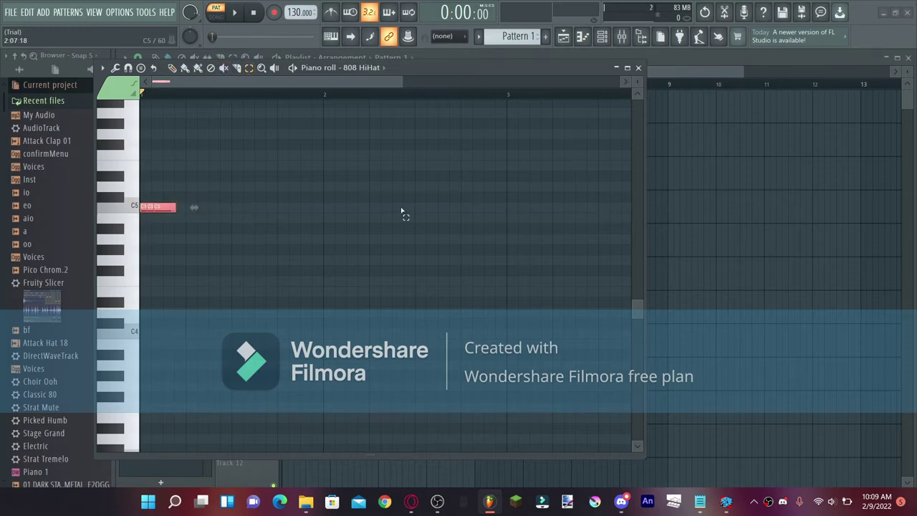
key("z")
key("z")
key("z")
key("z")
key("z")
key("z")
key("z")
key("z")
key("z")
key("z")
key("z")
key("z")
key("z")
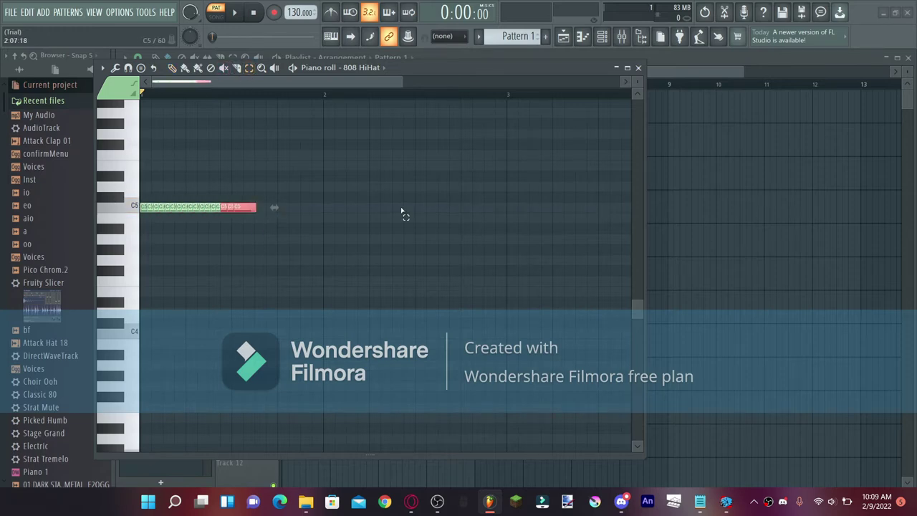
key("space")
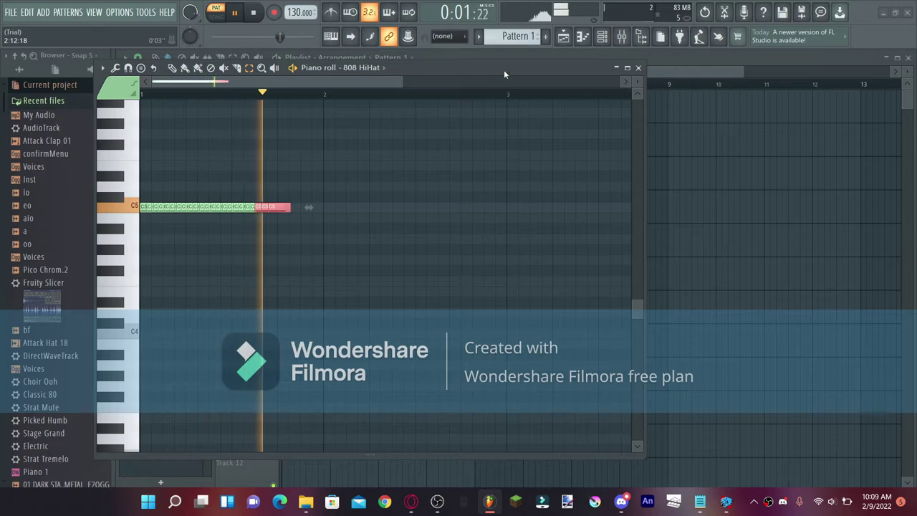
key("space")
- Place a Pattern 1 clip at bar 1 on Track 1 of the playlist and deselect the piano roll notes
left_click_drag(503, 70, 465, 264)
left_click_drag(175, 118, 288, 100)
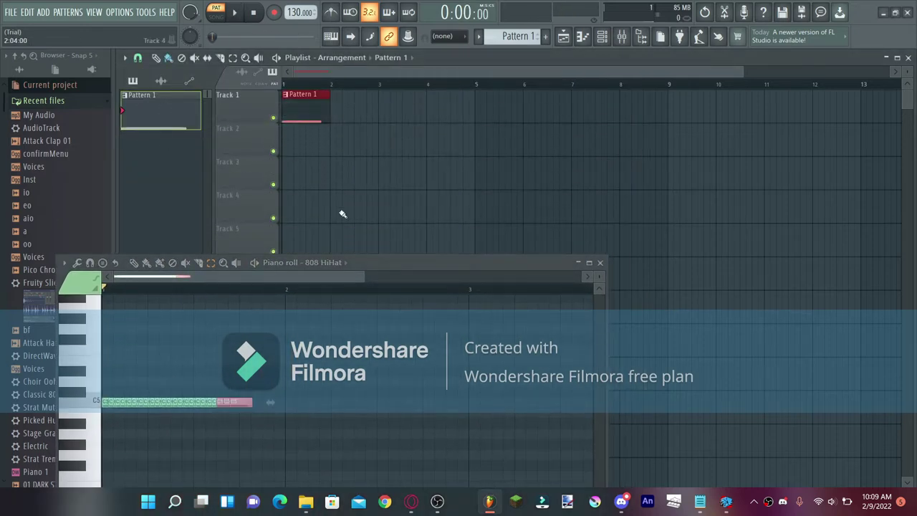
left_click(283, 387, "ctrl")
- Try to repeat Pattern 1 with two more clips on Track 1 in song mode, and delete the added clips
left_click_drag(173, 105, 328, 114)
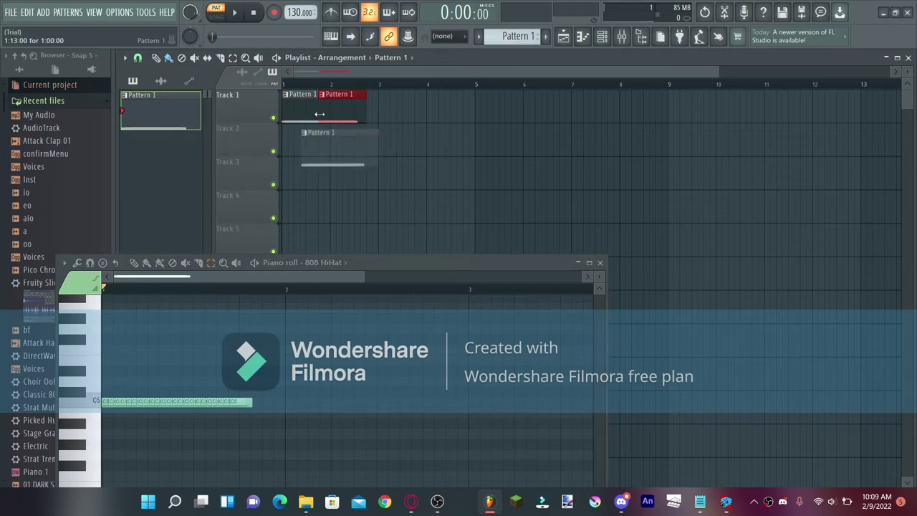
left_click(356, 84)
left_click_drag(209, 106, 358, 120)
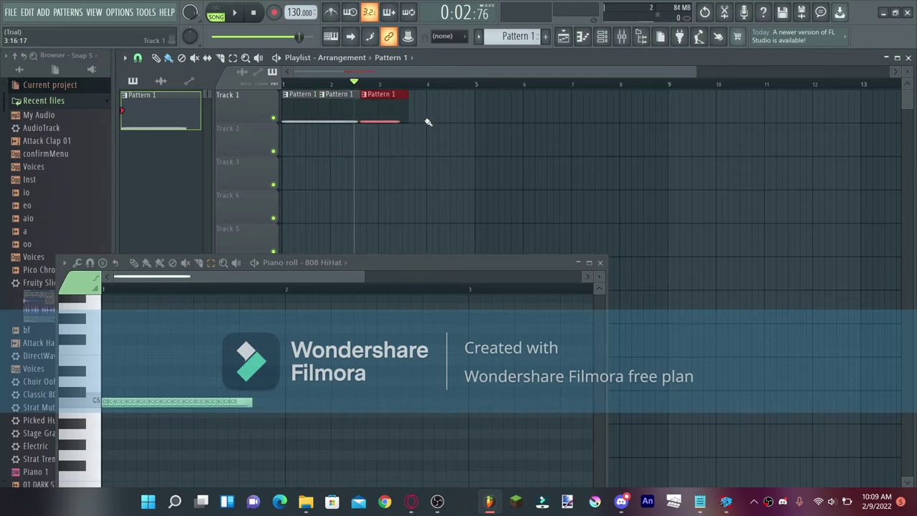
right_click(386, 118)
right_click(356, 116)
- Copy the block of C5 hi-hat notes repeatedly end to end in the piano roll to extend the run to about bar 4
left_click_drag(413, 269, 444, 86)
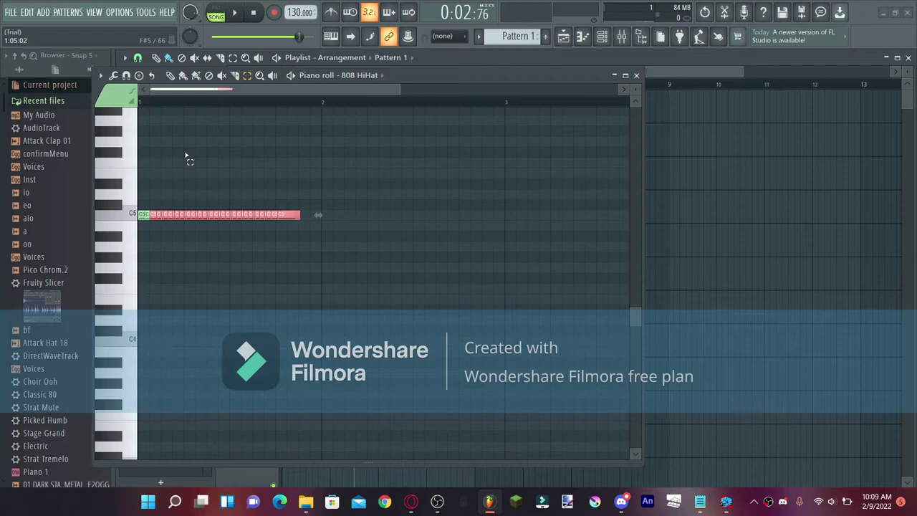
left_click_drag(154, 218, 281, 219)
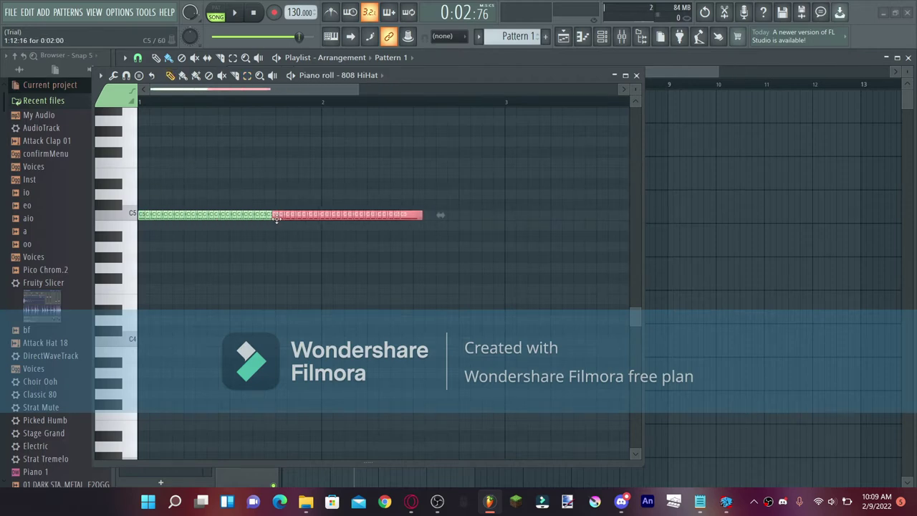
key("ctrl+z")
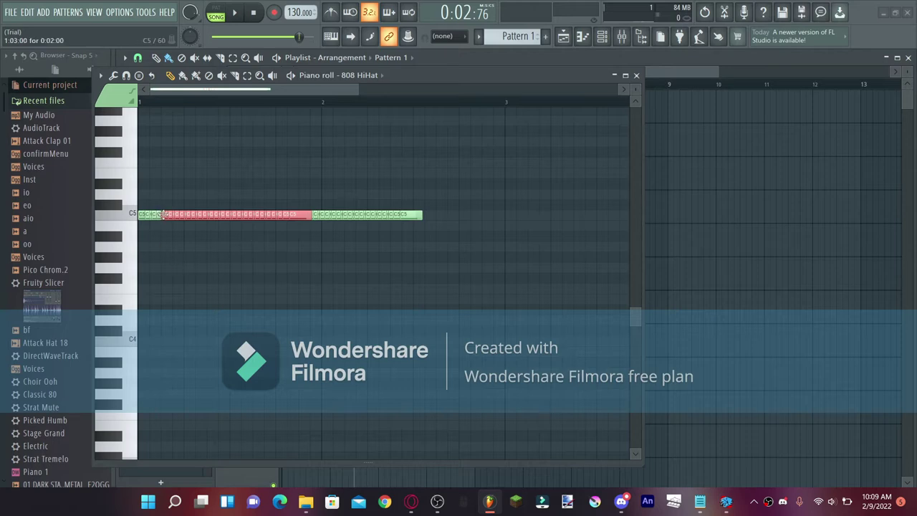
left_click_drag(164, 215, 407, 207)
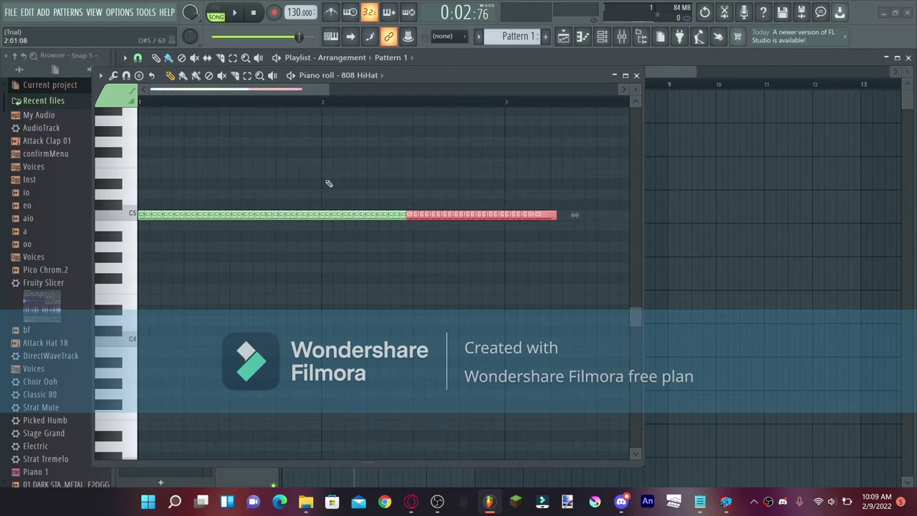
key("ctrl+z")
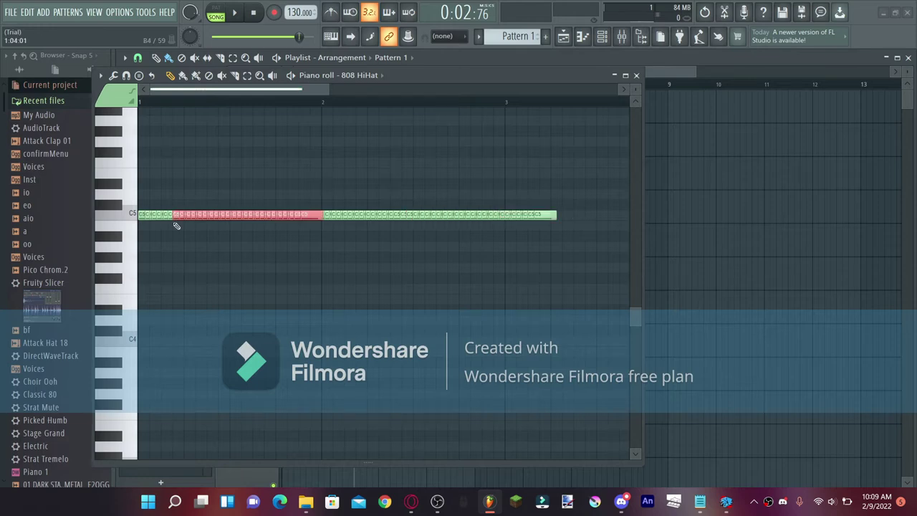
left_click_drag(175, 214, 544, 207)
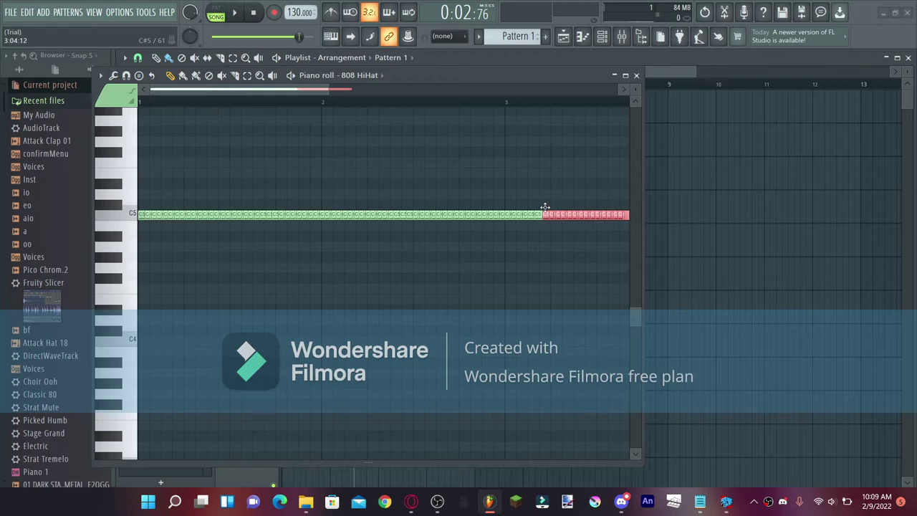
- Select the whole C5 hi-hat run and copy it onto its own end, extending the notes to about bar 7
right_click(308, 227)
left_click_drag(356, 268, 139, 182)
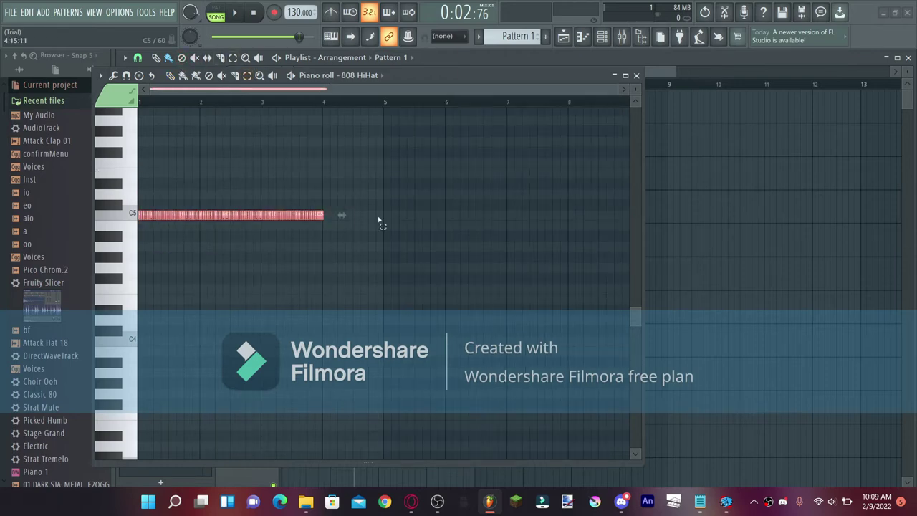
key("shift+Right")
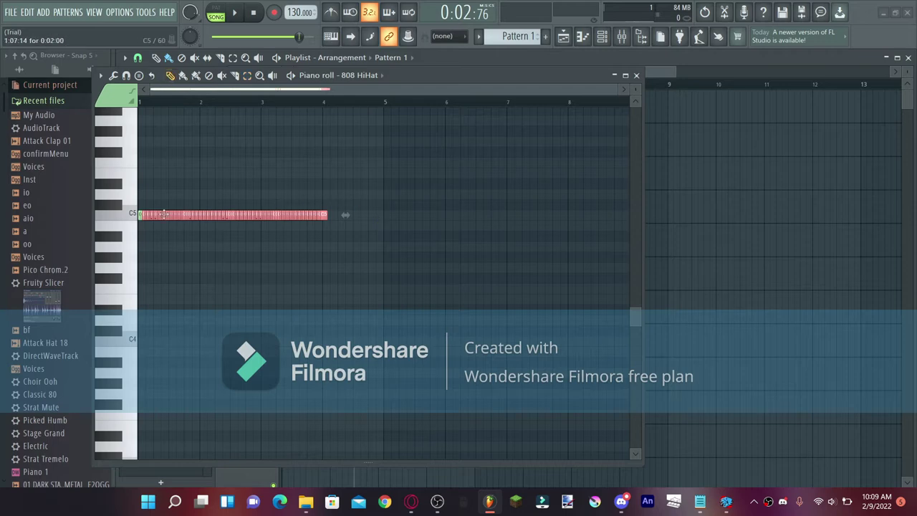
left_click_drag(164, 214, 342, 217)
- Add a second Pattern 1 clip at bar 7 on Track 1 and audition the arrangement from different song positions
left_click_drag(551, 82, 532, 200)
key("space")
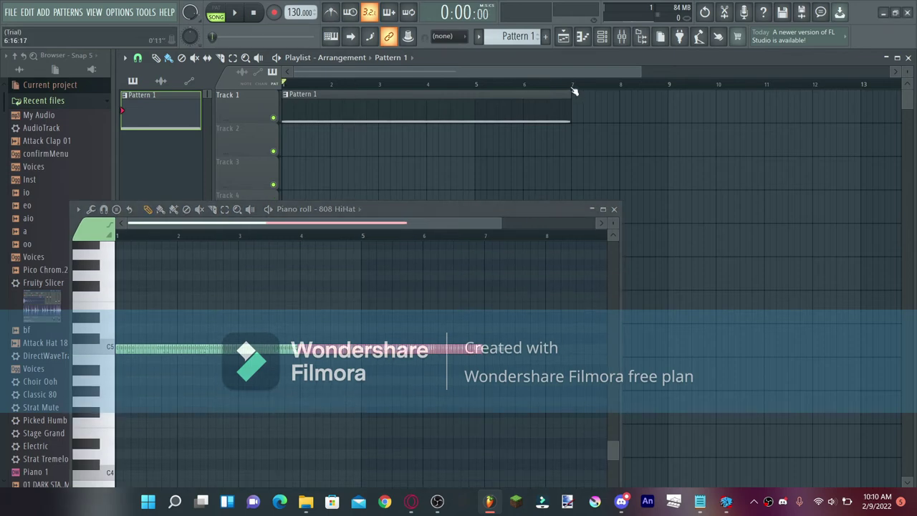
left_click_drag(216, 37, 315, 37)
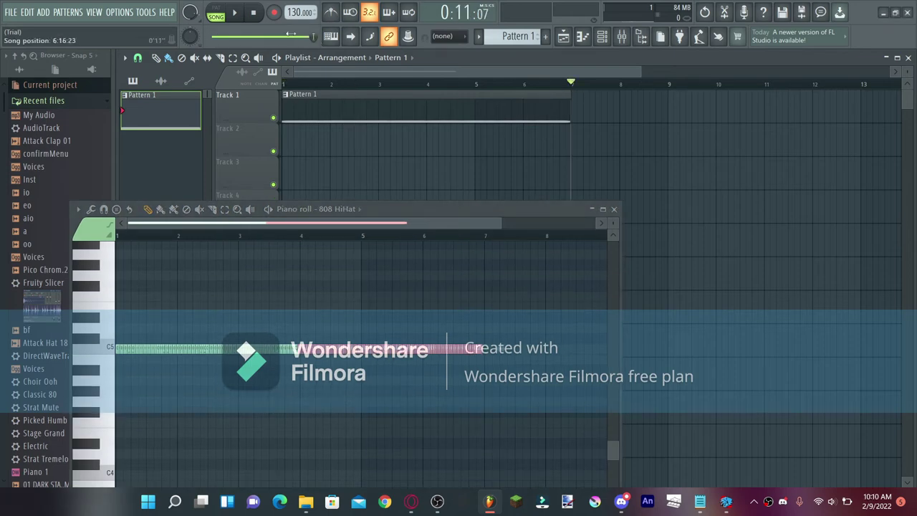
left_click_drag(193, 104, 569, 104)
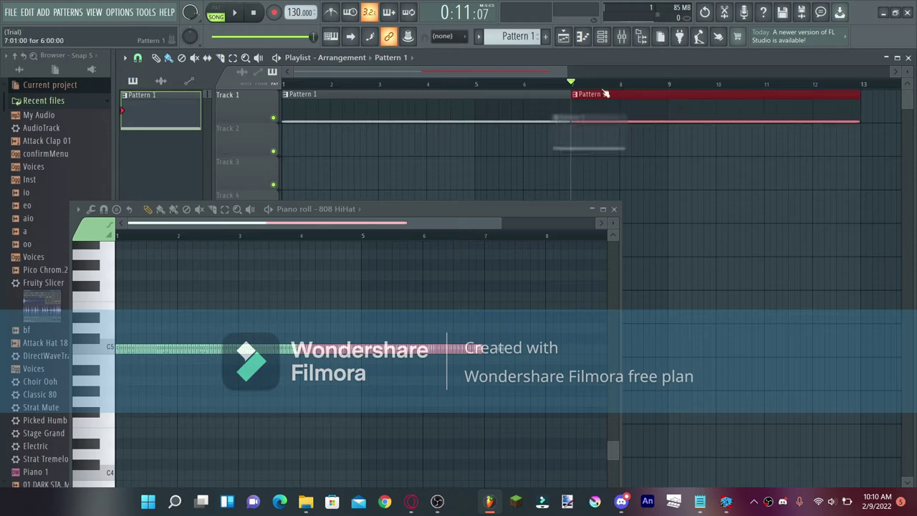
left_click(855, 83)
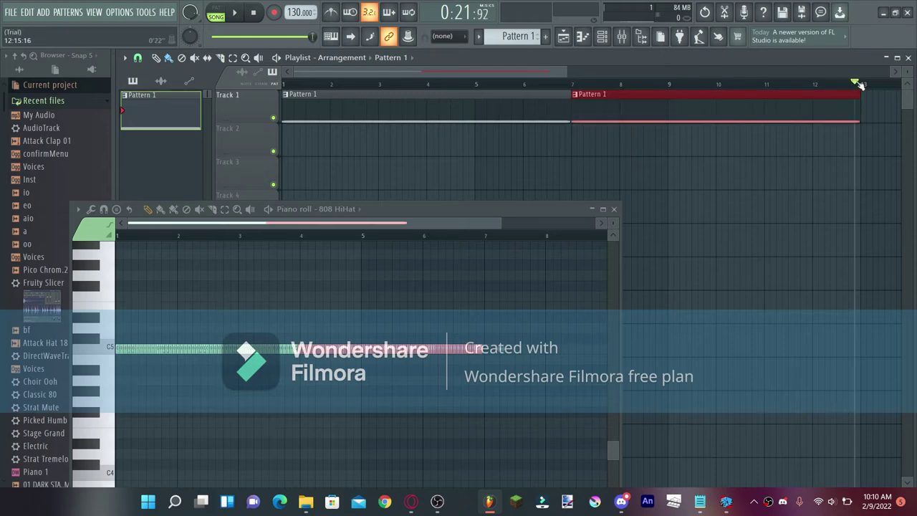
left_click(838, 83)
left_click(557, 87)
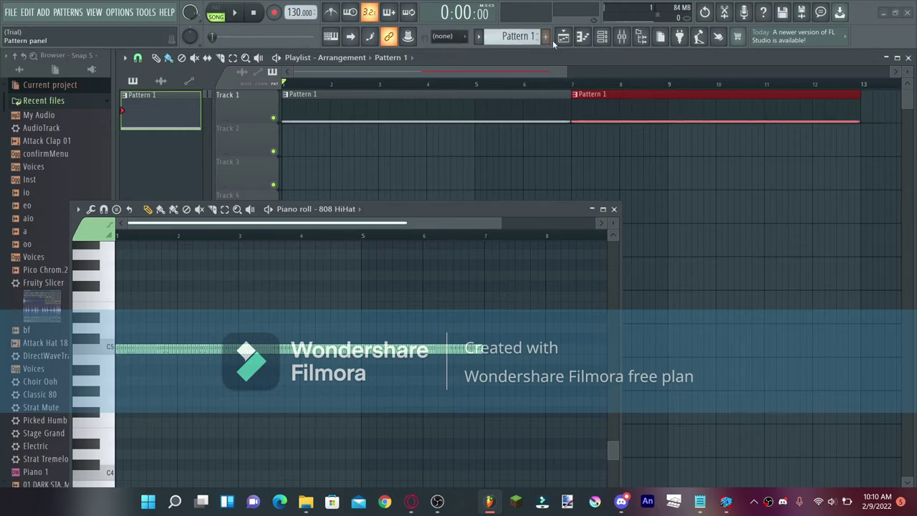
- Create Pattern 2 and add a Fruity Slicer channel to the channel rack
left_click(547, 37)
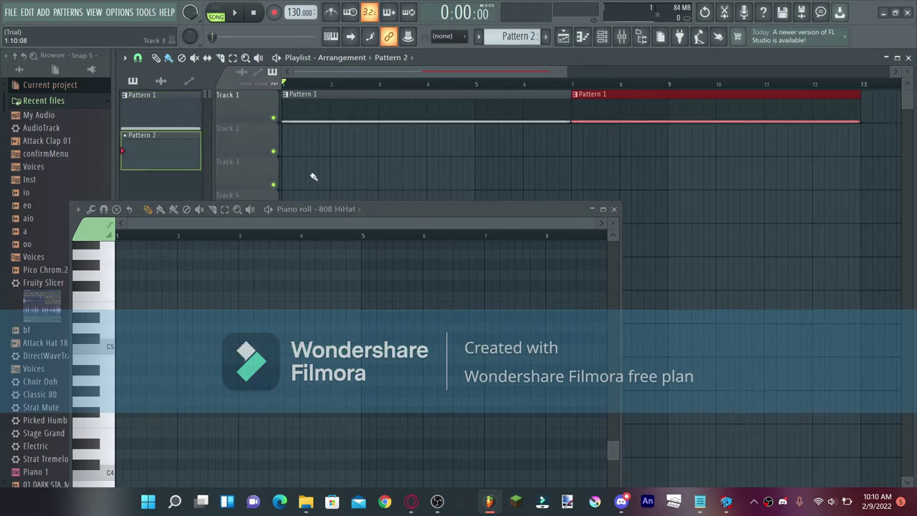
left_click(601, 36)
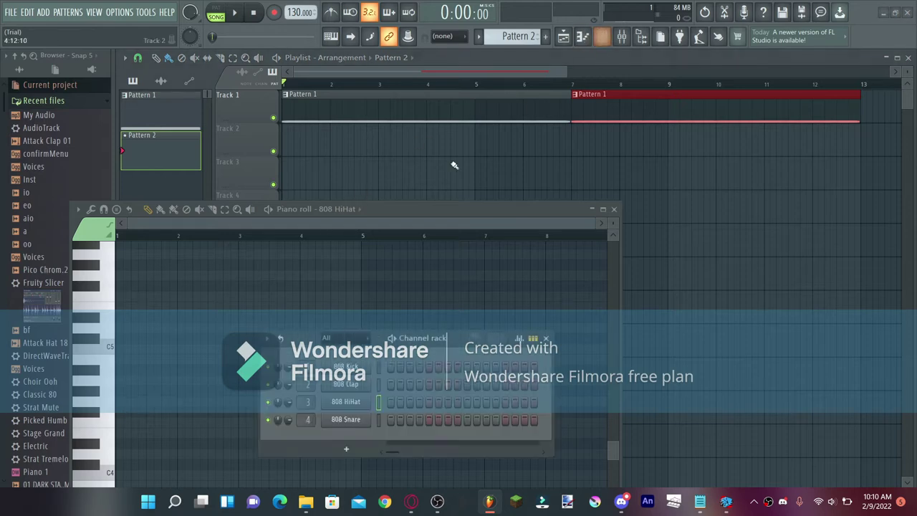
left_click_drag(411, 329, 466, 49)
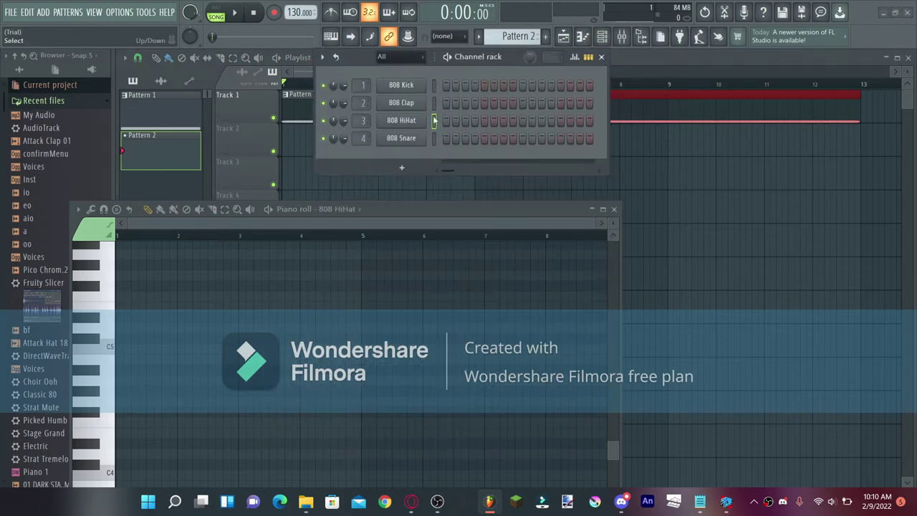
left_click(402, 168)
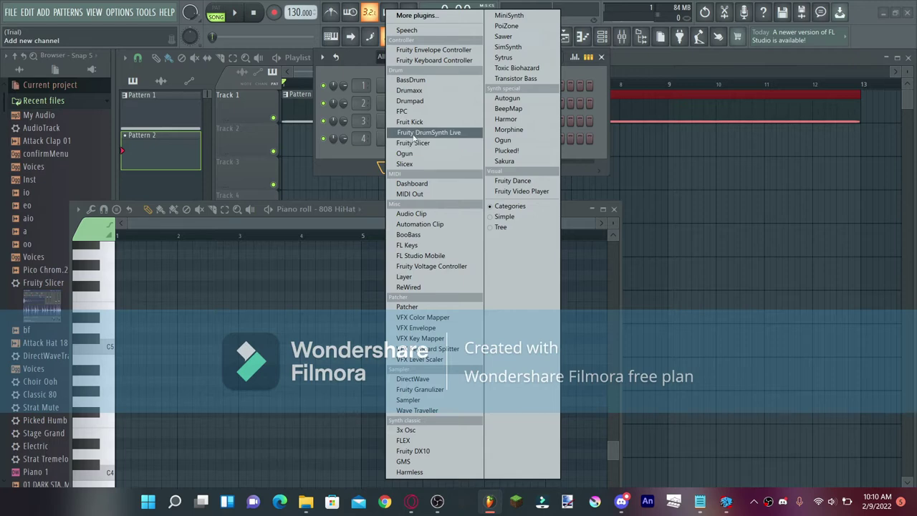
left_click(439, 143)
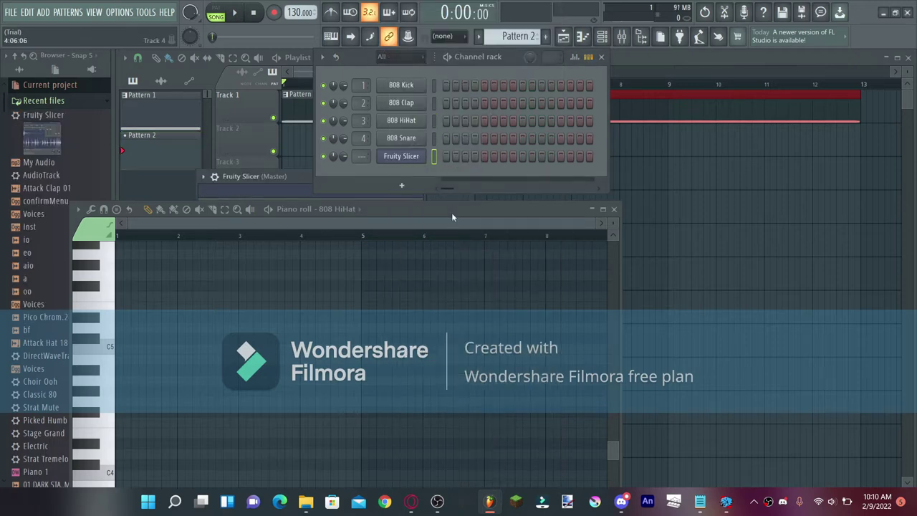
- Load the bf sample into Fruity Slicer, divide it into evenly spaced slices, and close the channel rack and slicer windows
left_click_drag(452, 212, 683, 117)
left_click_drag(268, 186, 204, 190)
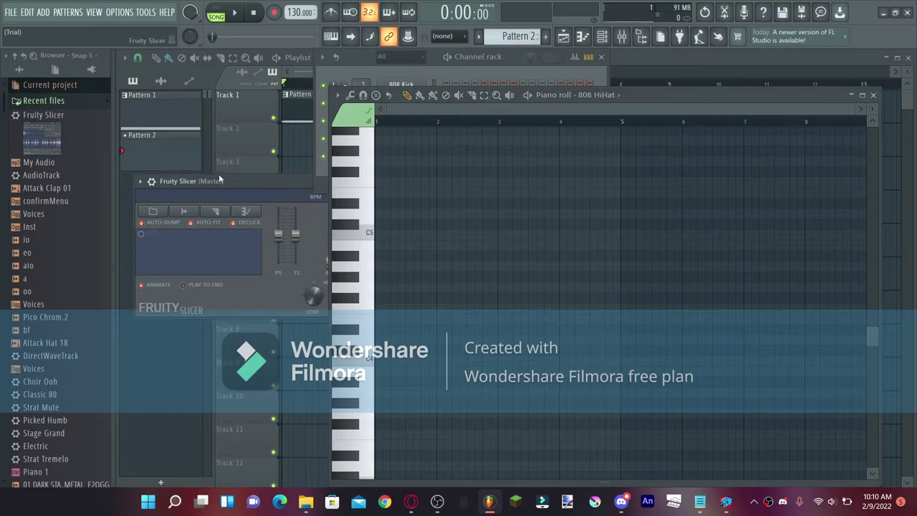
left_click_drag(28, 329, 195, 259)
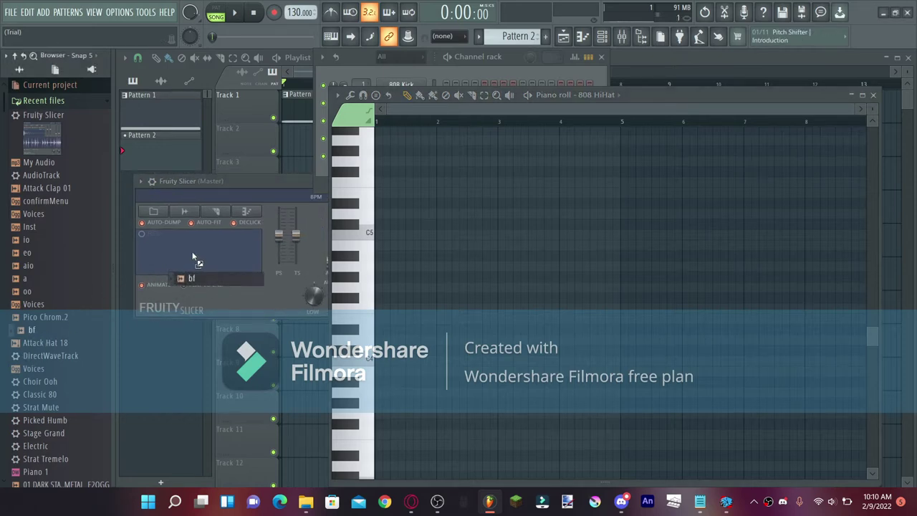
left_click_drag(283, 182, 267, 174)
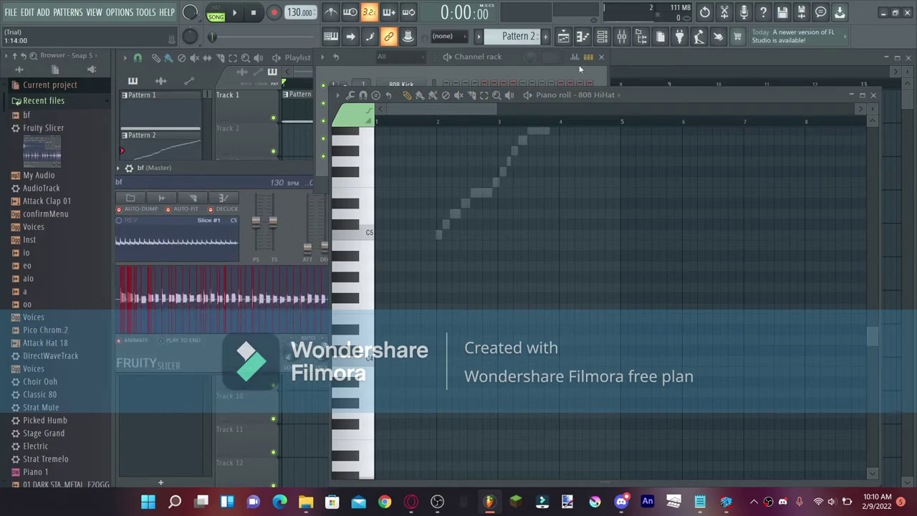
left_click(600, 57)
left_click_drag(624, 98, 685, 93)
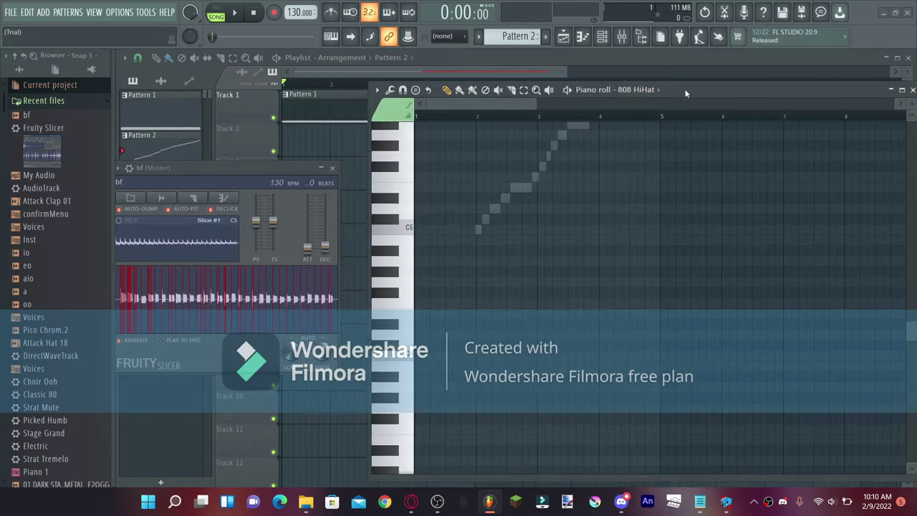
left_click_drag(268, 167, 281, 167)
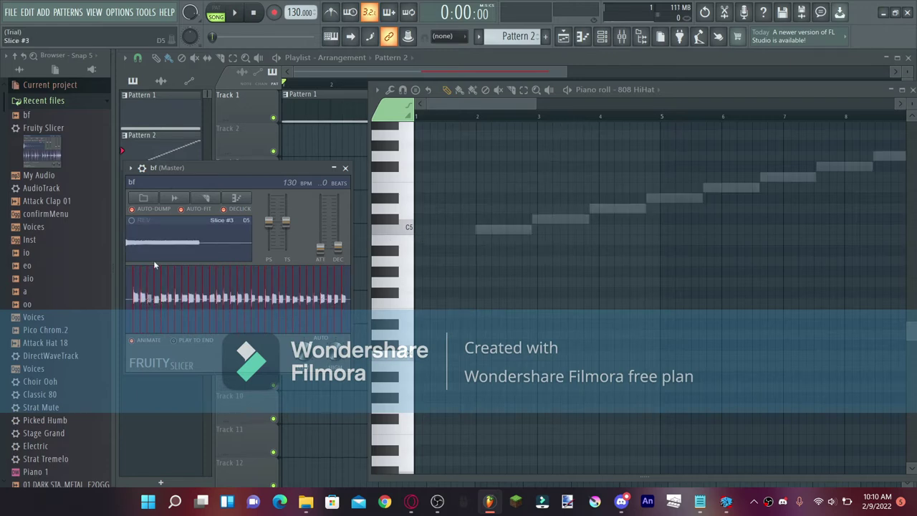
left_click(345, 168)
- Show the bf channel in the piano roll, delete all its slice notes and zoom out to about 30 bars
left_click(657, 89)
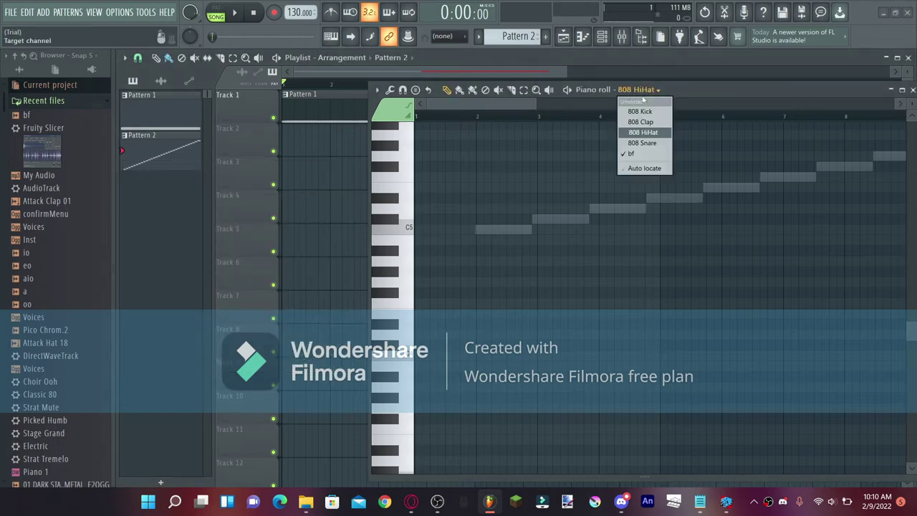
left_click(630, 154)
left_click_drag(755, 89, 485, 133)
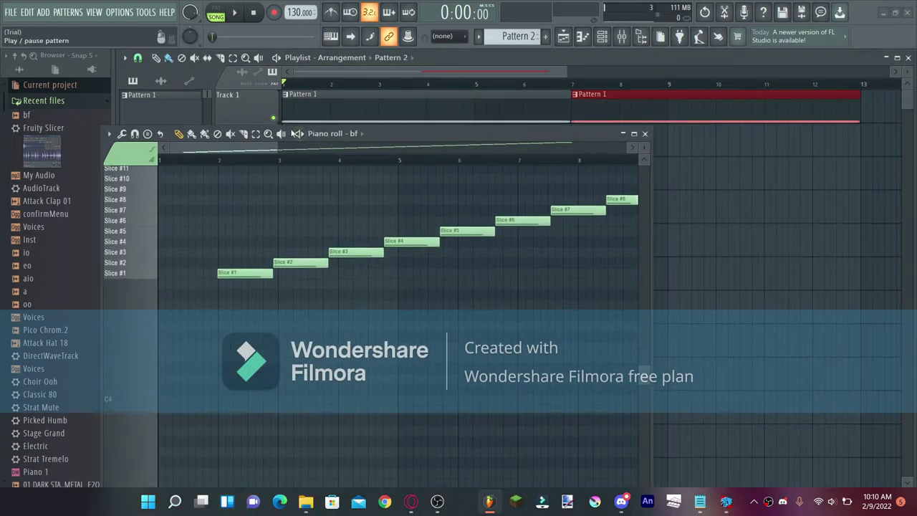
key("ctrl+a")
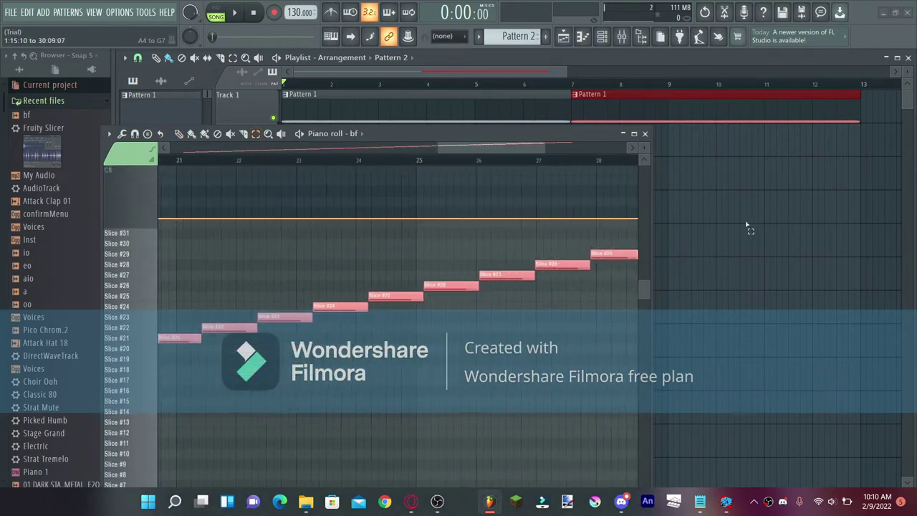
key("Delete")
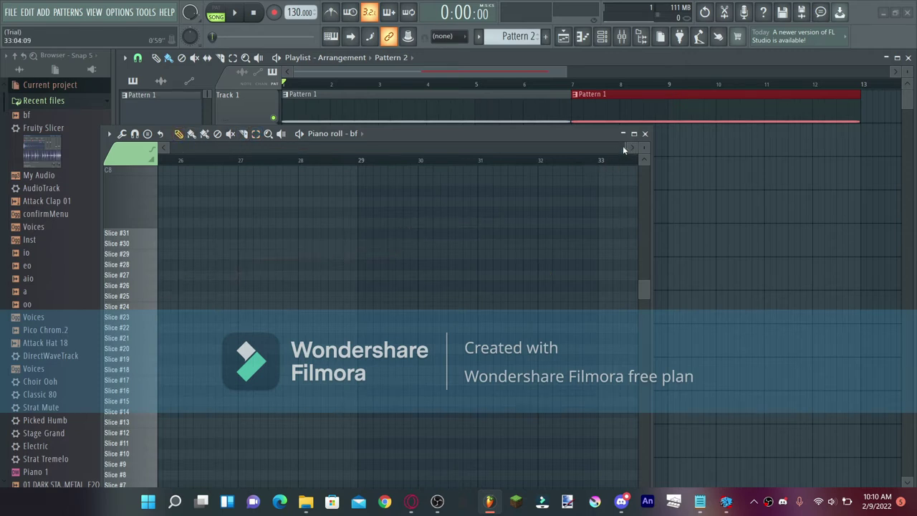
left_click_drag(623, 149, 439, 162)
left_click_drag(512, 154, 240, 155)
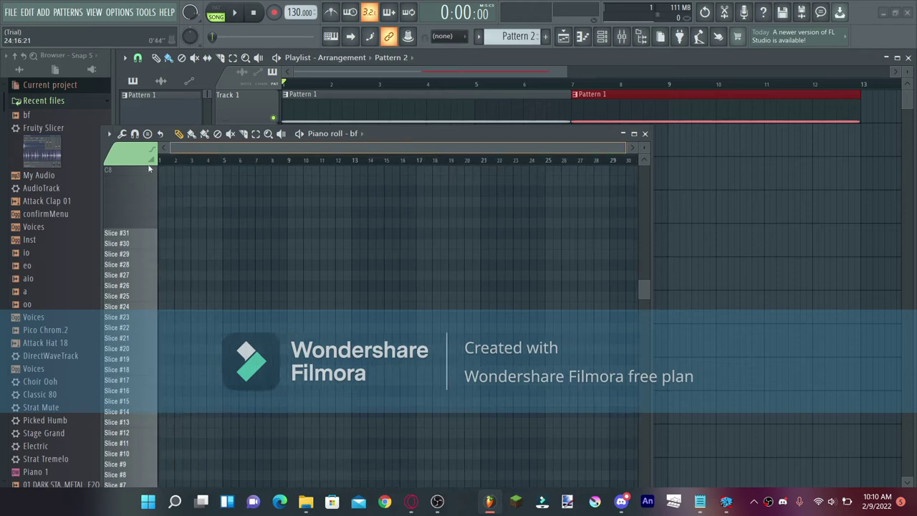
- Switch to the Opera browser to view the Loader.to YouTube to MP4 Downloader page and its format options, and return to FL Studio
left_click(410, 500)
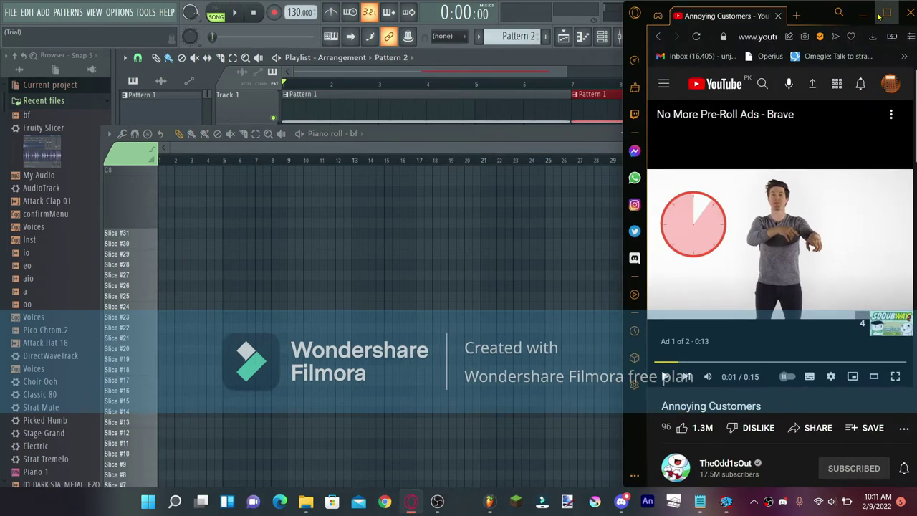
left_click(882, 15)
left_click(291, 8)
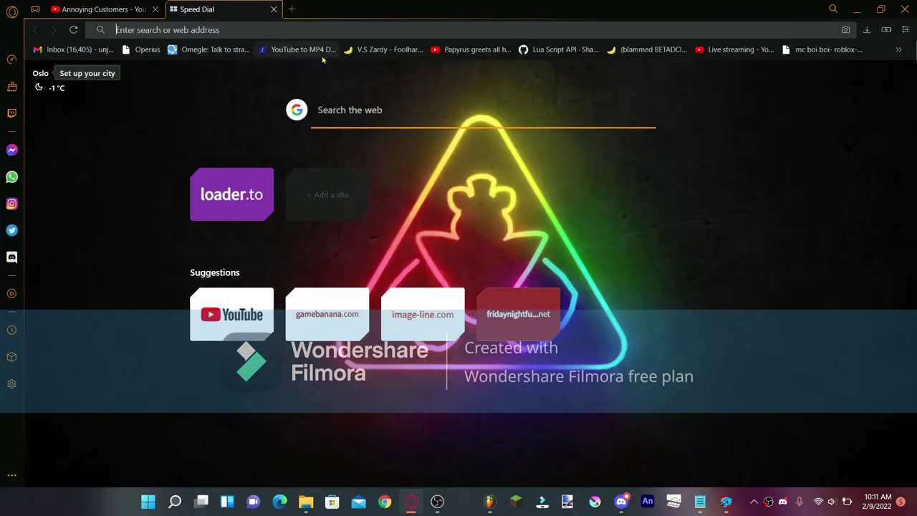
left_click(319, 50)
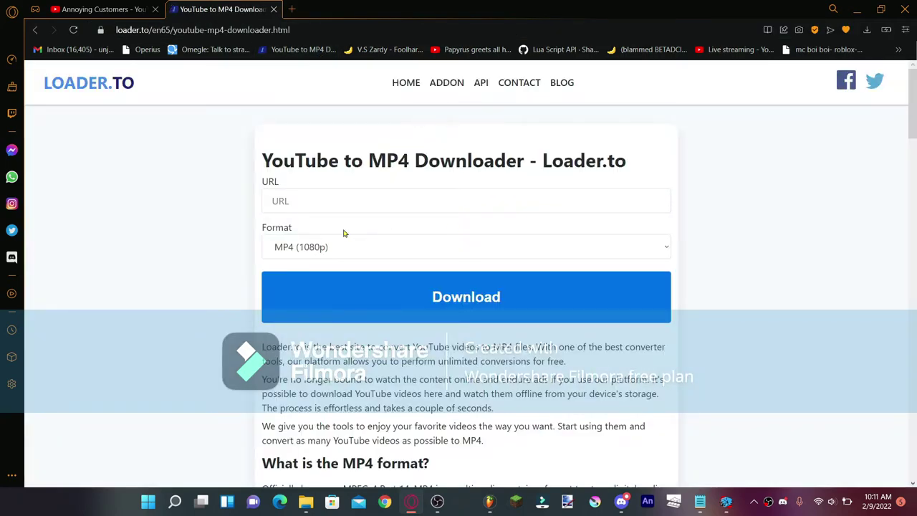
left_click(342, 246)
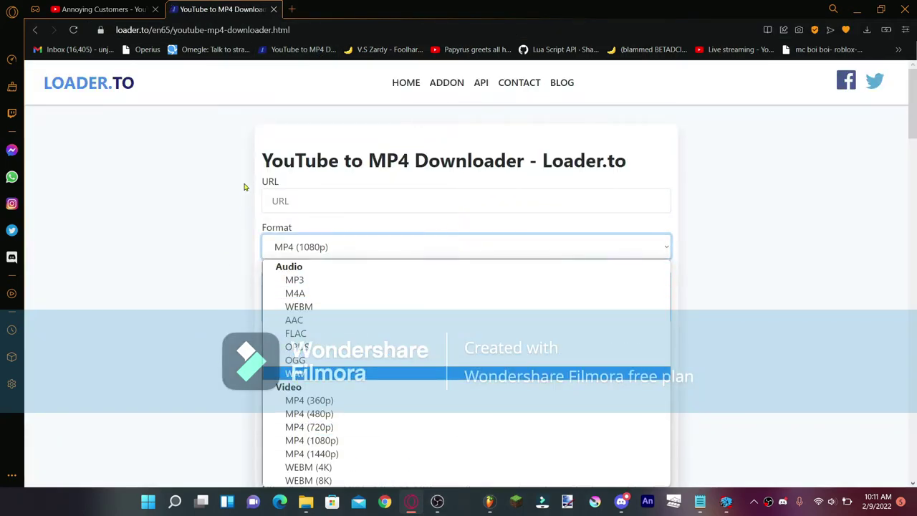
left_click(266, 190)
left_click(332, 202)
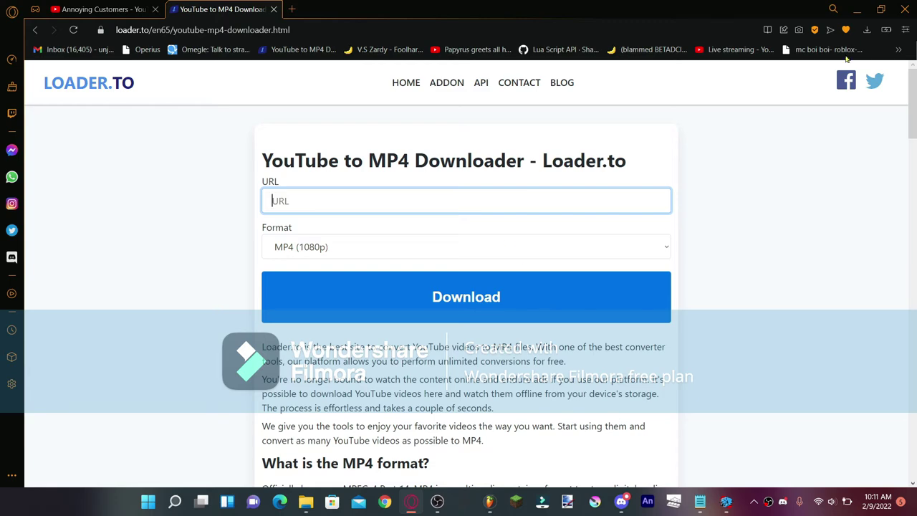
left_click(856, 9)
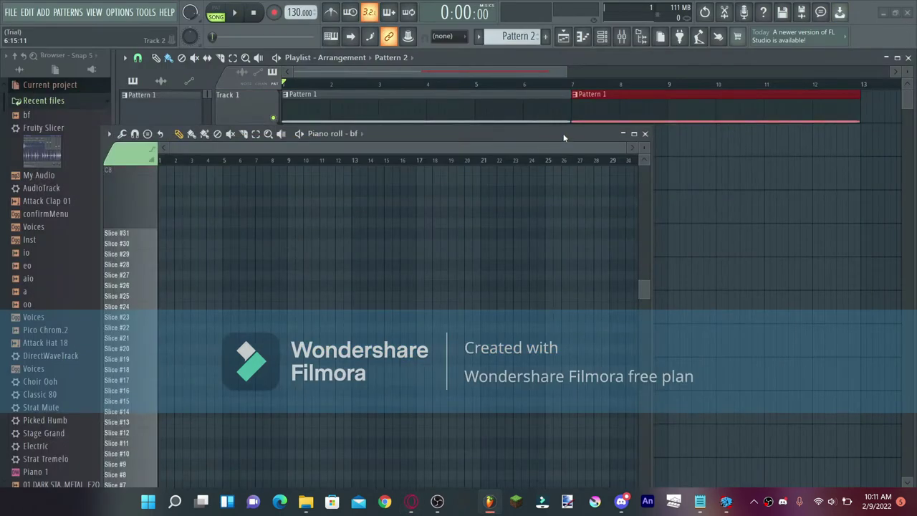
left_click_drag(564, 138, 662, 63)
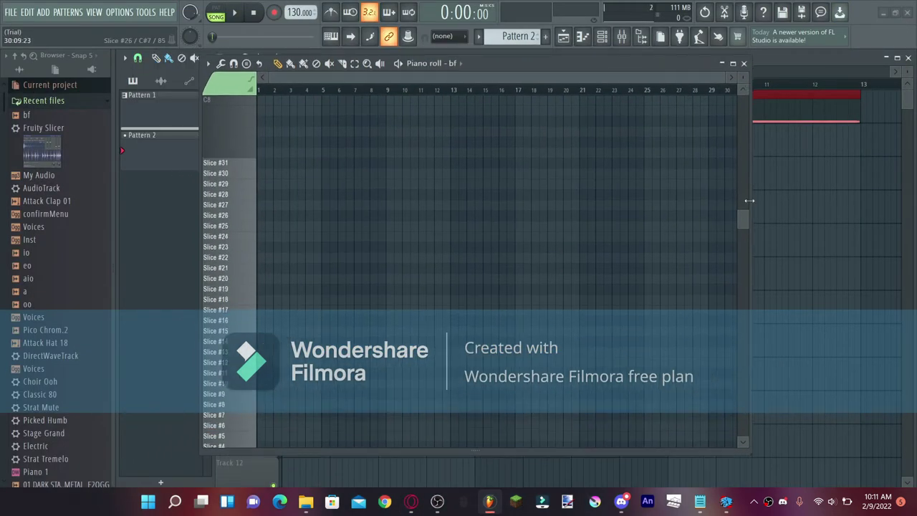
- Show the 808 Kick channel in the piano roll, add a short C6 note at the start of bar 1, and enable pattern playback mode
left_click_drag(742, 222, 743, 242)
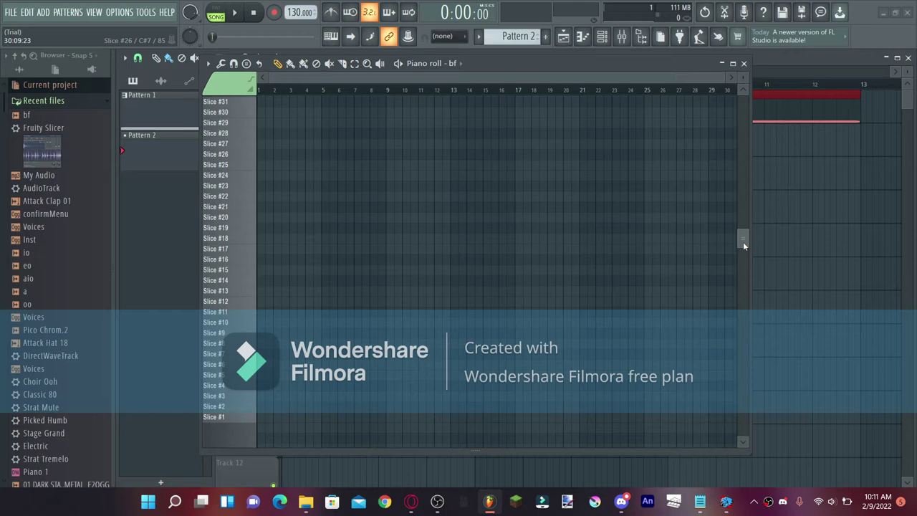
left_click(445, 64)
left_click(484, 88)
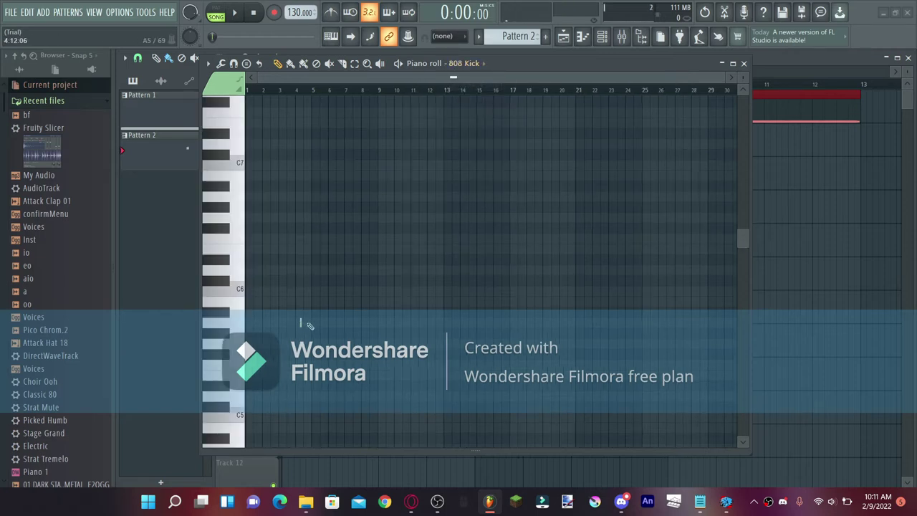
left_click(251, 289)
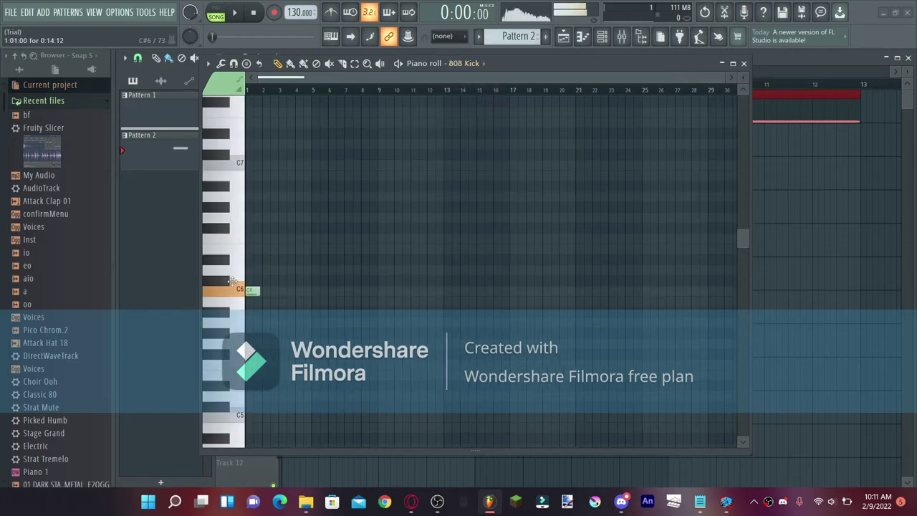
left_click_drag(723, 80, 499, 95)
left_click_drag(420, 292, 299, 289)
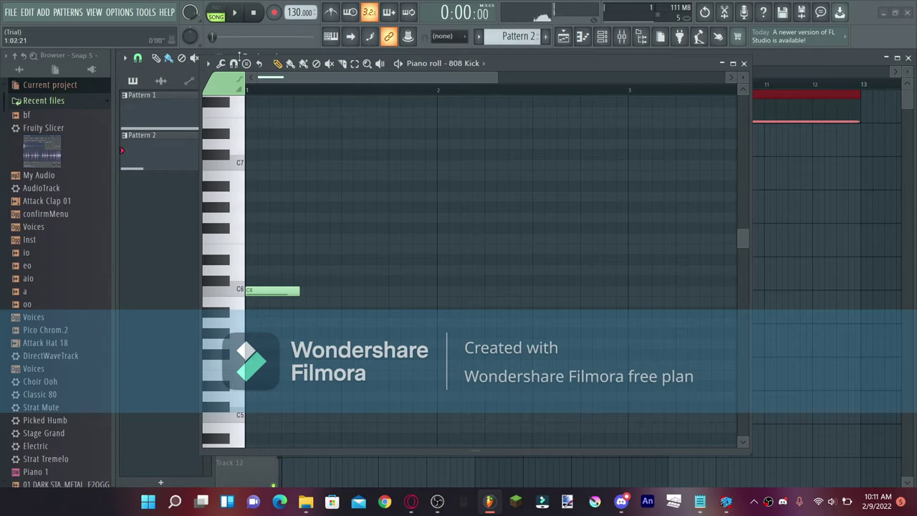
left_click(216, 12)
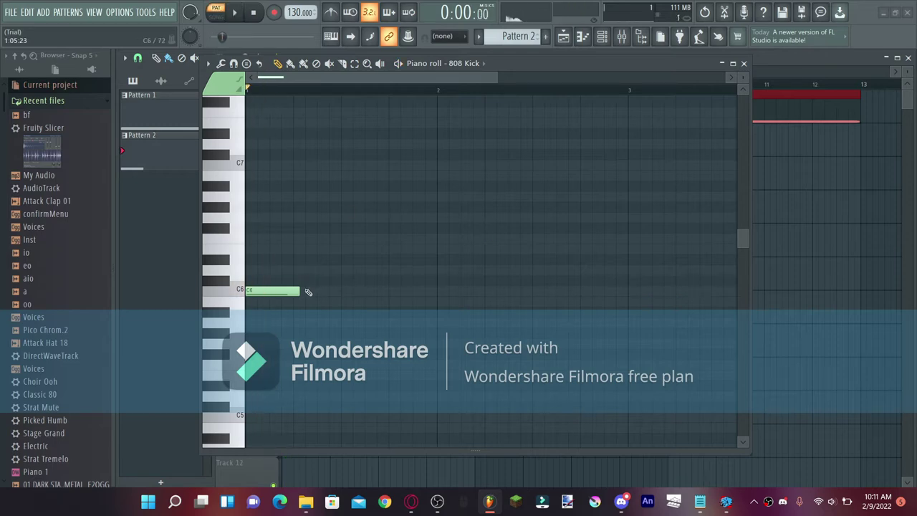
left_click_drag(301, 293, 267, 290)
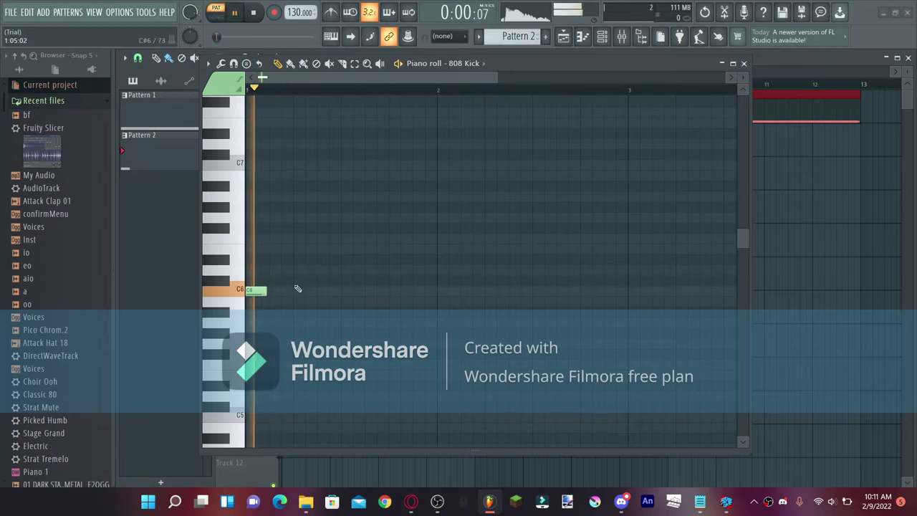
- Add short kick notes on B5, C6, C#6 and D6 through bar 1 and early bar 2, and play the pattern
left_click(276, 280)
left_click(301, 291)
left_click(307, 270)
left_click(347, 280)
left_click(359, 301)
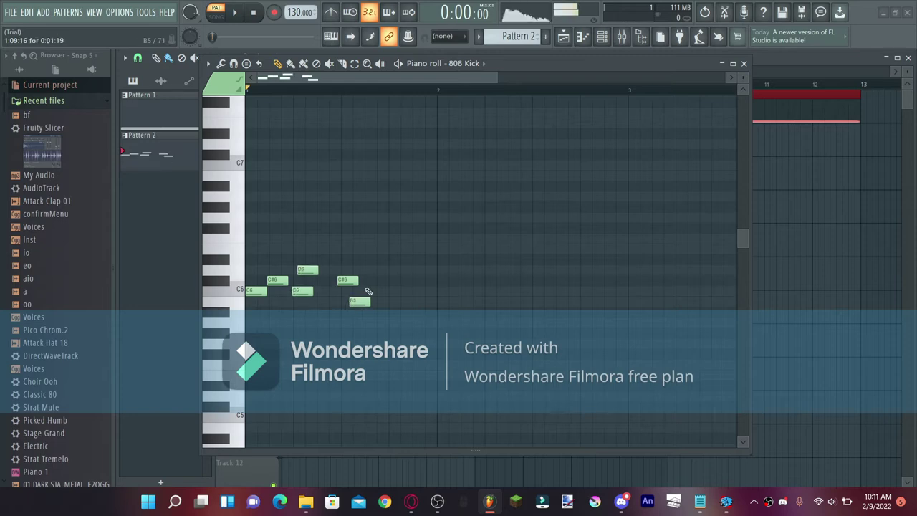
left_click(444, 270)
left_click(472, 291)
key("space")
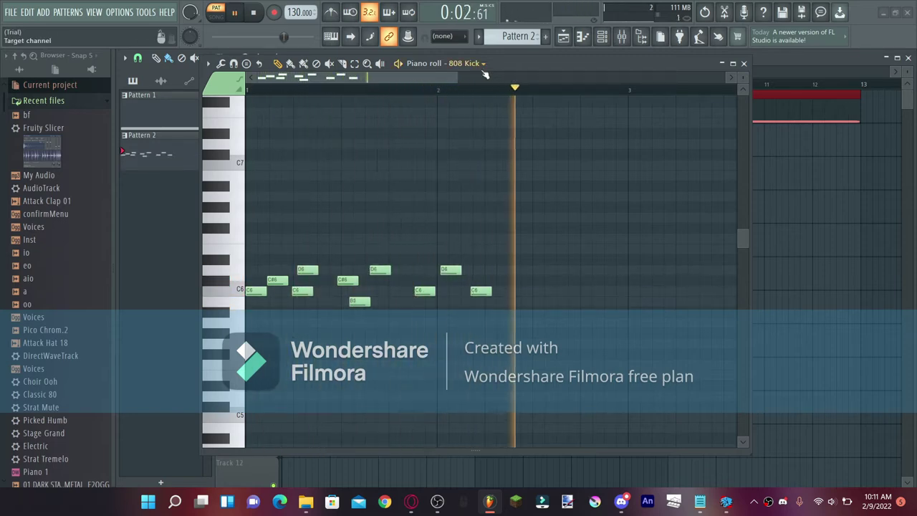
key("space")
- Continue the kick melody with spaced C#6 notes from the middle of bar 2 into bar 3
left_click(573, 280)
left_click(629, 280)
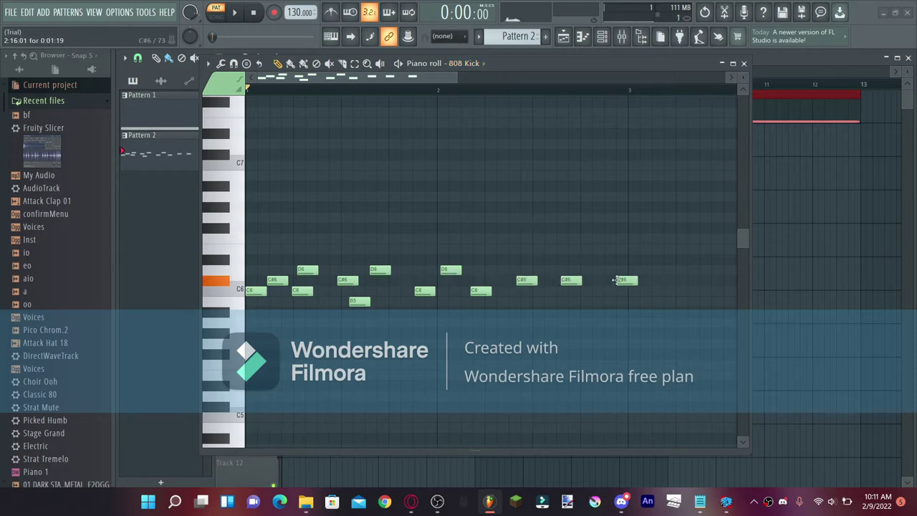
left_click(686, 280)
- Add kick notes C#6, D6, C6 and E6 in the second half of bar 3, and C#6, F6 and D6 in early bar 4
left_click_drag(421, 80, 486, 80)
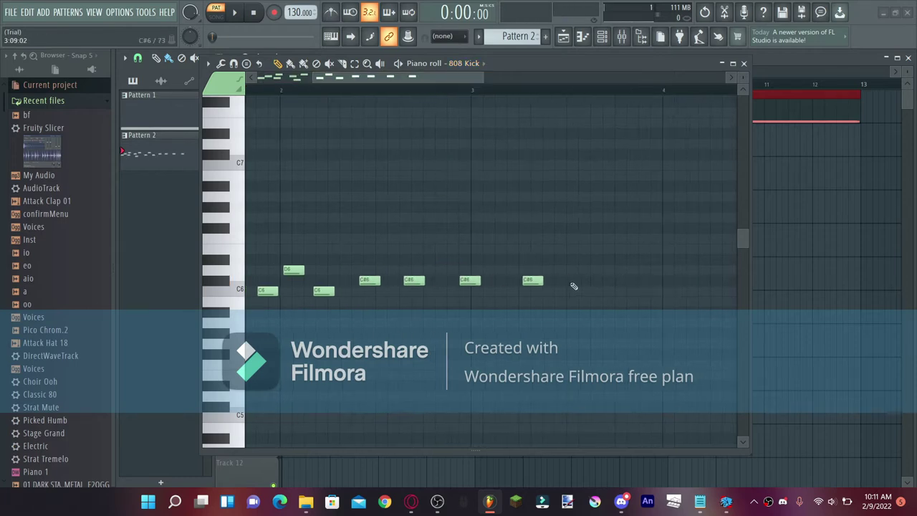
left_click(578, 280)
left_click(594, 270)
left_click(620, 290)
left_click(642, 248)
left_click(665, 280)
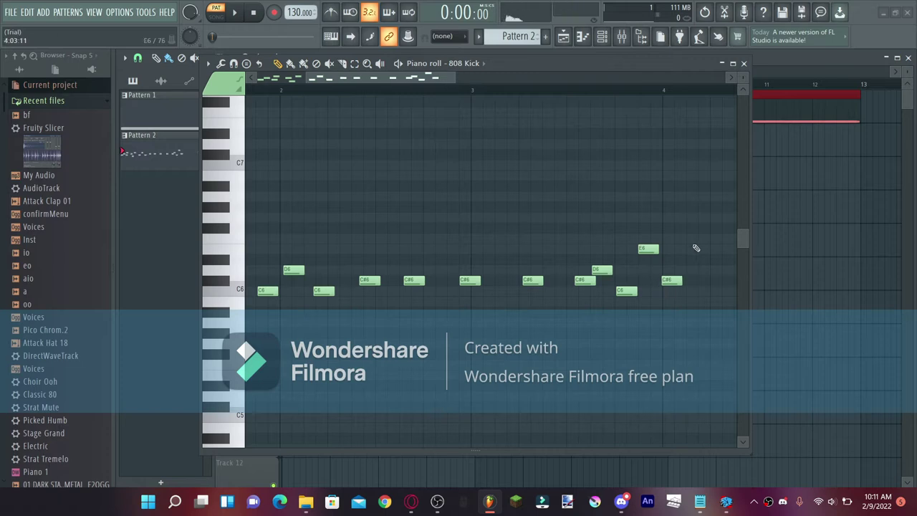
left_click(700, 237)
left_click(717, 270)
- Complete bar 4 of the kick melody with E6, D#6 and G6 notes, ending on F#6 at bar 5
left_click_drag(361, 83, 426, 82)
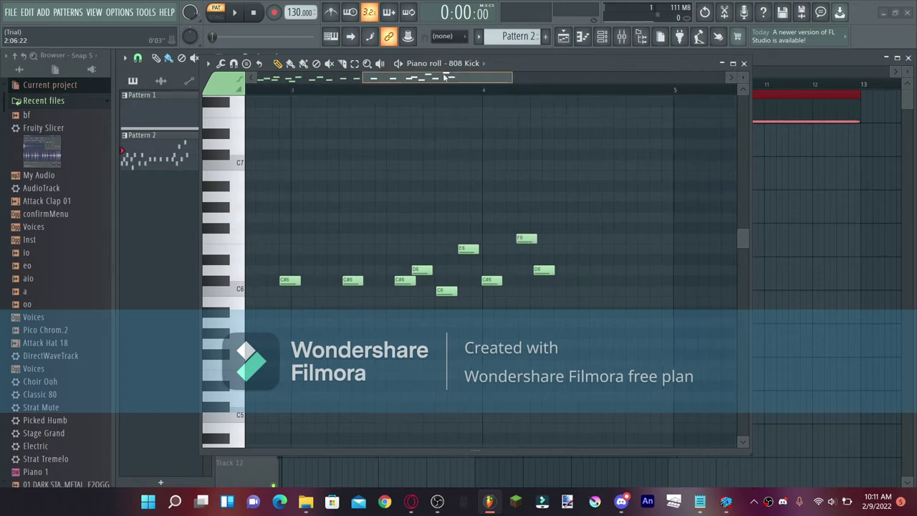
left_click(506, 248)
left_click(578, 248)
left_click(570, 258)
left_click(574, 217)
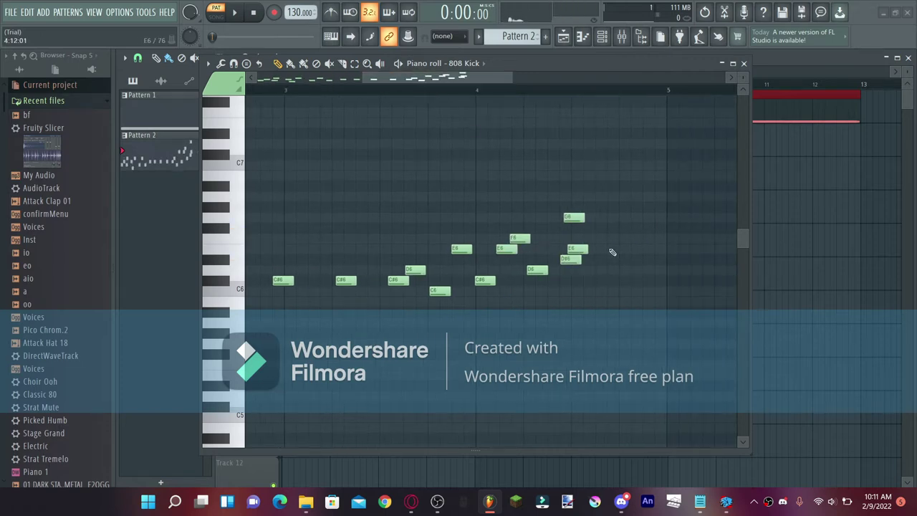
- Play Pattern 2 to hear the 808 Kick melody through bar 4, and stop playback
key("space")
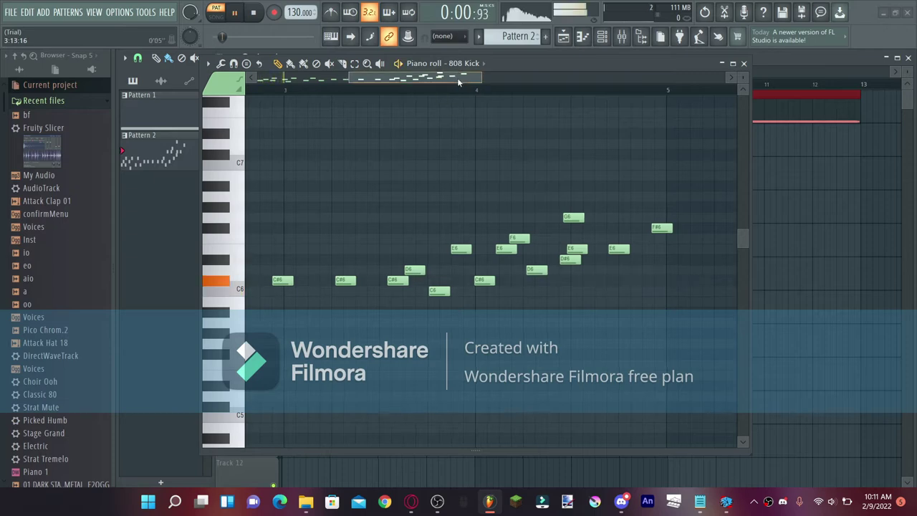
left_click_drag(367, 79, 500, 80)
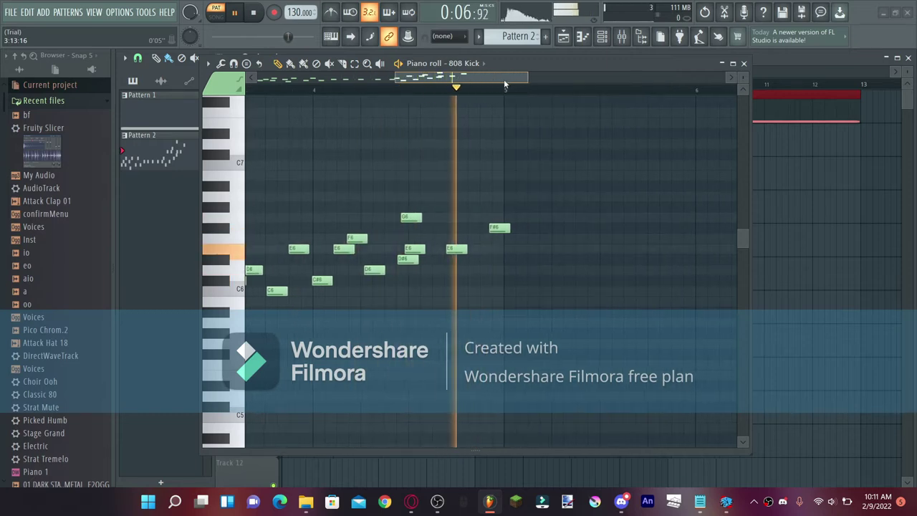
key("space")
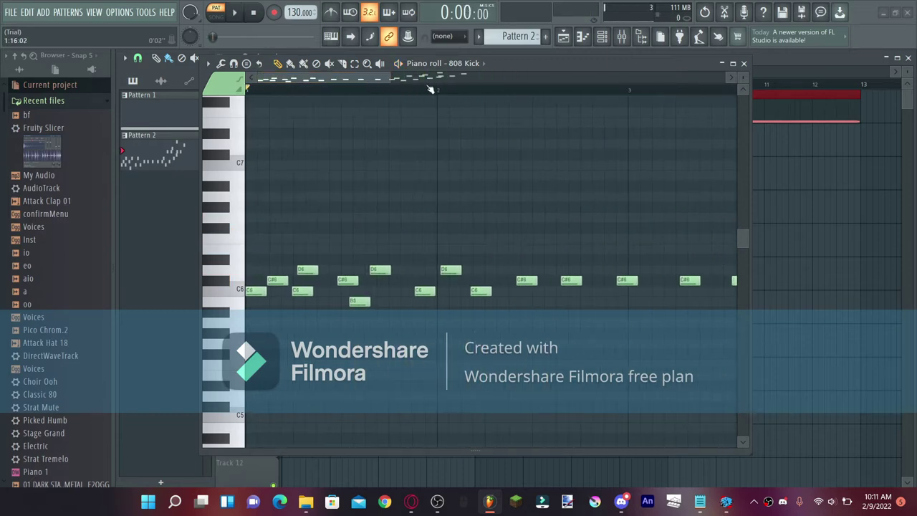
- Show the bf channel and place Slice #13, #14, #15 and #13 notes over the ghost notes in the first half of bar 1
left_click(464, 63)
left_click(463, 127)
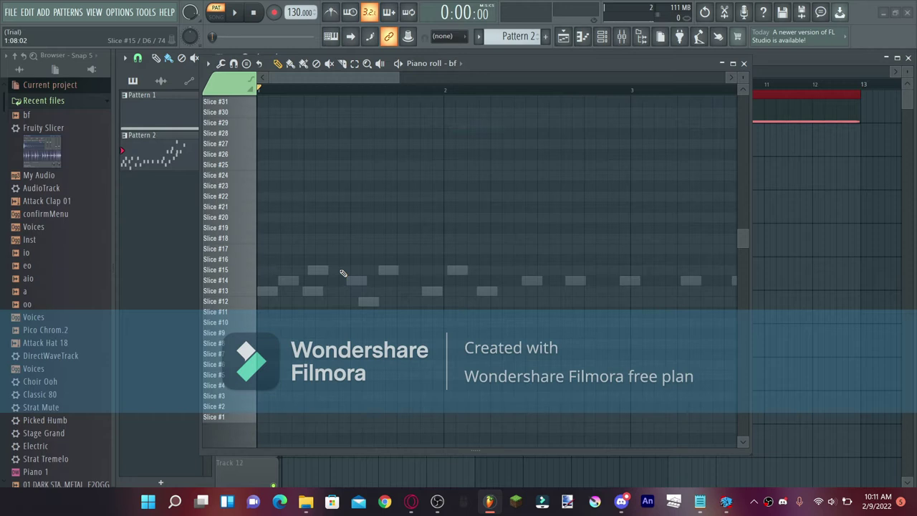
left_click(265, 291)
left_click(262, 291)
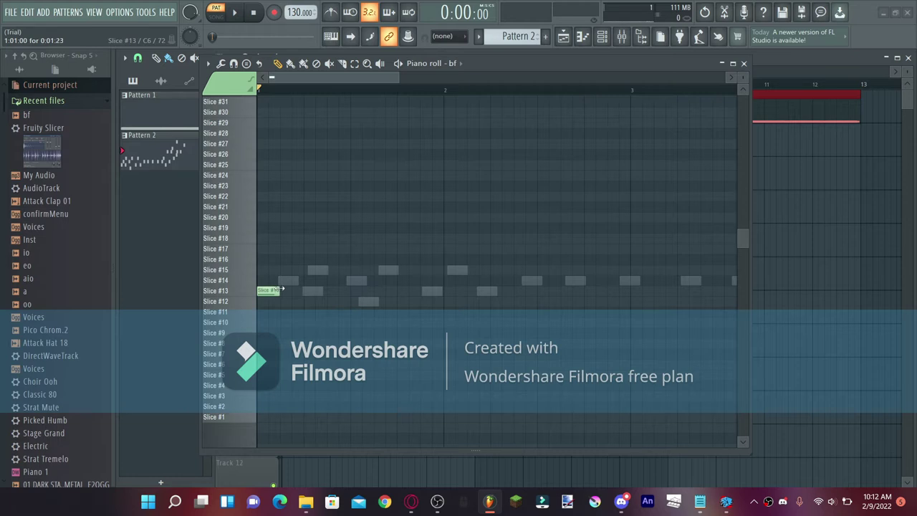
left_click(283, 280)
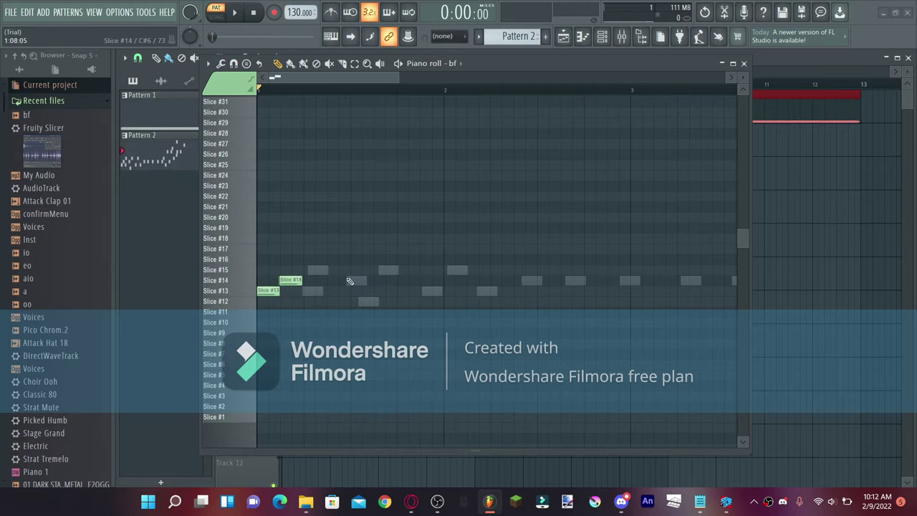
left_click(286, 283)
left_click(310, 271)
left_click(302, 289)
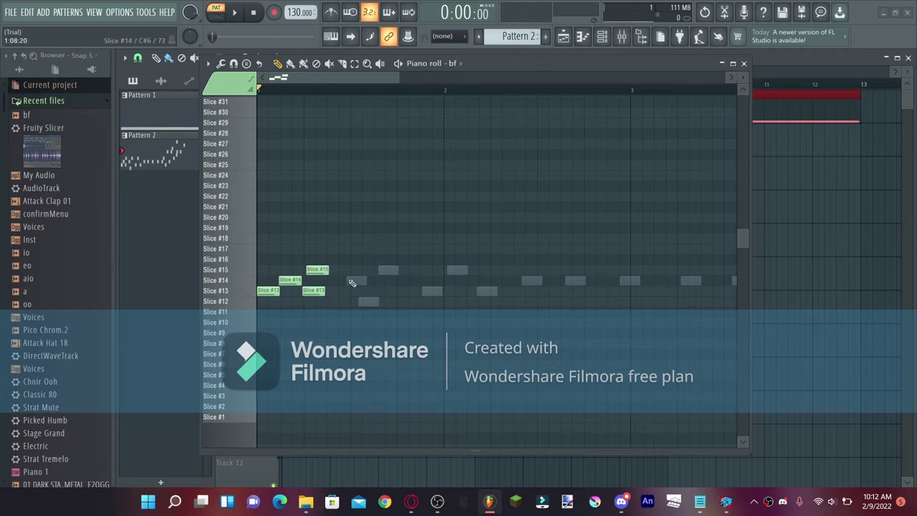
- Place bf notes on Slice #14, #12, #15 and #13 over the remaining bar 1 ghost notes, and Slice #15 and #13 in early bar 2
left_click(351, 281)
left_click(359, 279)
left_click(379, 271)
left_click(360, 301)
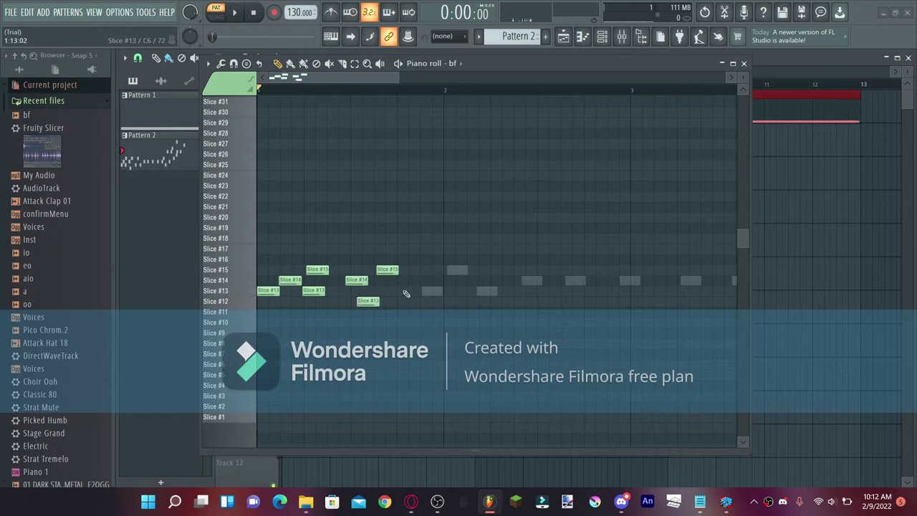
left_click(434, 292)
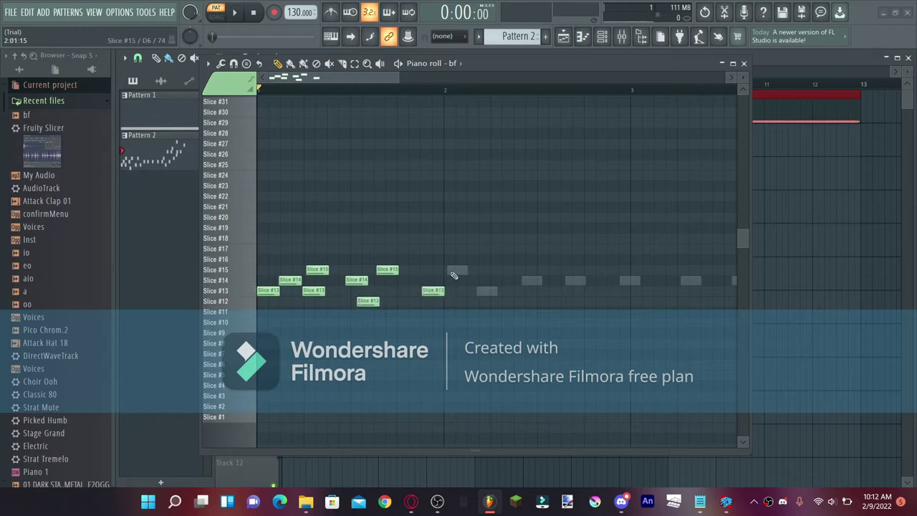
left_click(453, 270)
left_click(486, 291)
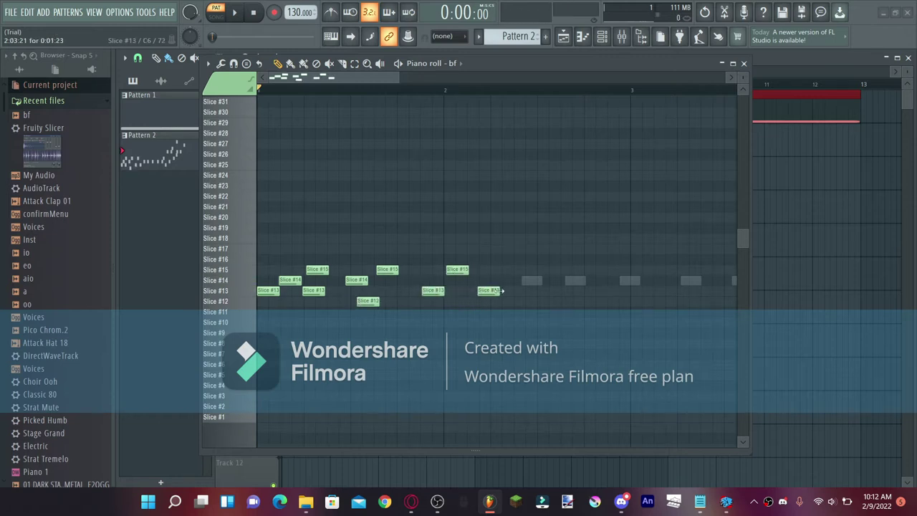
- Place four Slice #14 notes over the ghost notes from mid bar 2 into bar 3
left_click(526, 280)
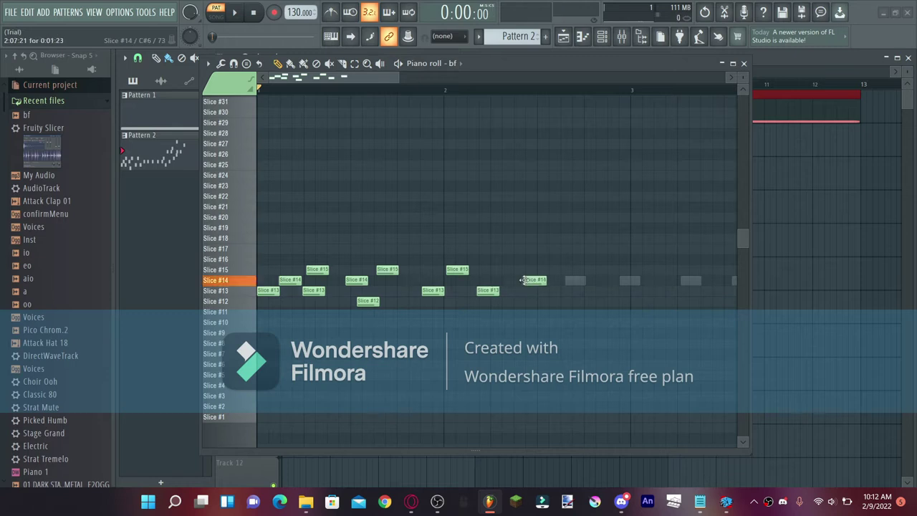
left_click(572, 282)
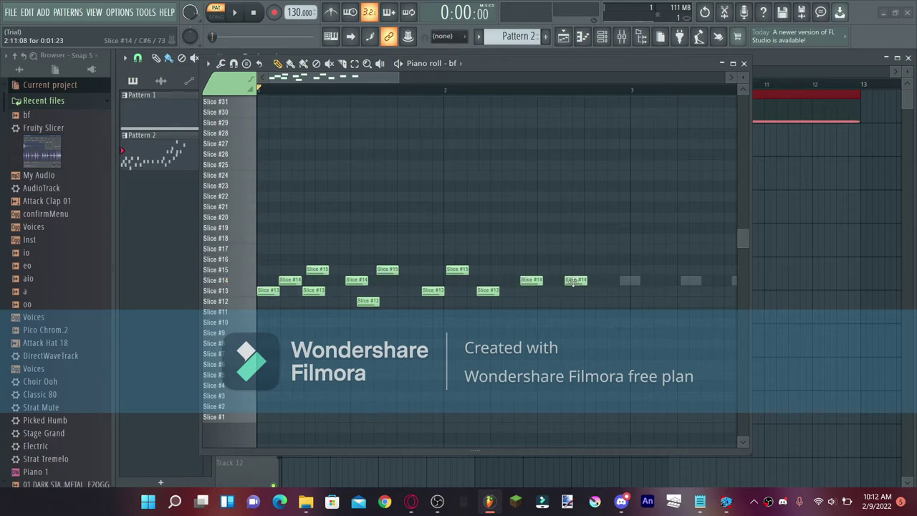
left_click(623, 282)
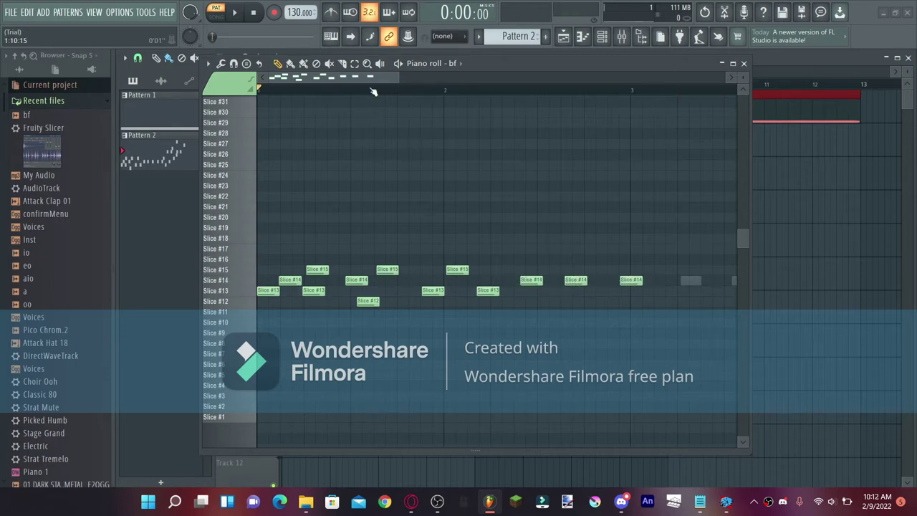
left_click_drag(372, 83, 430, 79)
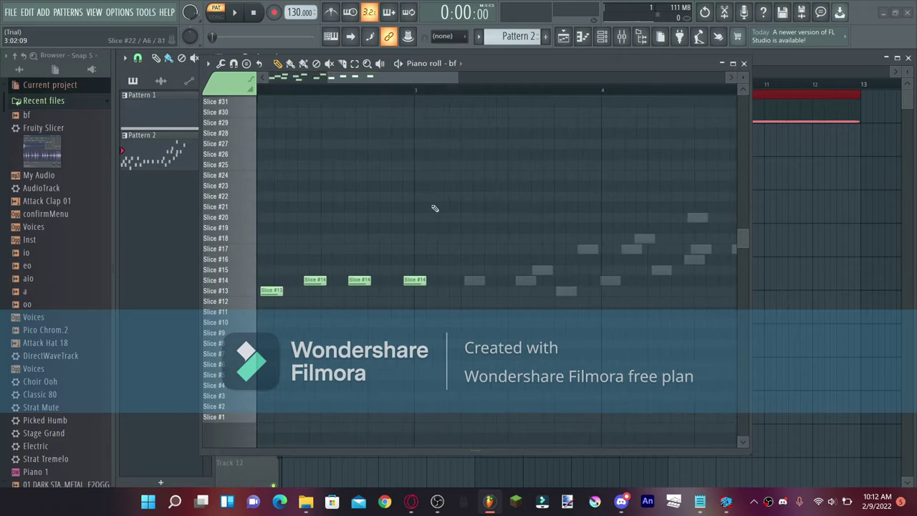
left_click(466, 281)
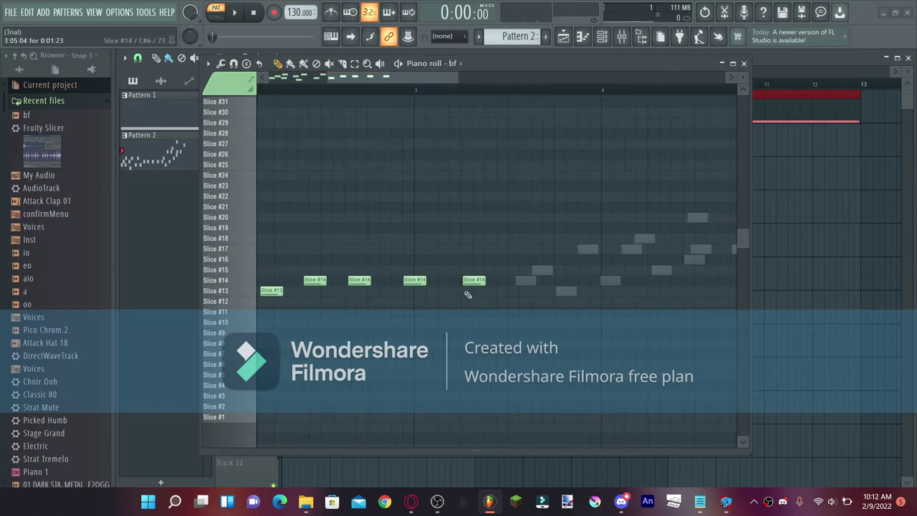
- Trace the second half of bar 3 with bf notes on Slice #14, #15, #13 and #17
left_click(519, 282)
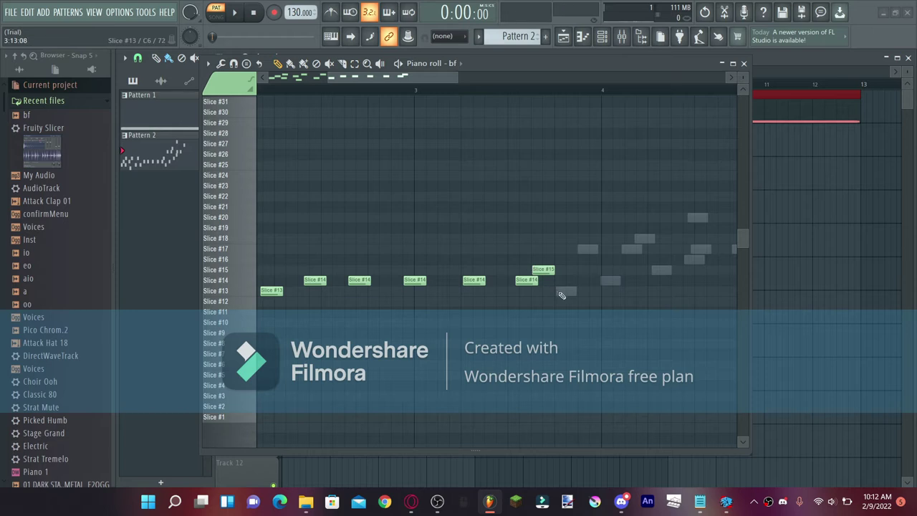
left_click(561, 292)
left_click_drag(440, 79, 464, 72)
left_click(491, 249)
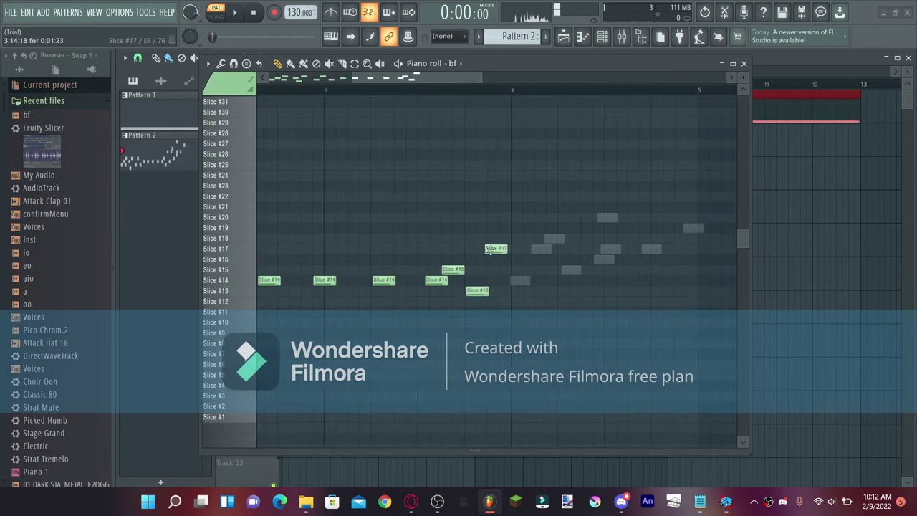
- Trace the bar 4 ghost notes with bf notes on Slice #14, #17, #18, #15, #16, #17, #20 and #17, ending on Slice #19
left_click(512, 281)
left_click(533, 250)
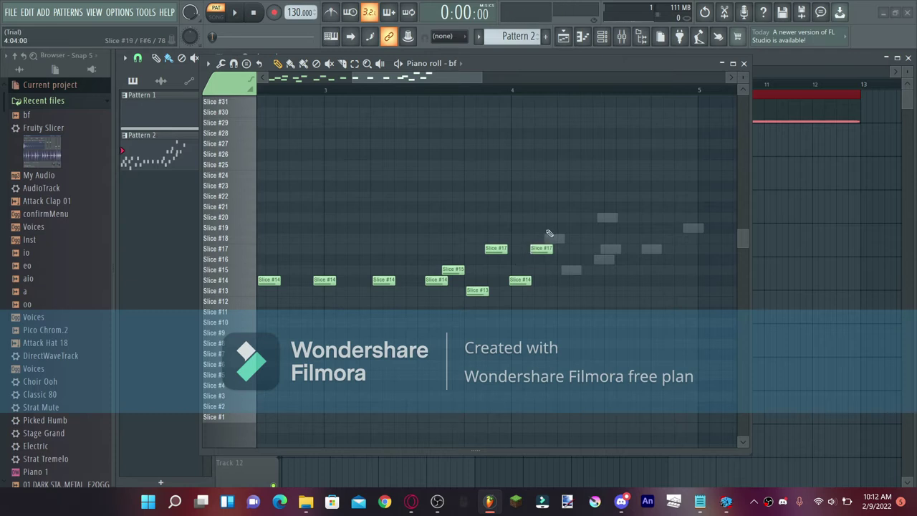
left_click(547, 239)
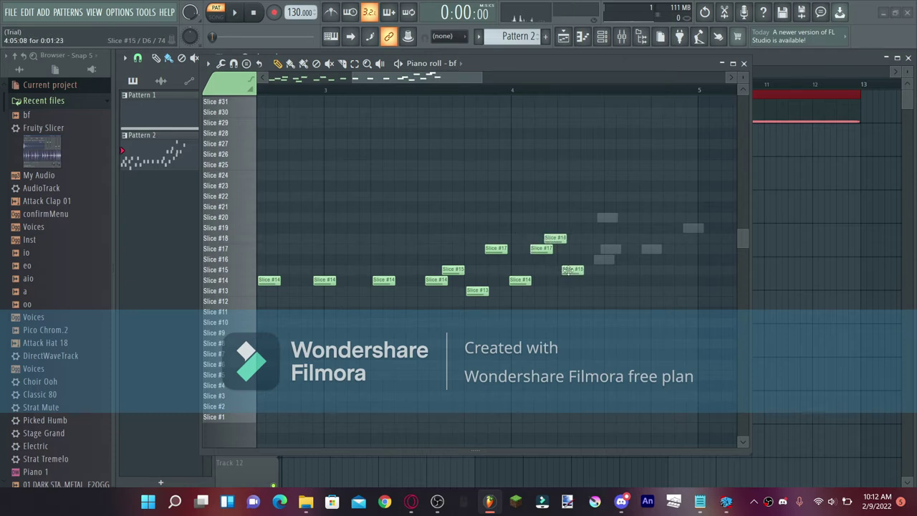
scroll(487, 143, "right", 3)
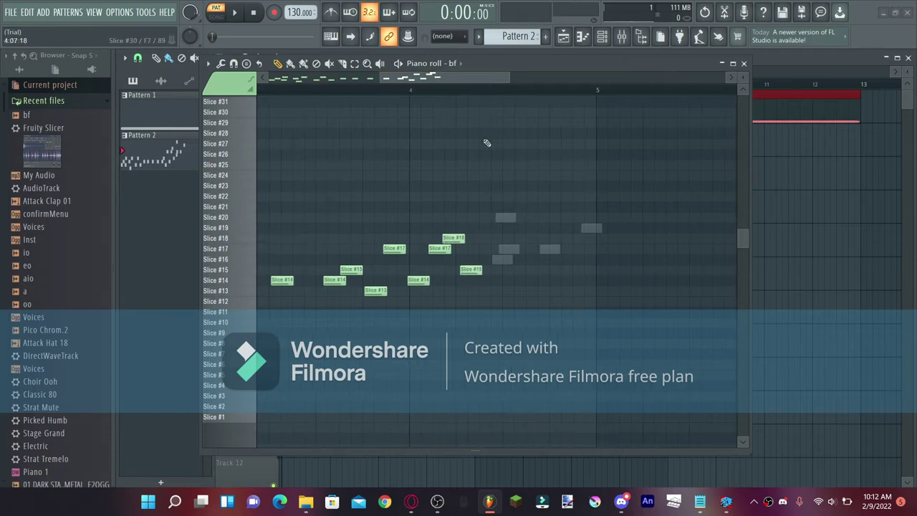
left_click(497, 259)
left_click(501, 248)
left_click(501, 217)
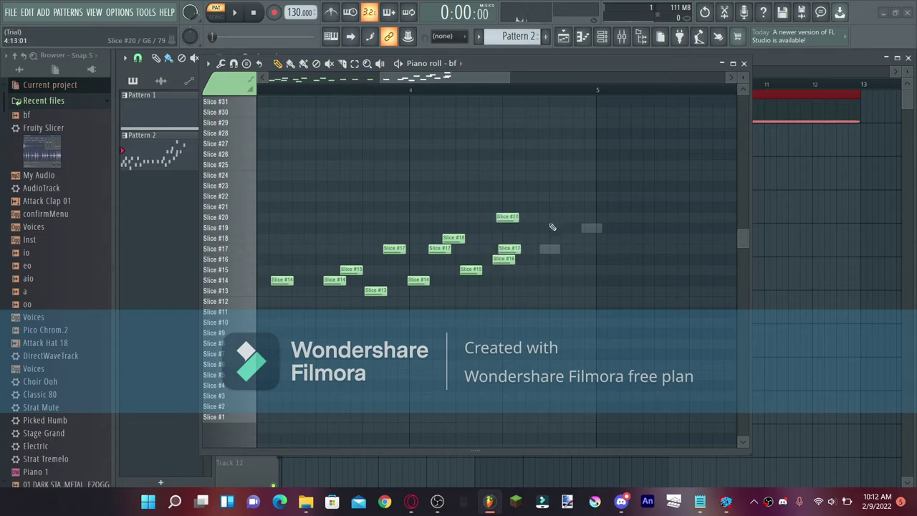
left_click(543, 249)
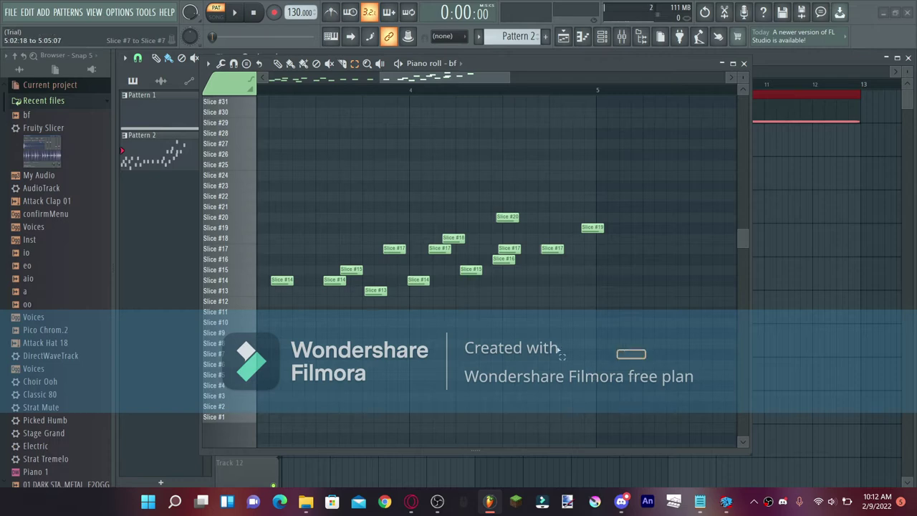
- Select all the bf notes and move them after the ghost notes, starting in bar 5 and six slices higher
key("ctrl+a")
scroll(565, 331, "left", 3)
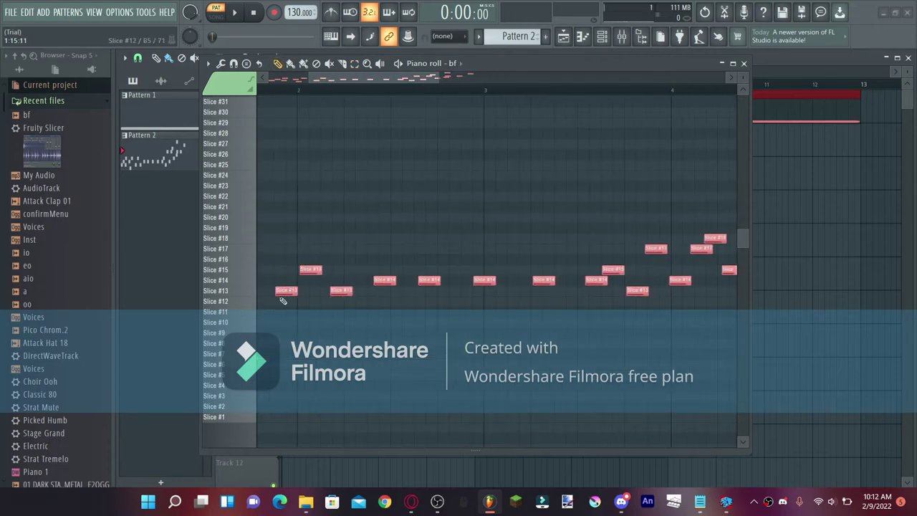
left_click_drag(285, 290, 693, 226)
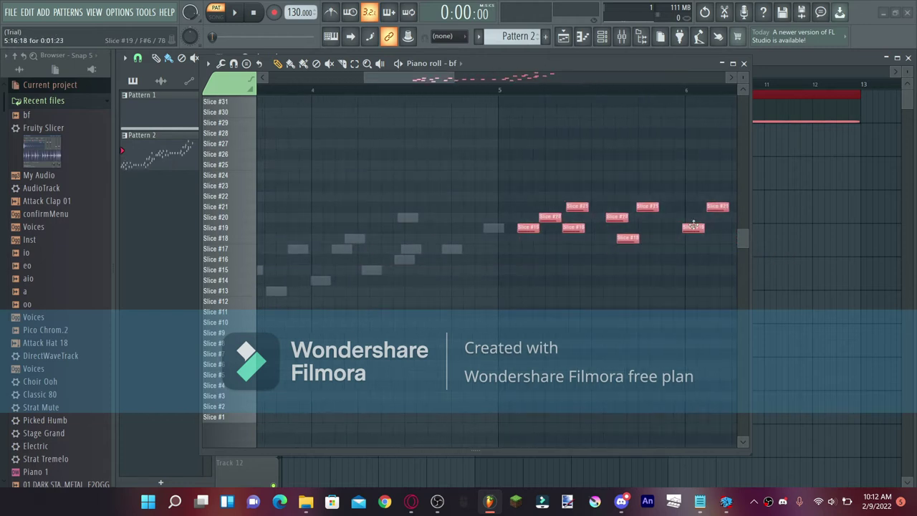
- Play Pattern 2 through to bar 9 to hear the moved bf notes
left_click_drag(667, 67, 670, 95)
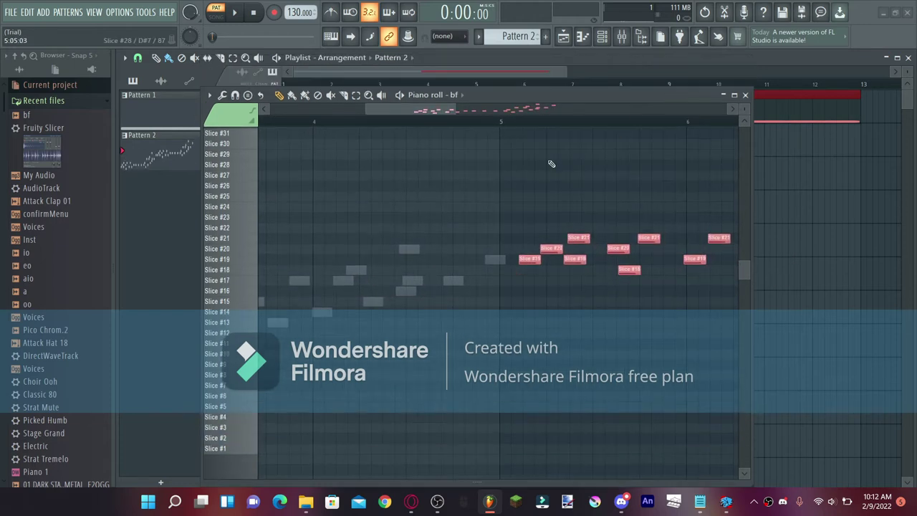
scroll(551, 164, "down", 3)
key("space")
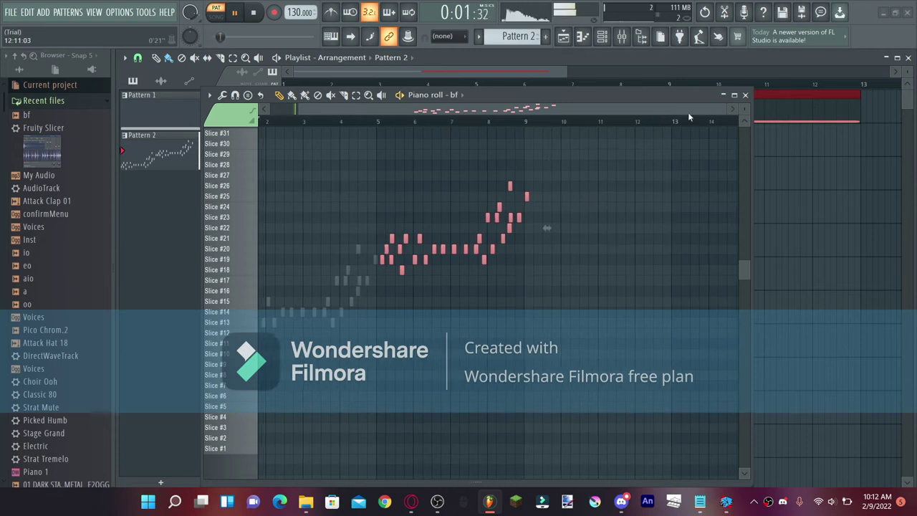
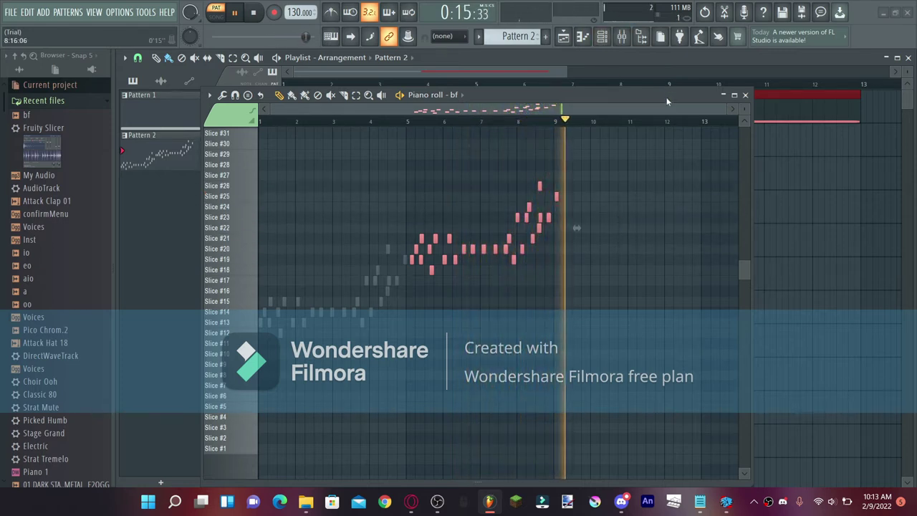
key("space")
- Place Pattern 2 on Track 2 of the playlist from bar 1, switch to song mode and close the bf piano roll
left_click_drag(655, 92, 598, 277)
left_click_drag(161, 150, 282, 143)
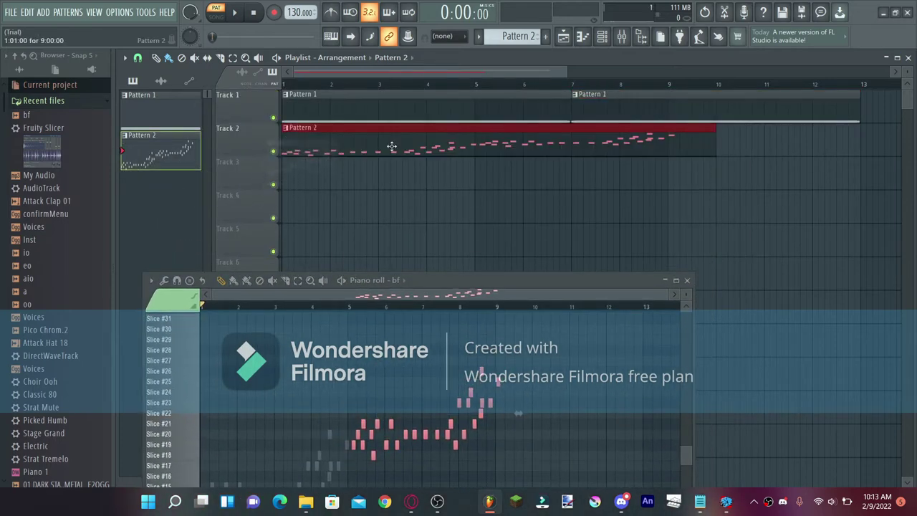
left_click(679, 85)
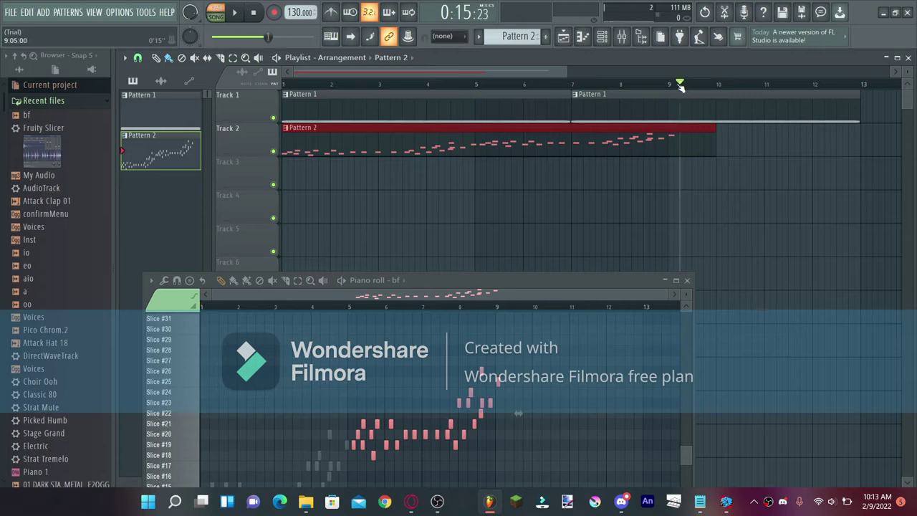
left_click(817, 85)
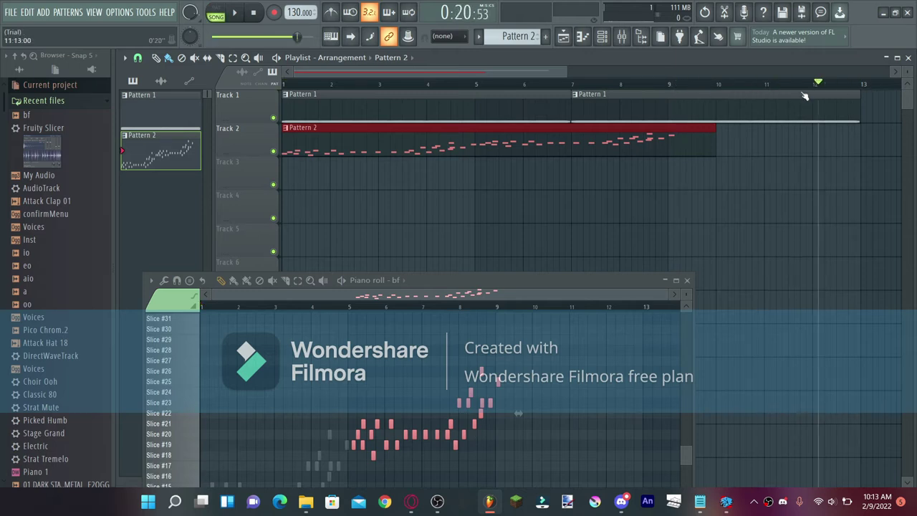
left_click(253, 12)
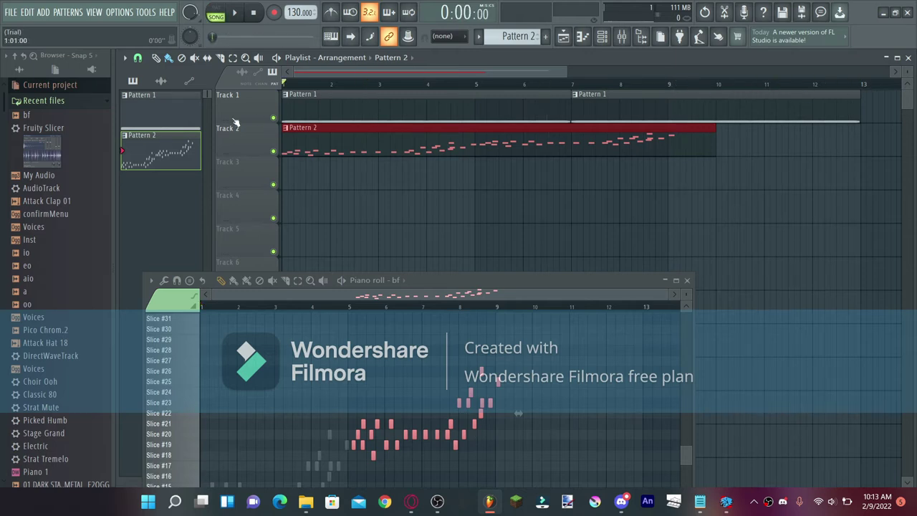
left_click(687, 280)
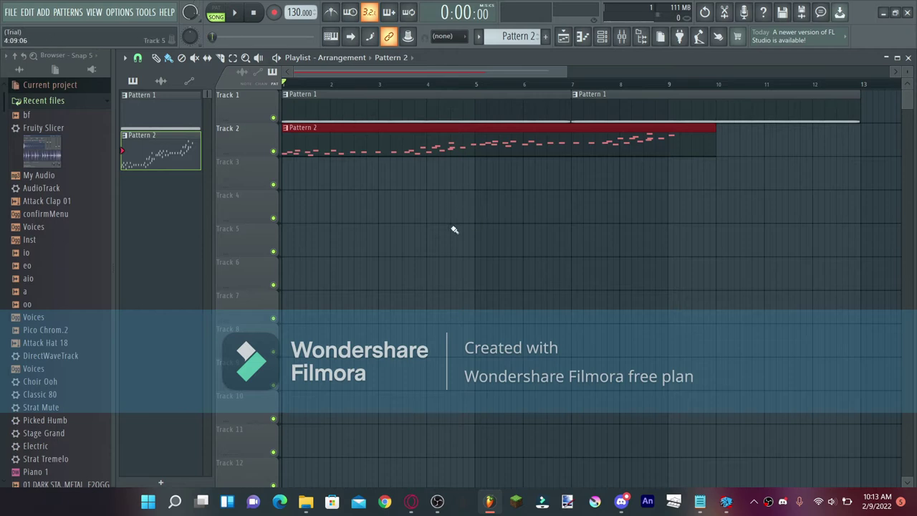
- Play the song from bar 1 to past bar 9 to hear Pattern 1 and Pattern 2 together
left_click_drag(454, 230, 573, 250)
key("space")
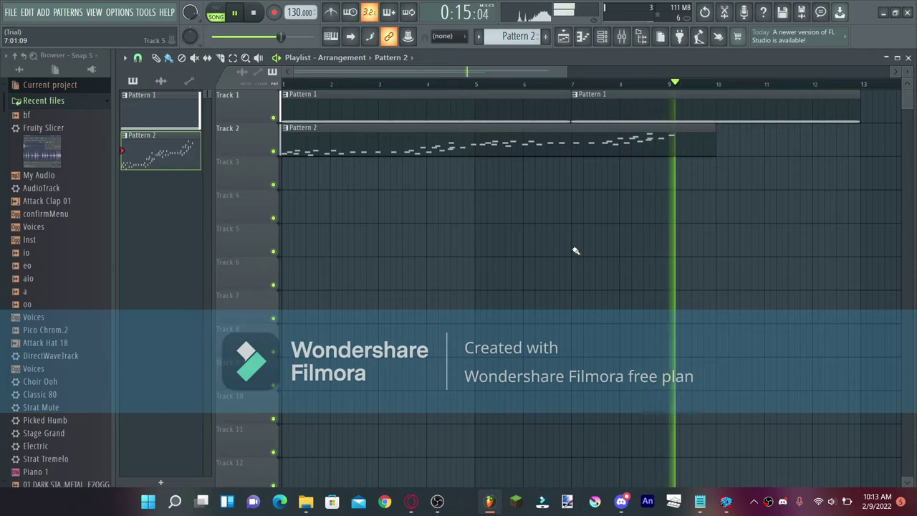
key("space")
- In File Explorer, create a folder named oneman in PsychEngine's mods/songs folder and return to FL Studio
left_click(307, 501)
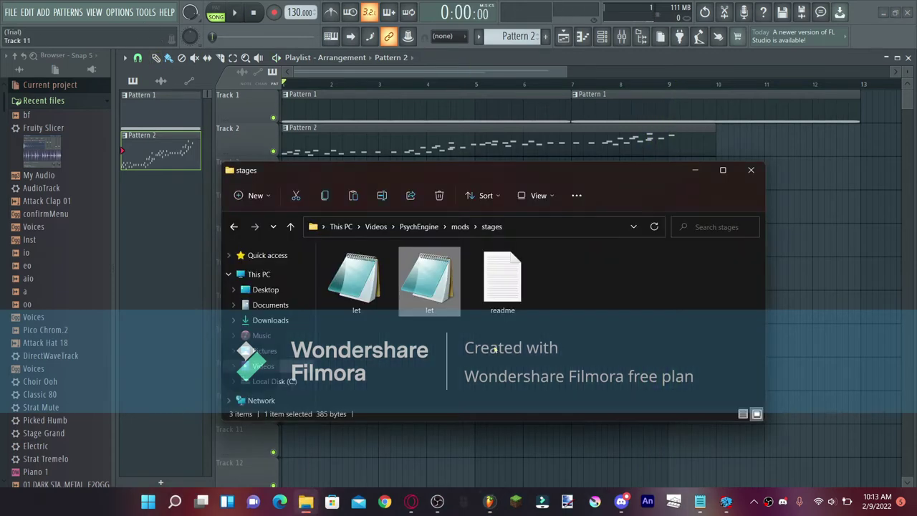
left_click(458, 227)
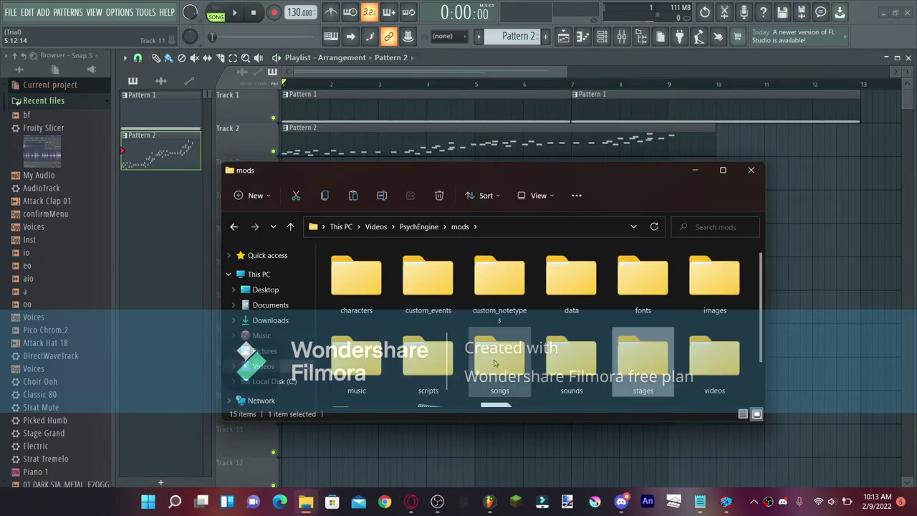
double_click(480, 344)
right_click(480, 335)
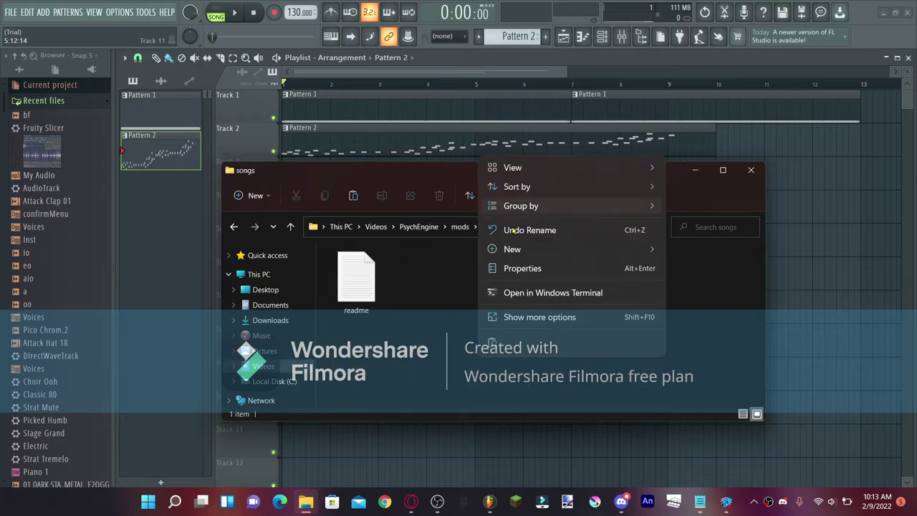
mouse_move(528, 248)
left_click(698, 31)
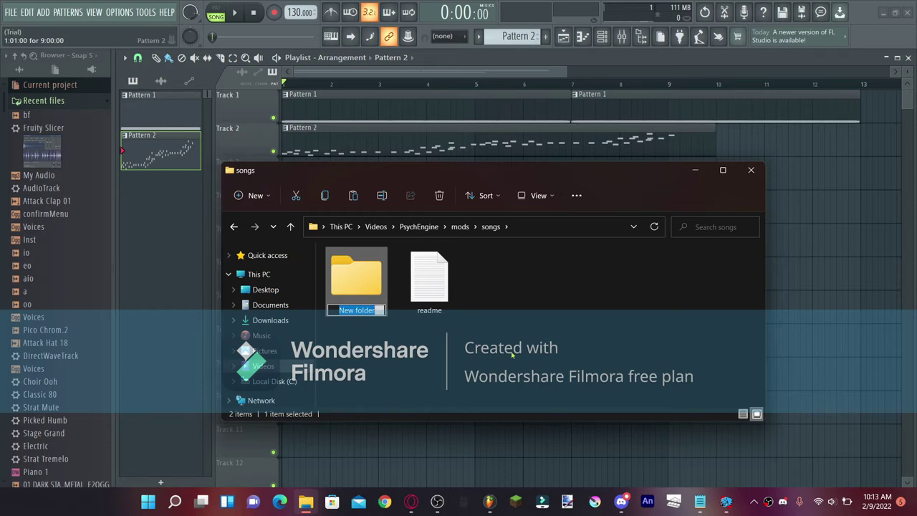
type("oneman")
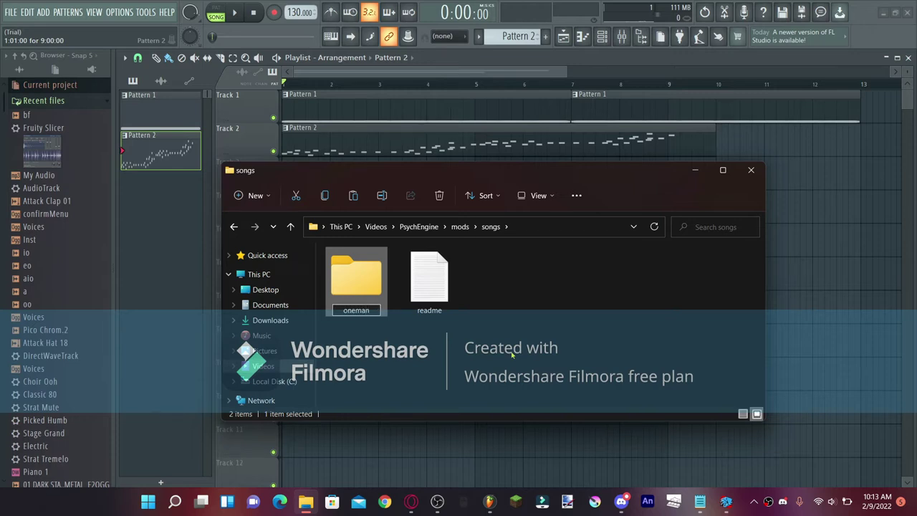
key("Return")
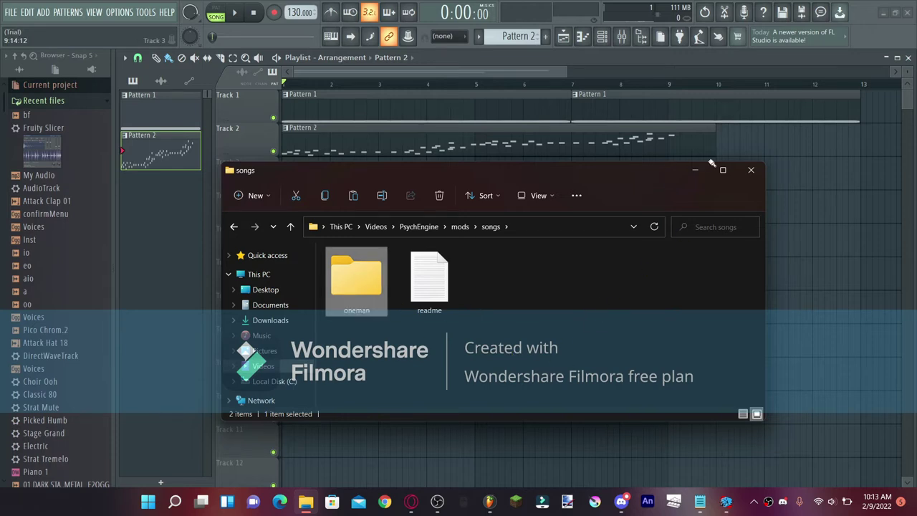
left_click(489, 501)
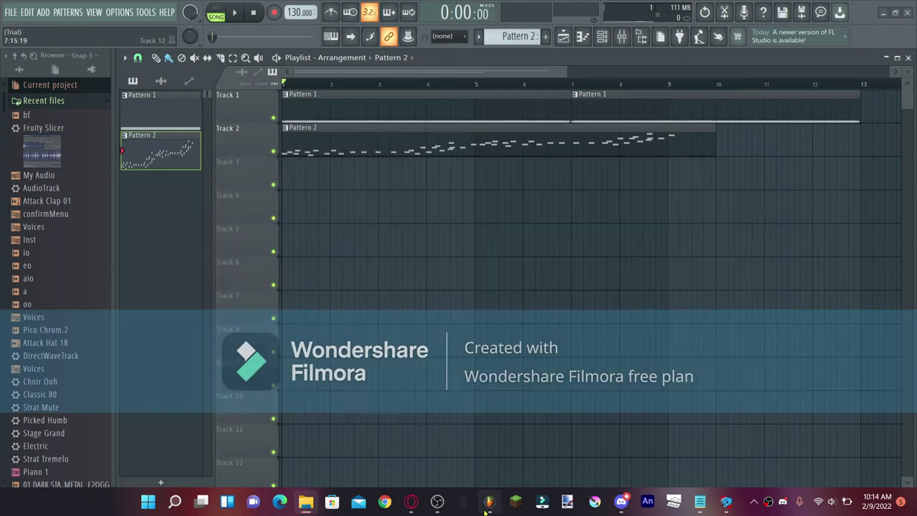
left_click(11, 12)
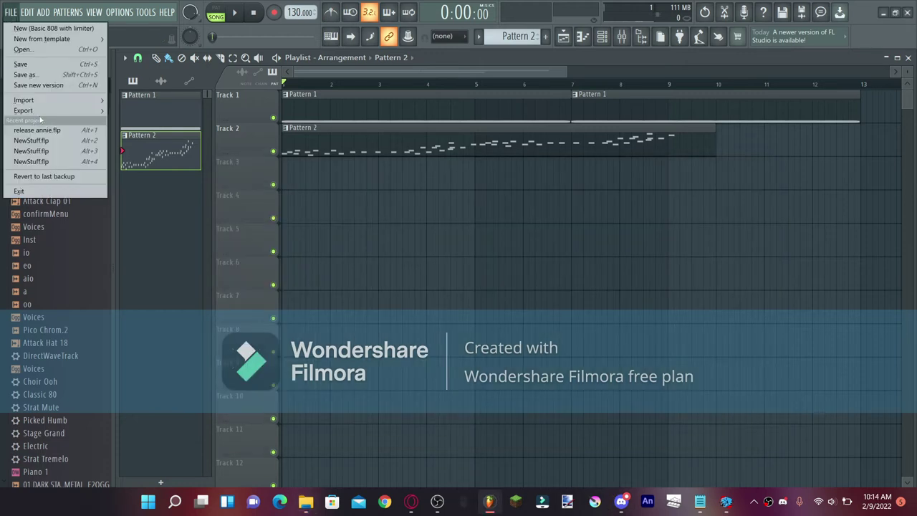
mouse_move(43, 110)
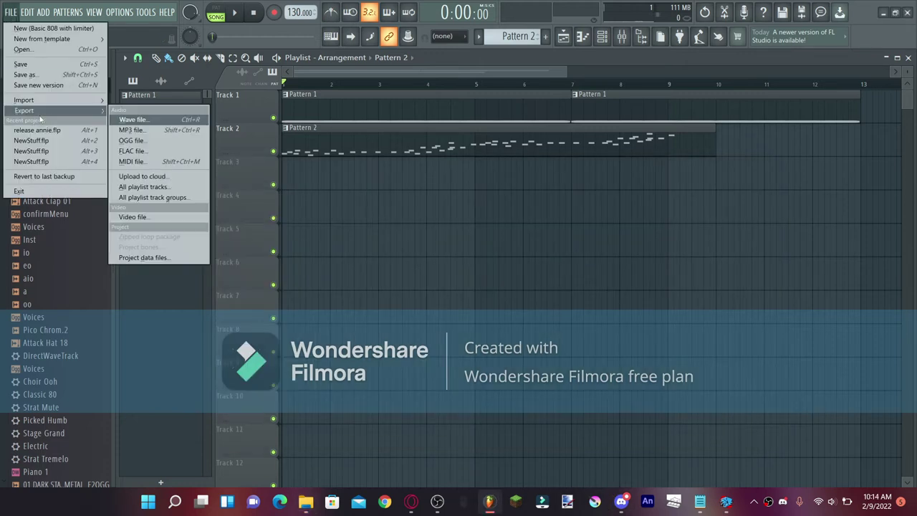
left_click(152, 141)
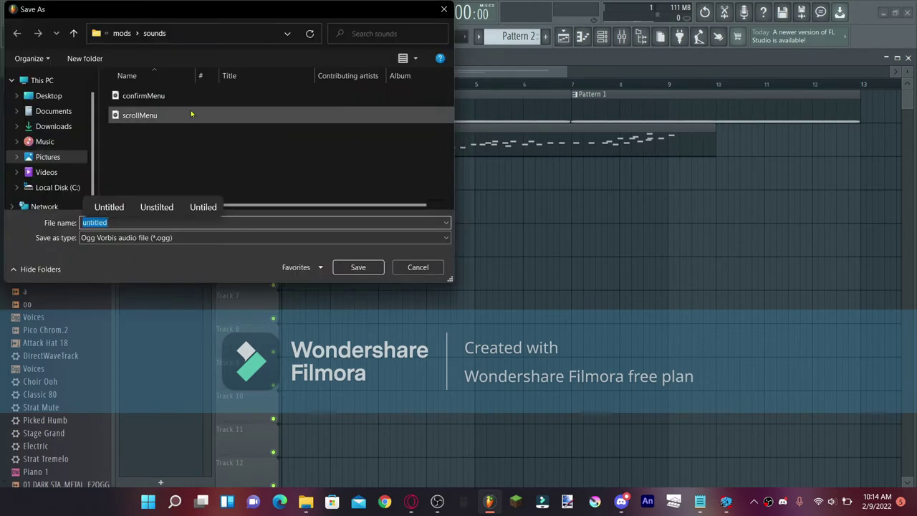
left_click(440, 10)
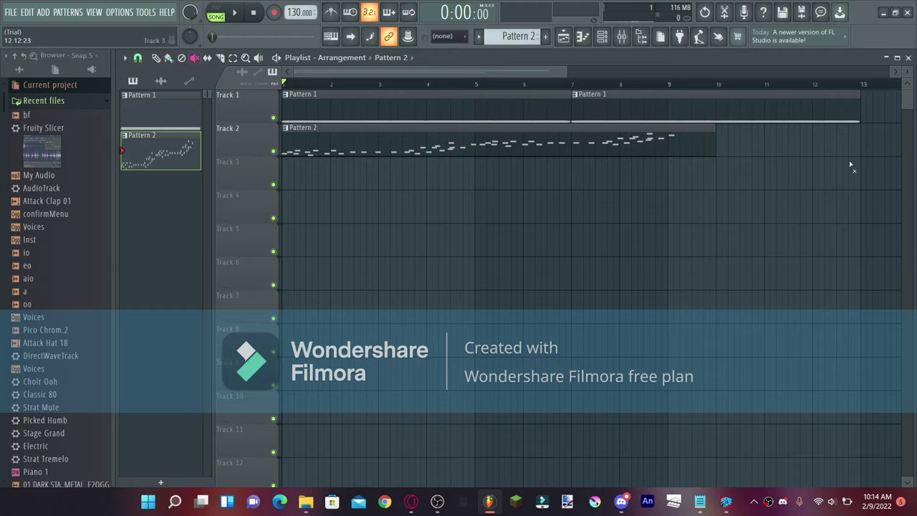
- Mute both Pattern 1 clips on Track 1 and start exporting the song as an OGG file
left_click_drag(869, 115, 383, 110)
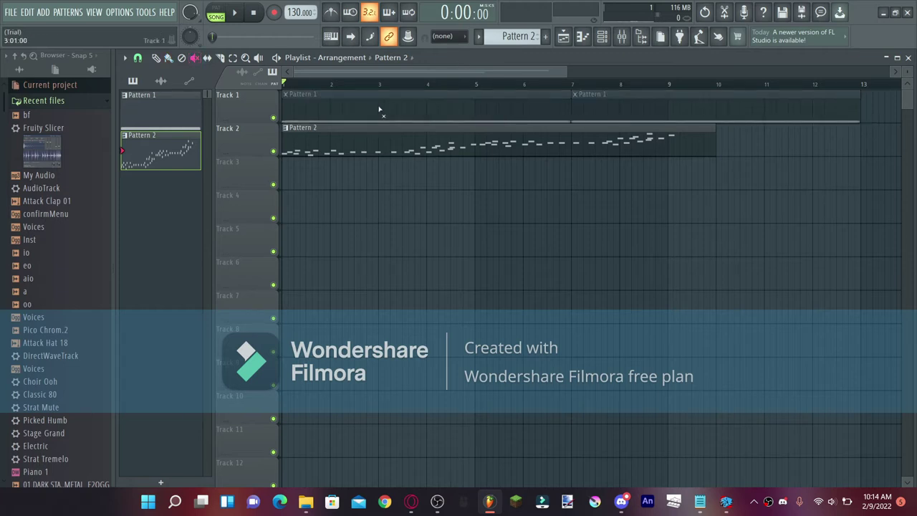
left_click(10, 13)
mouse_move(25, 108)
left_click(136, 140)
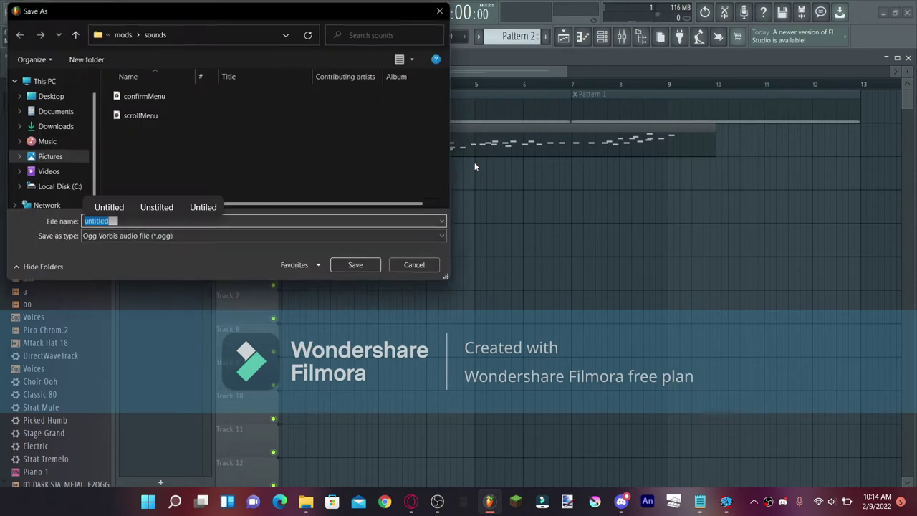
- Browse to PsychEngine's assets/songs/blammed folder and take the existing Voices file's name for the export
left_click(49, 172)
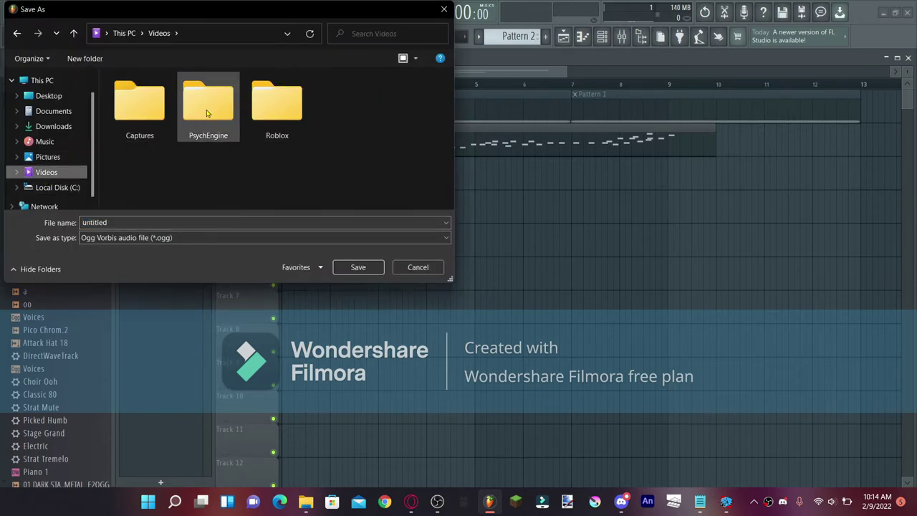
double_click(207, 114)
double_click(126, 104)
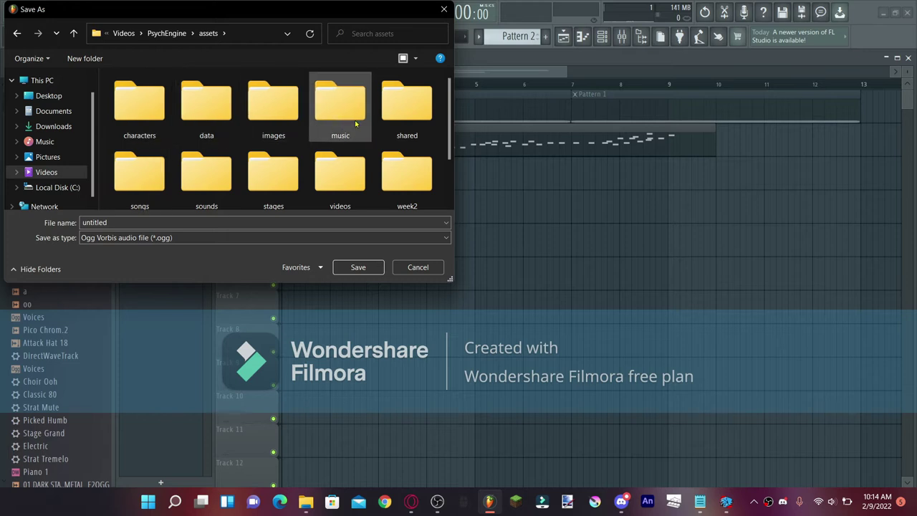
scroll(322, 158, "down", 1)
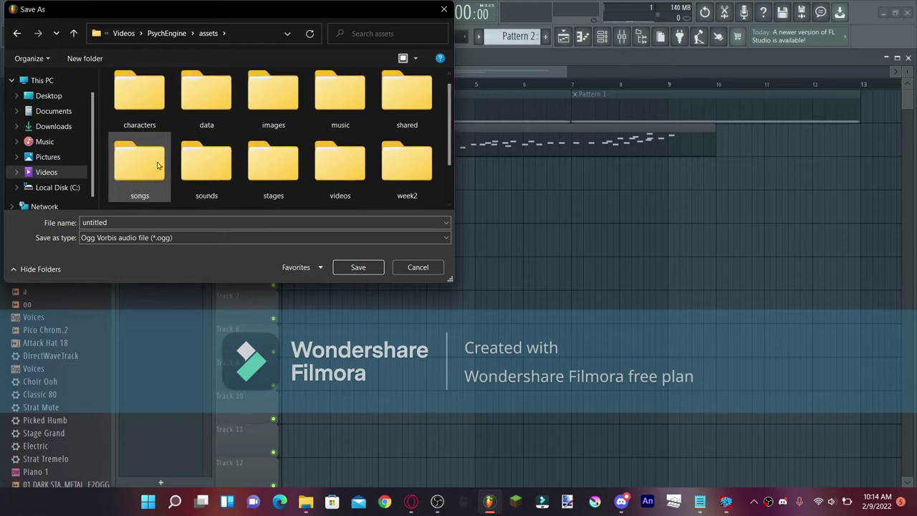
double_click(139, 185)
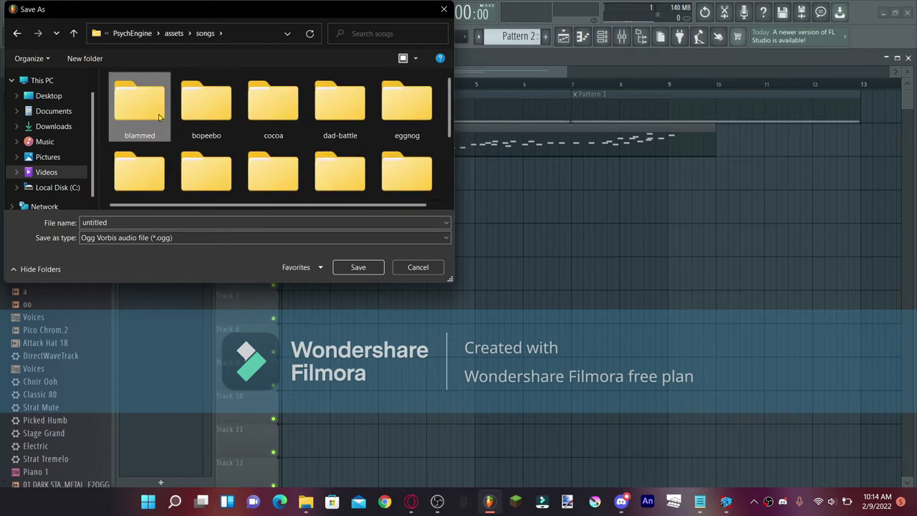
double_click(165, 119)
double_click(173, 117)
left_click(537, 253)
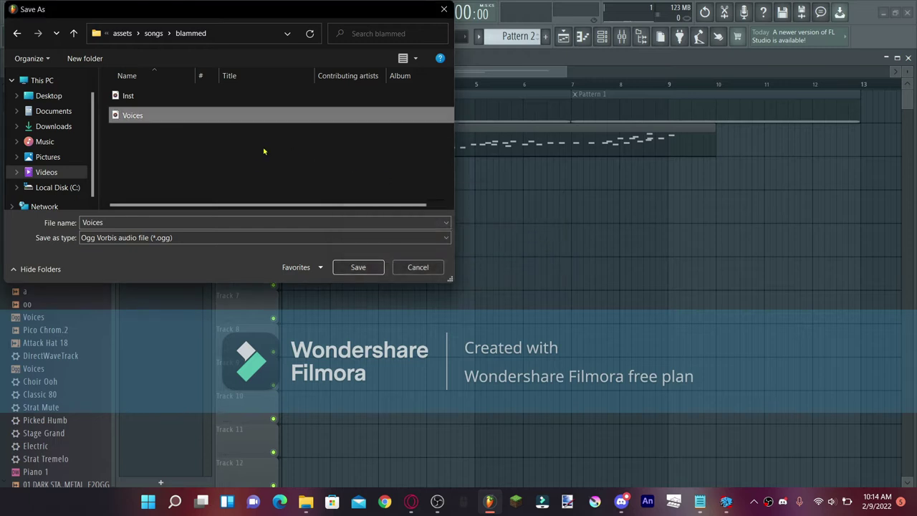
- Save the OGG export as Voices in PsychEngine's mods/songs/oneman folder
left_click(107, 33)
left_click(110, 51)
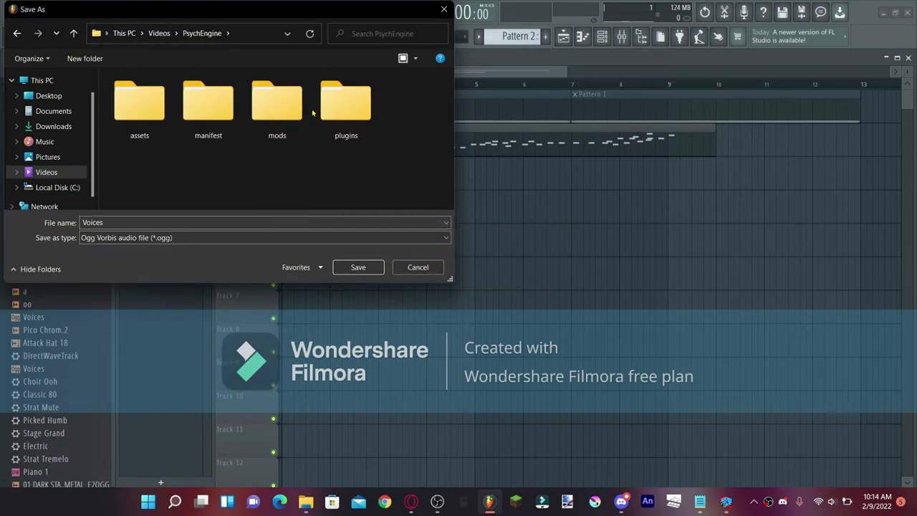
double_click(276, 104)
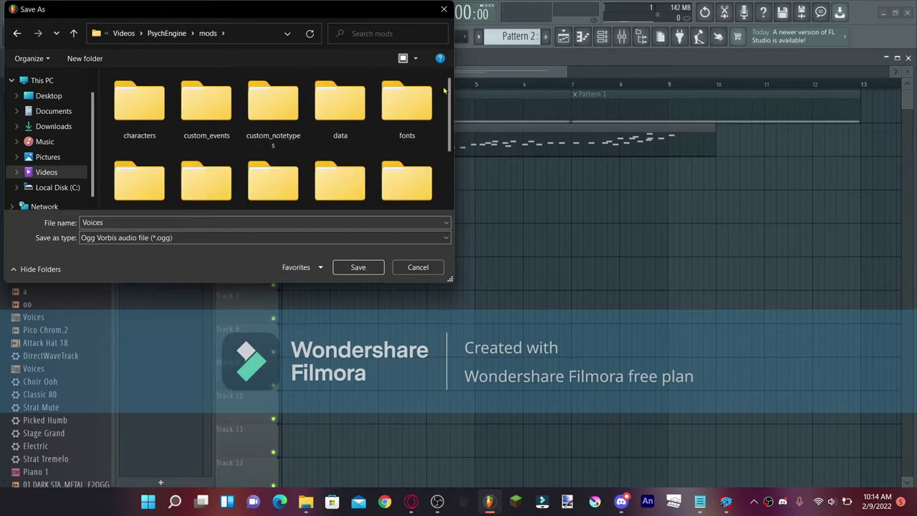
scroll(445, 106, "down", 1)
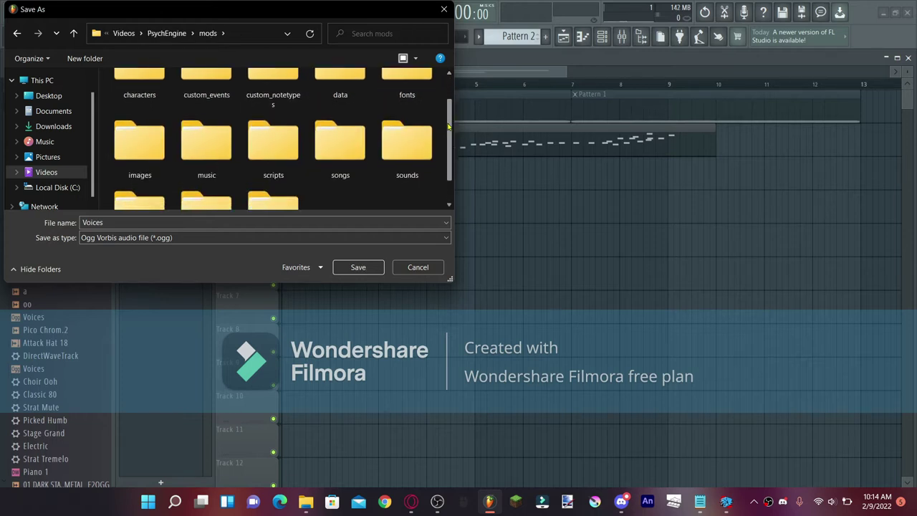
double_click(351, 141)
double_click(143, 106)
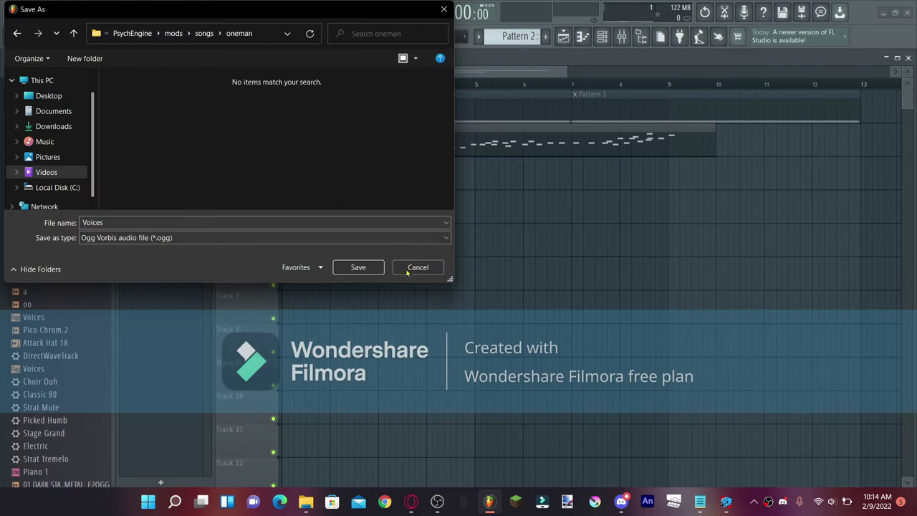
left_click(358, 268)
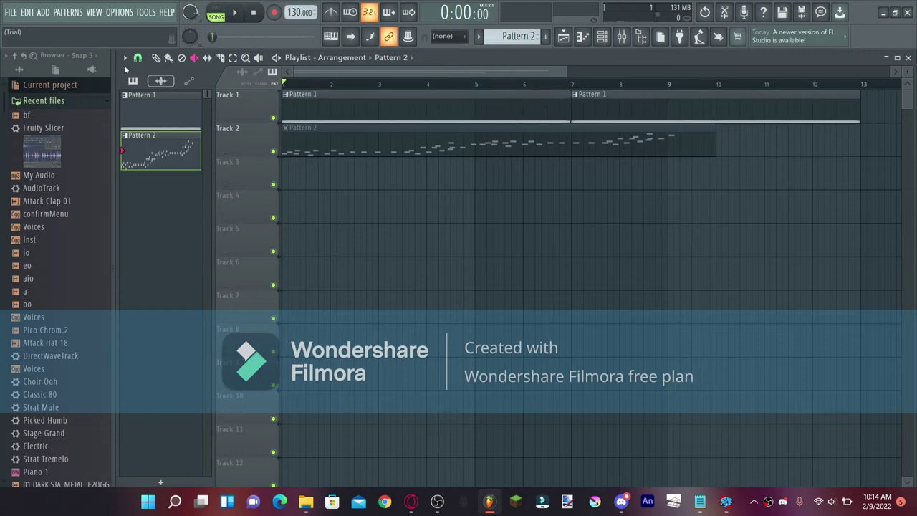
- Start another OGG export and take the existing Inst file's name from PsychEngine's assets/songs/blammed folder
left_click(11, 12)
mouse_move(65, 111)
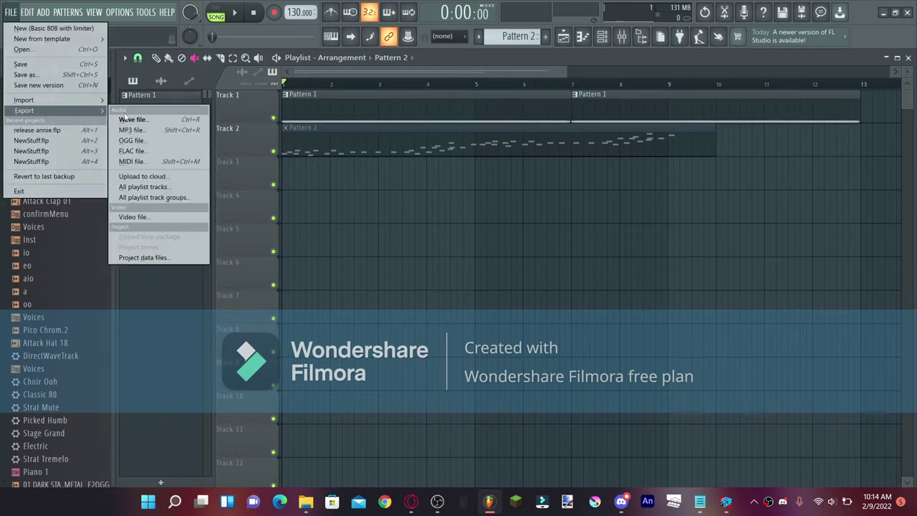
left_click(142, 141)
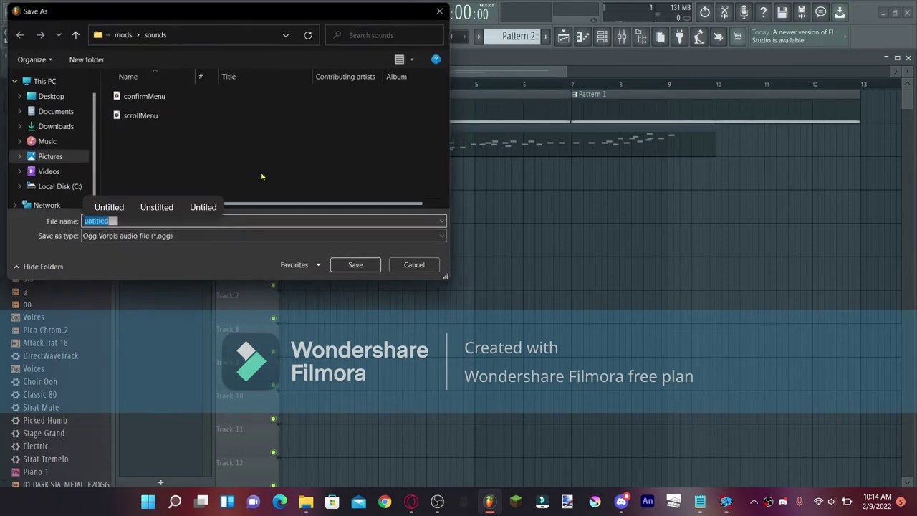
left_click(46, 172)
double_click(208, 106)
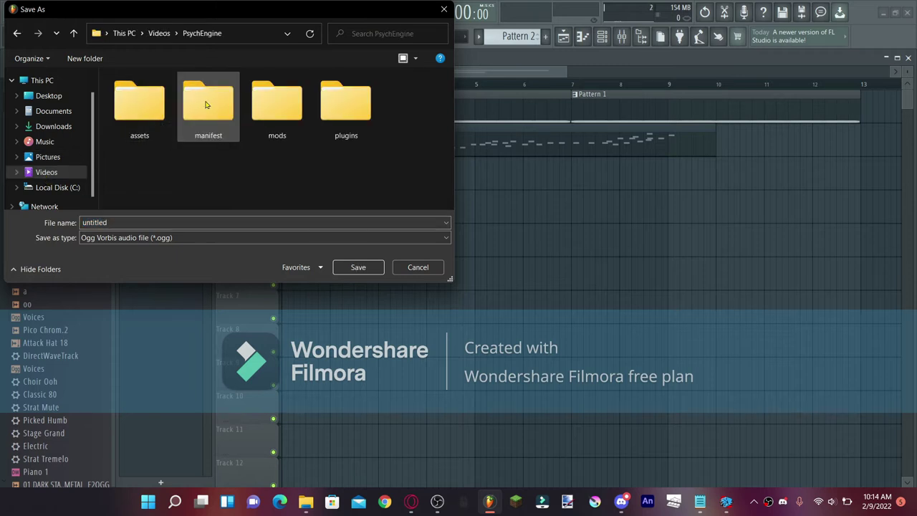
double_click(143, 111)
double_click(150, 168)
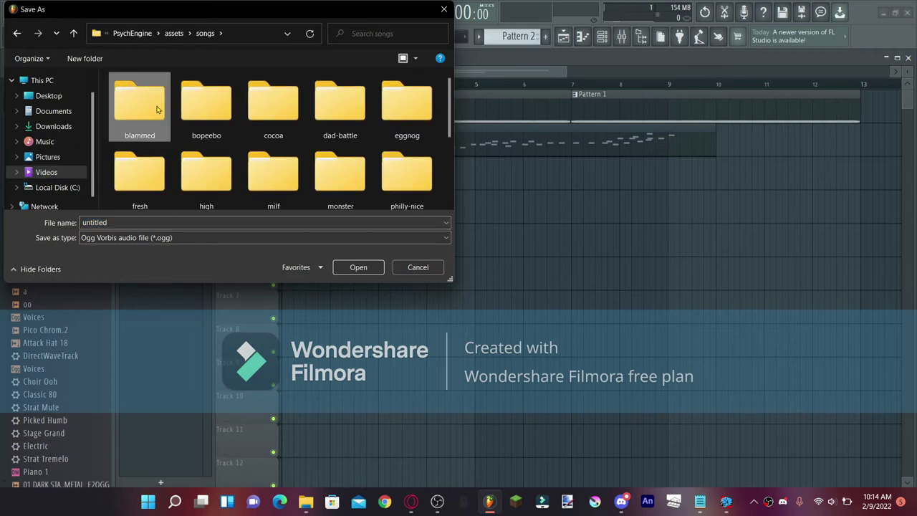
double_click(158, 109)
left_click(171, 97)
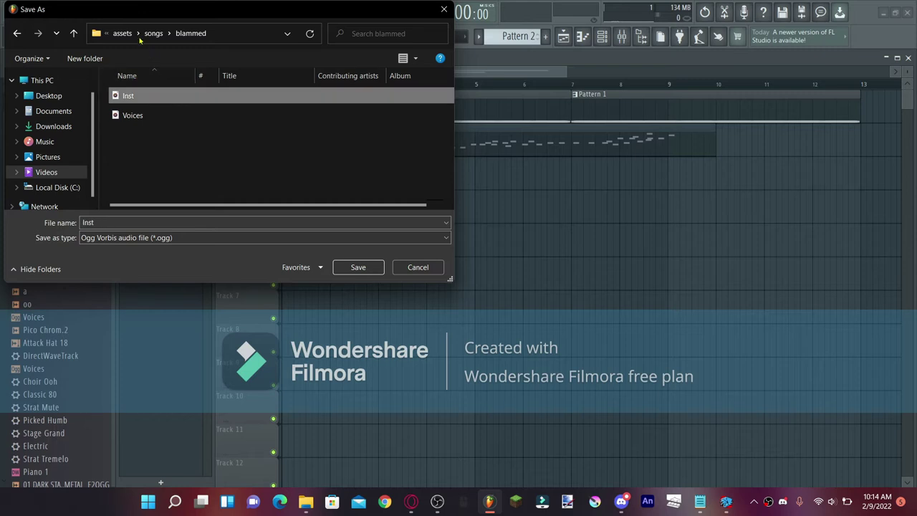
- Set the Inst export's destination to PsychEngine's mods/songs/oneman folder
left_click(107, 38)
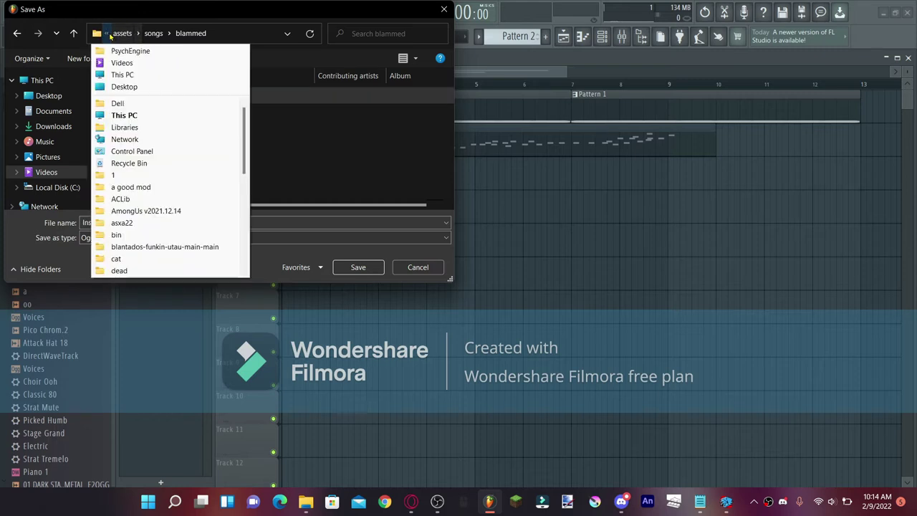
left_click(140, 47)
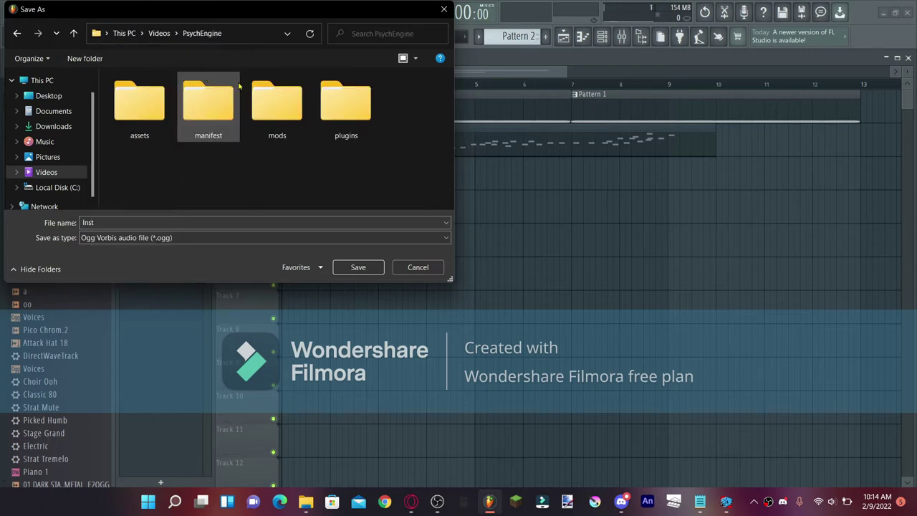
double_click(305, 114)
scroll(315, 121, "down", 2)
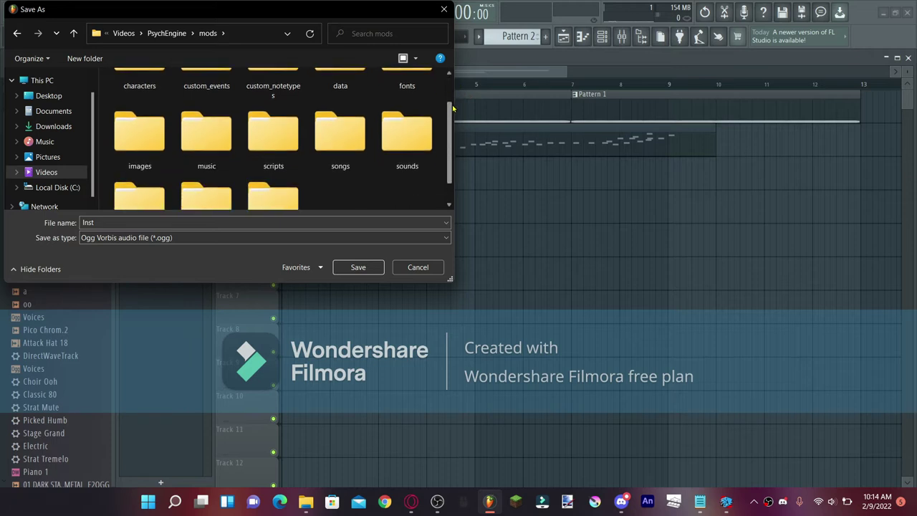
left_click_drag(451, 142, 454, 157)
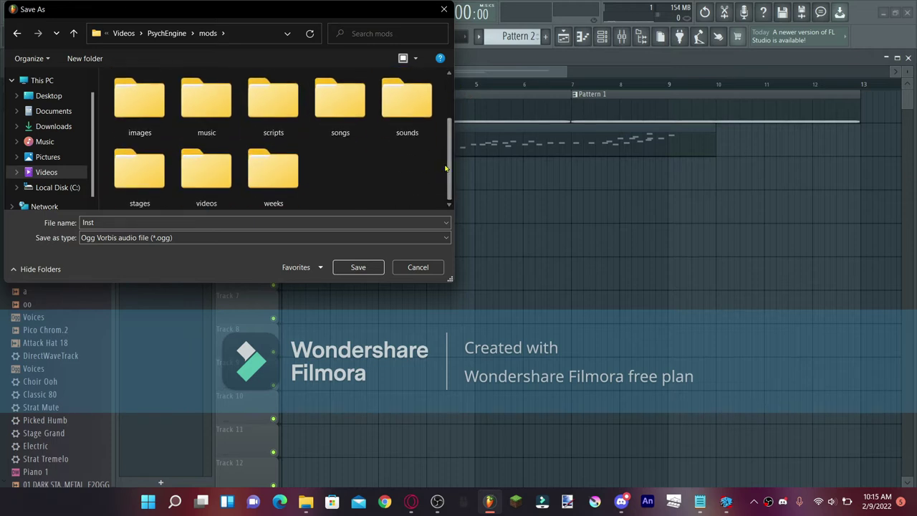
scroll(449, 147, "up", 2)
double_click(340, 147)
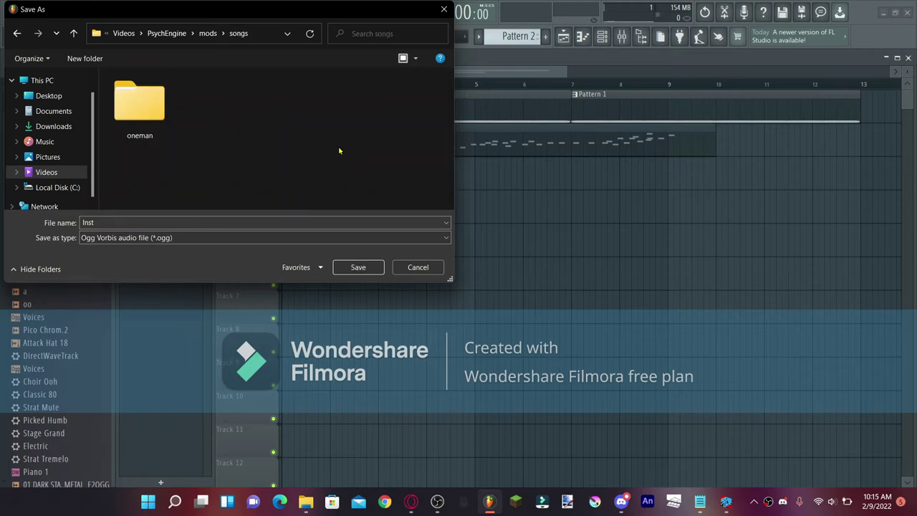
left_click(156, 133)
key("Return")
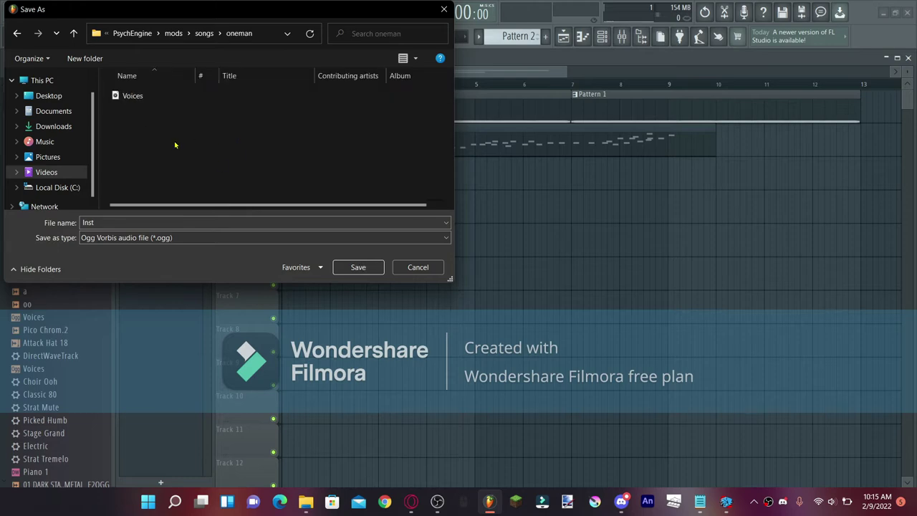
- Save the export as Inst and render the full song to OGG
left_click(358, 267)
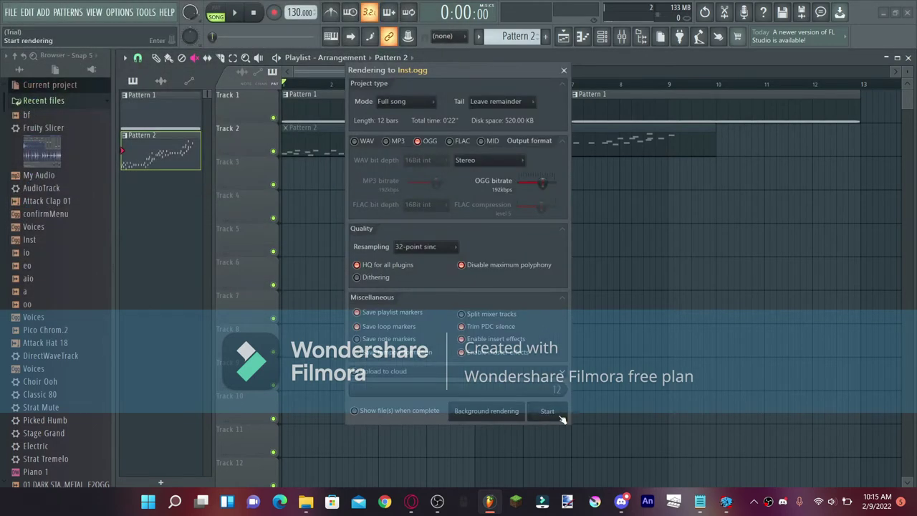
left_click(559, 415)
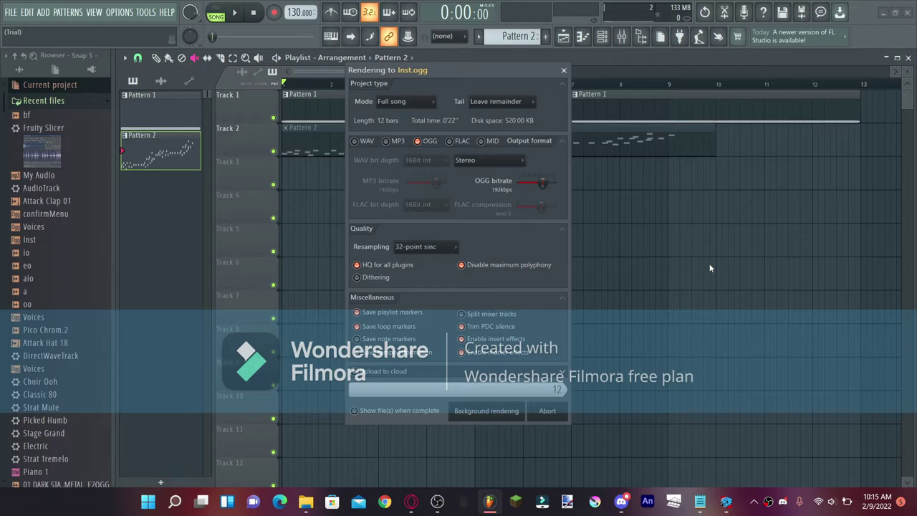
left_click(909, 13)
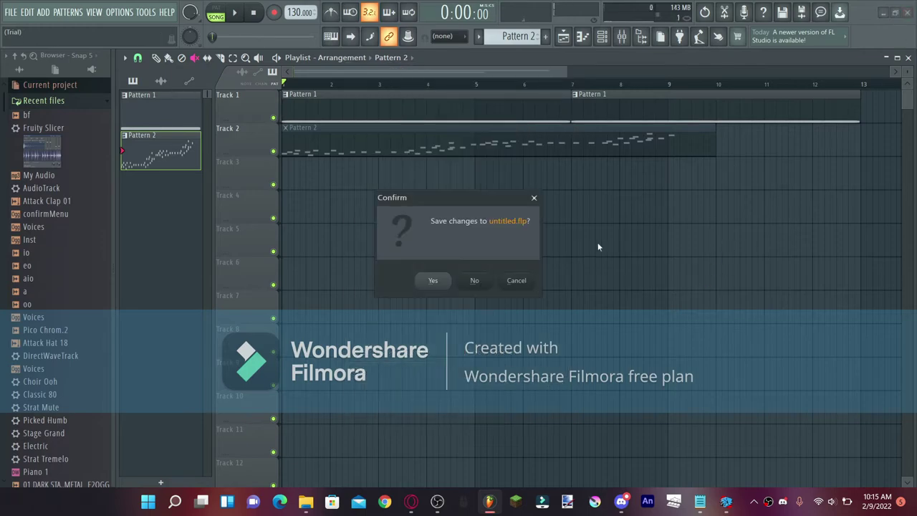
left_click(534, 198)
- Switch to Psych Engine and open Dad Battle from the song list
left_click(725, 501)
key("Down")
key("Down")
key("Down")
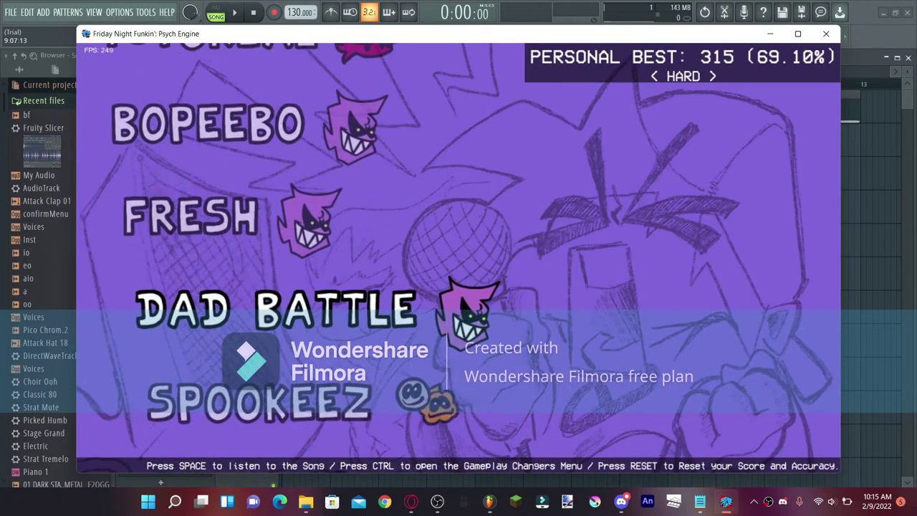
key("Down")
key("Up")
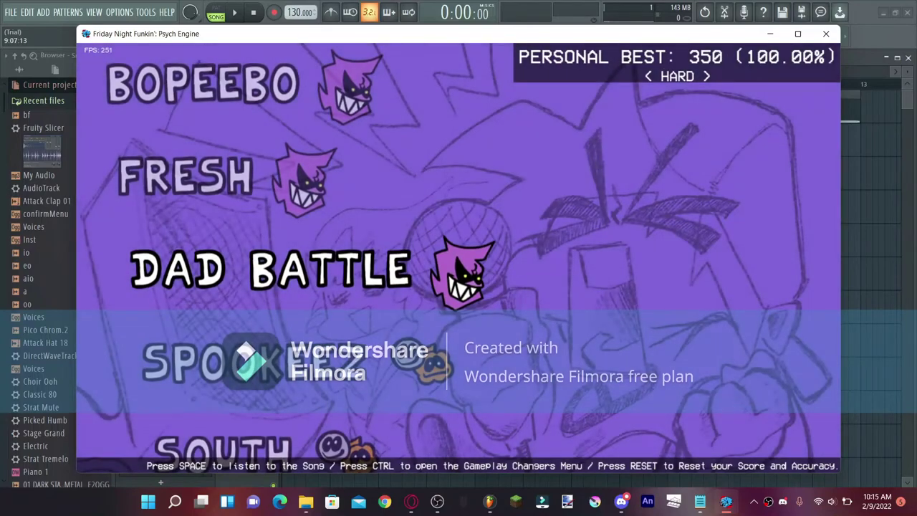
key("Return")
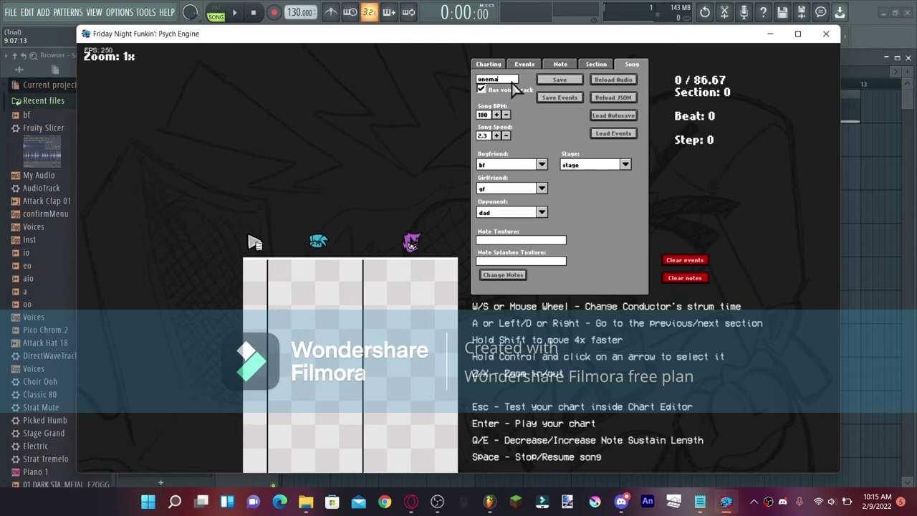
- Reload the audio for the song oneman, and set its opponent to aguy and its stage to lol
left_click(624, 80)
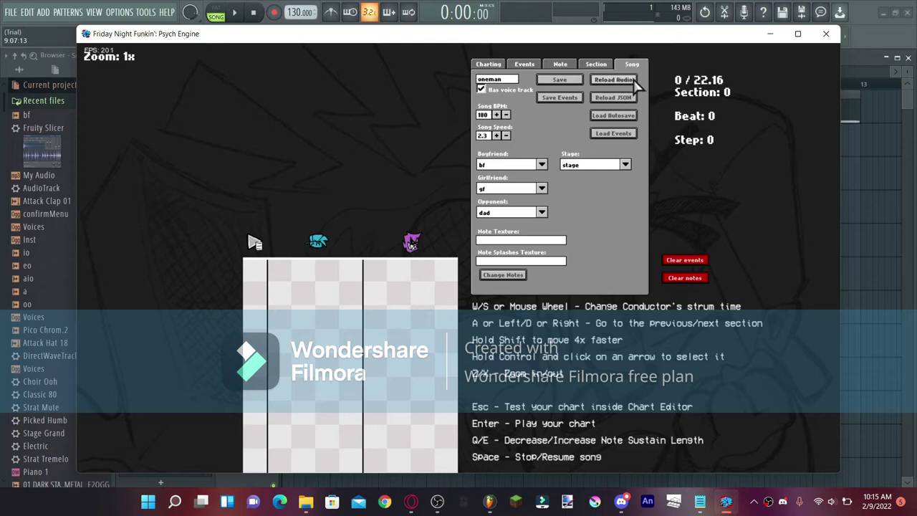
left_click(510, 214)
scroll(500, 266, "down", 10)
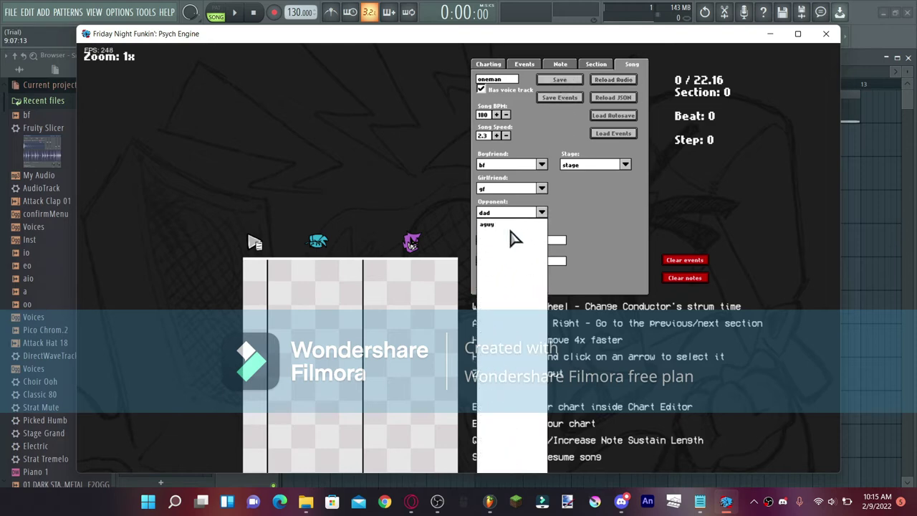
left_click(511, 229)
left_click(627, 165)
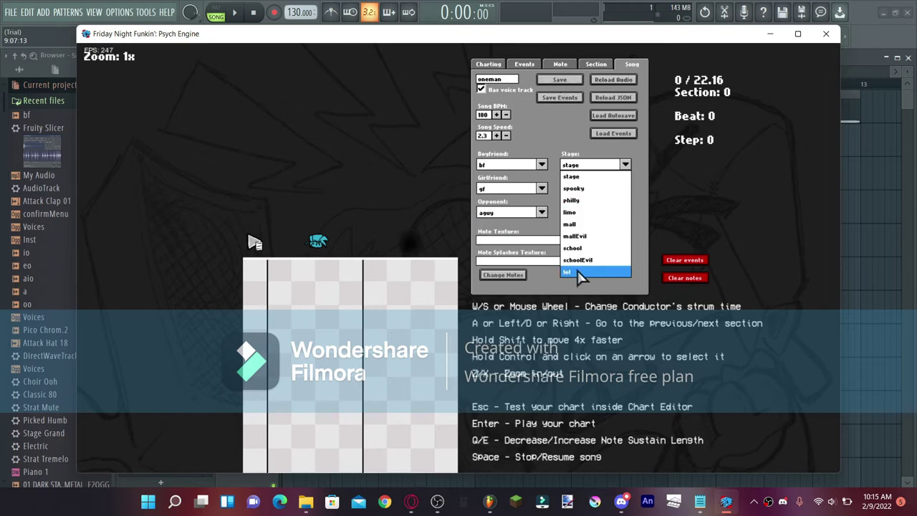
left_click(577, 271)
- Enable the visible waveform in the chart editor and check the vocals against the first section's grid
left_click(490, 64)
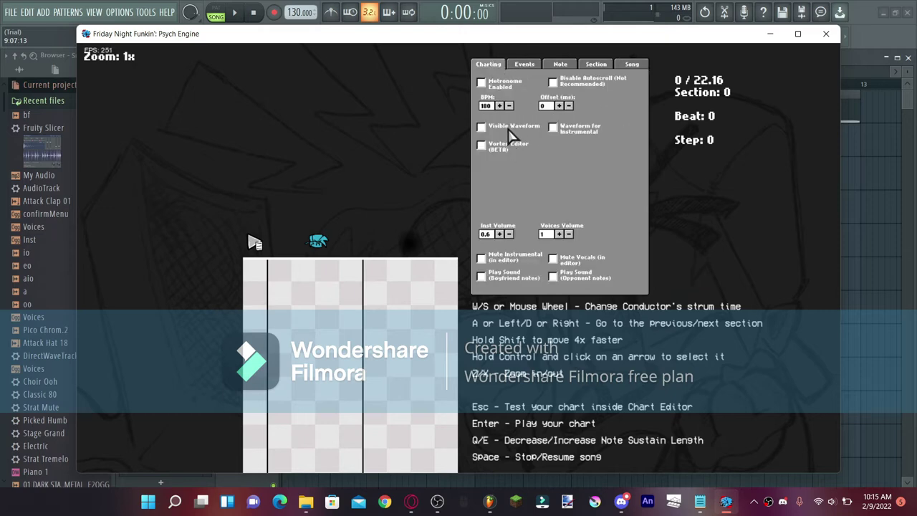
left_click(510, 129)
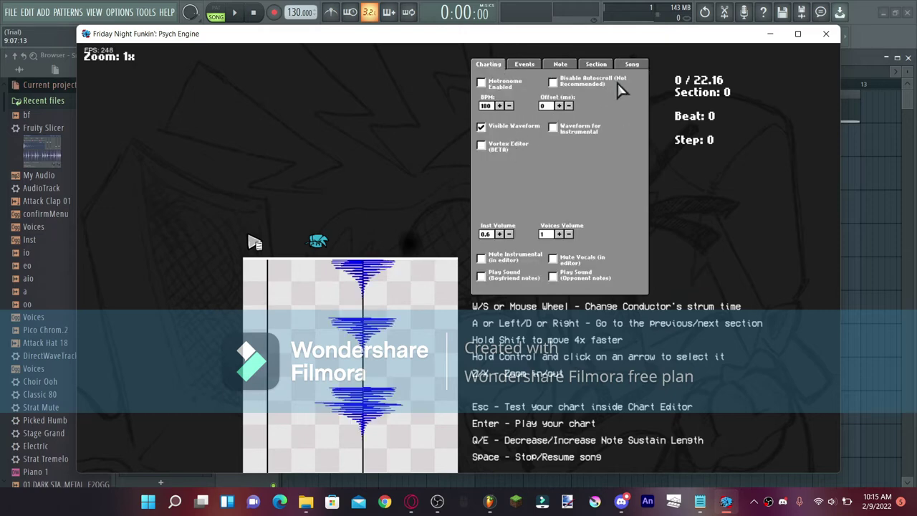
scroll(413, 280, "down", 5)
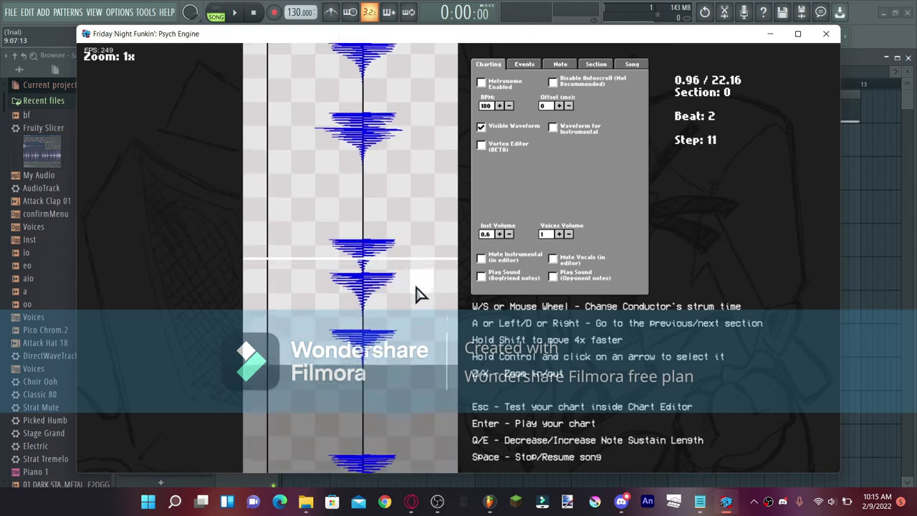
scroll(422, 294, "up", 3)
scroll(527, 191, "up", 2)
- Turn off Must hit section for section 0 so the opponent sings first
left_click(601, 68)
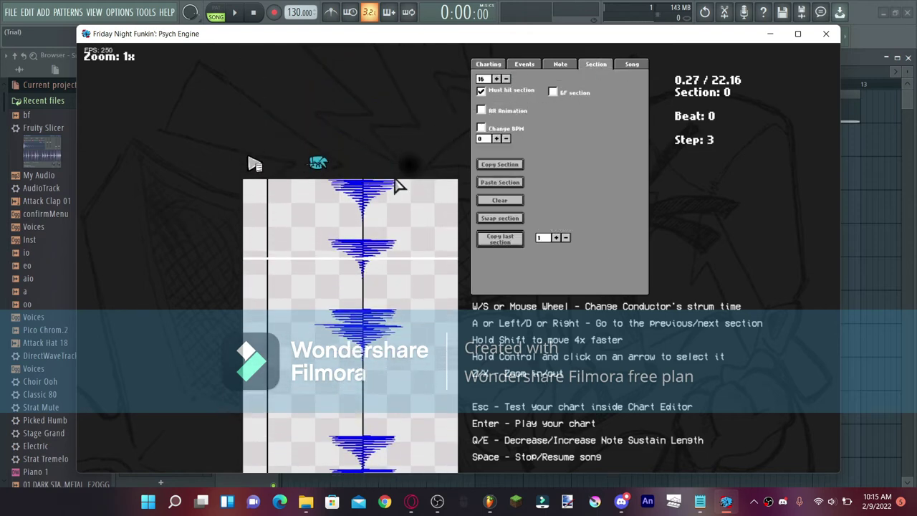
left_click(481, 92)
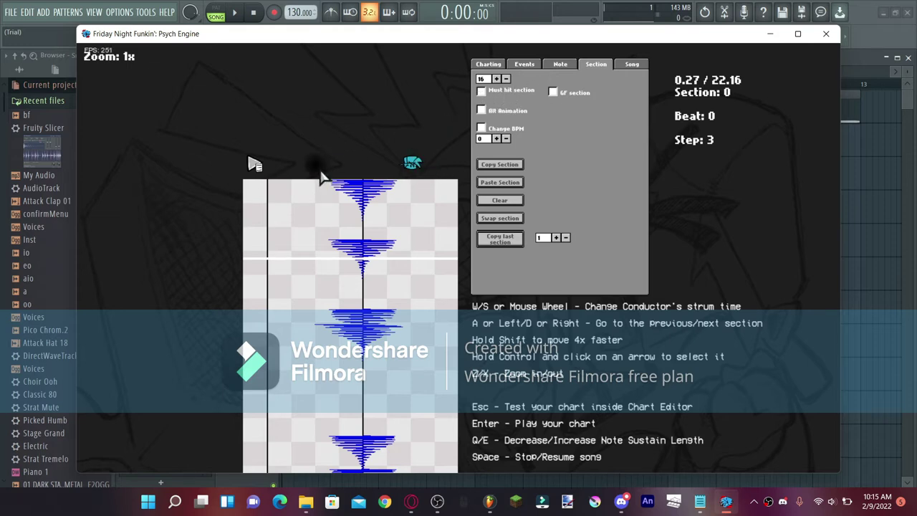
left_click(503, 98)
- Place left, up and right opponent notes on the early vocal peaks of section 0
left_click(281, 244)
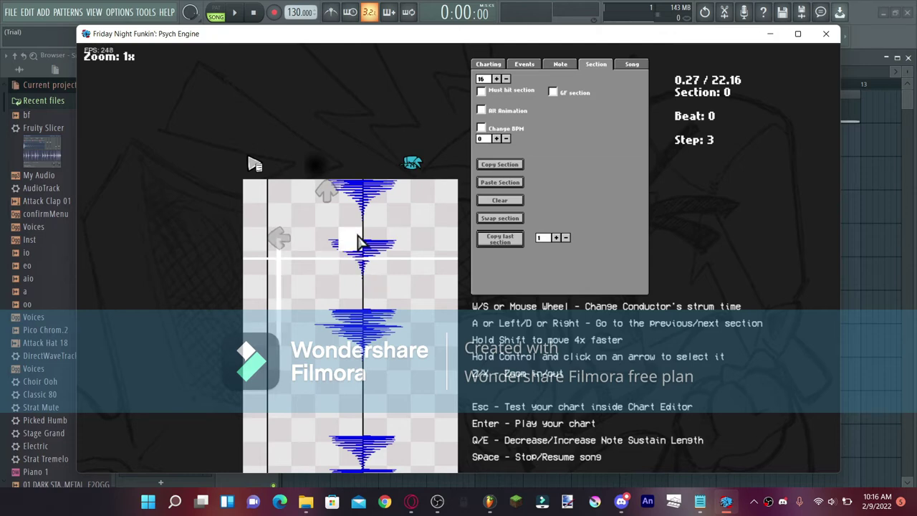
left_click(326, 333)
left_click(350, 309)
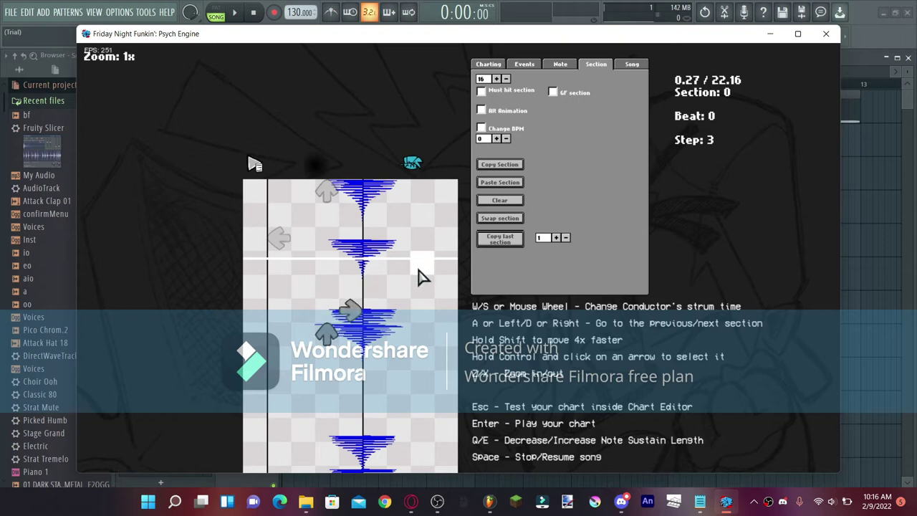
key("x")
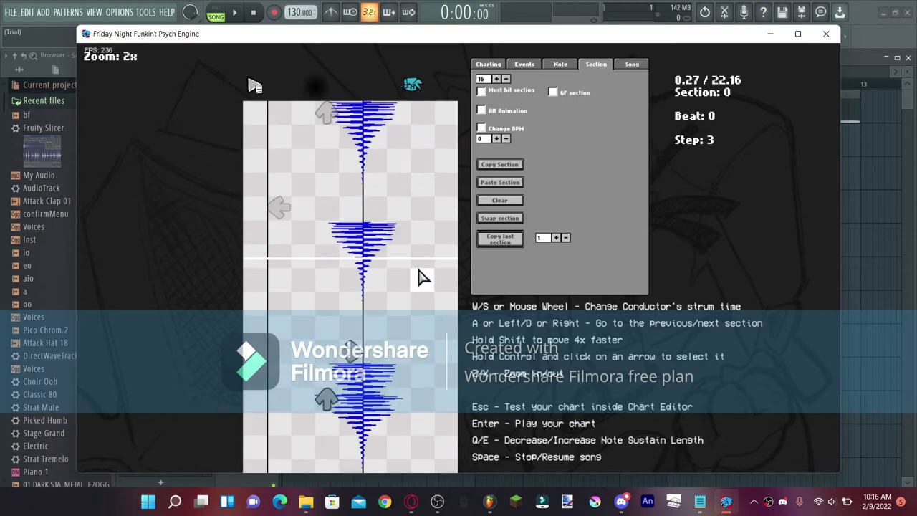
key("x")
key("x")
key("z")
key("z")
key("z")
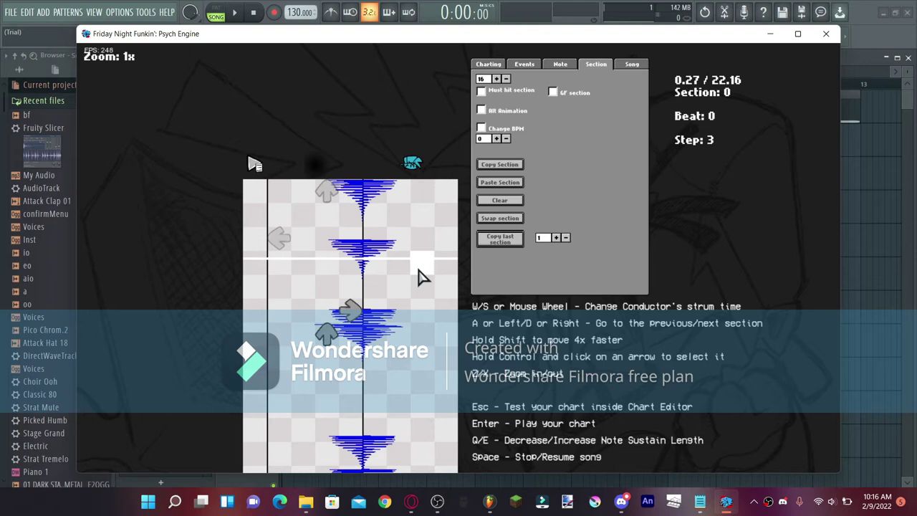
- Add up, left and right opponent notes on the remaining vocal peaks of section 0
scroll(422, 277, "down", 5)
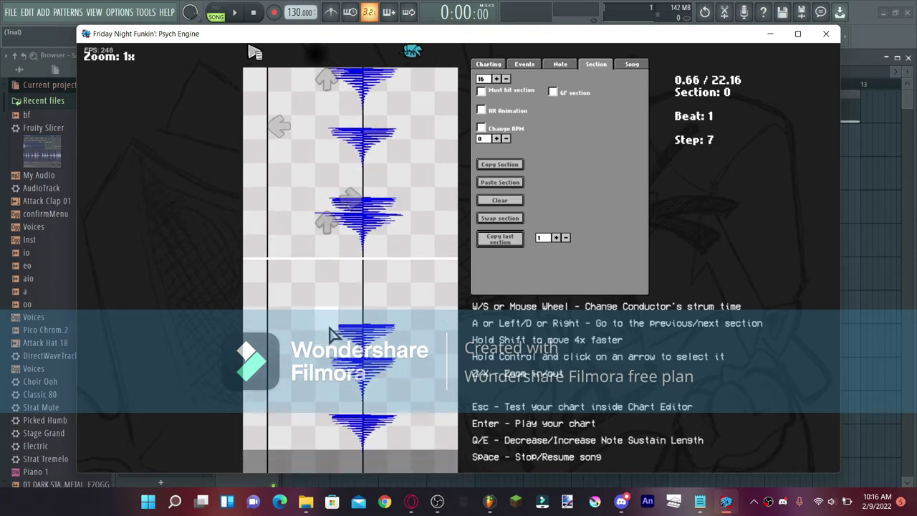
left_click(328, 326)
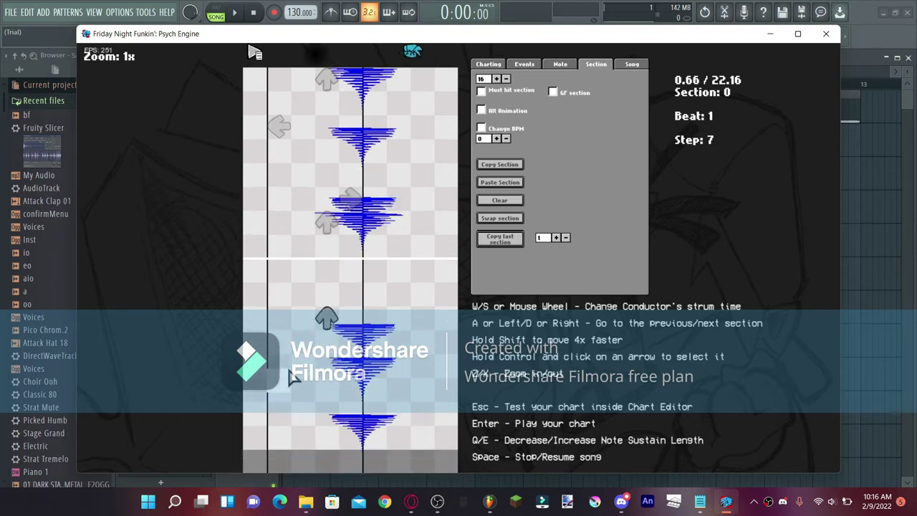
scroll(292, 376, "down", 3)
scroll(292, 359, "up", 8)
scroll(295, 308, "down", 8)
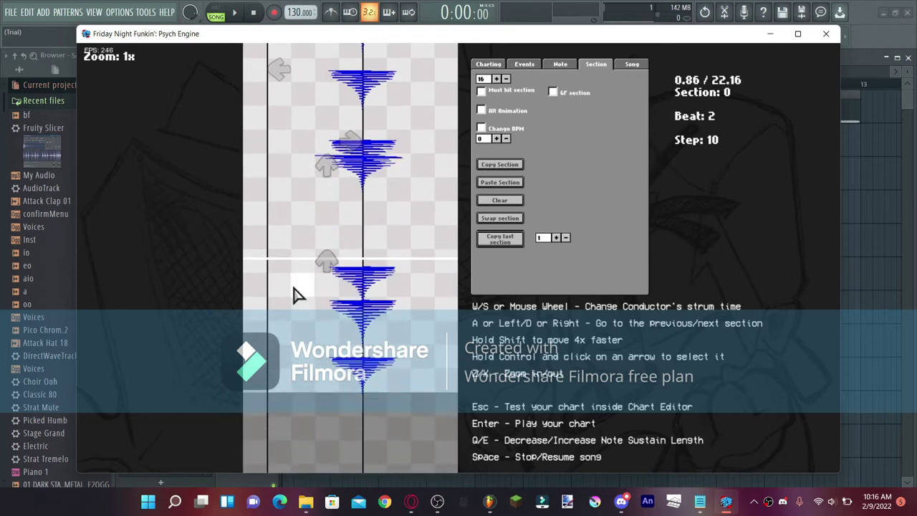
left_click(281, 308)
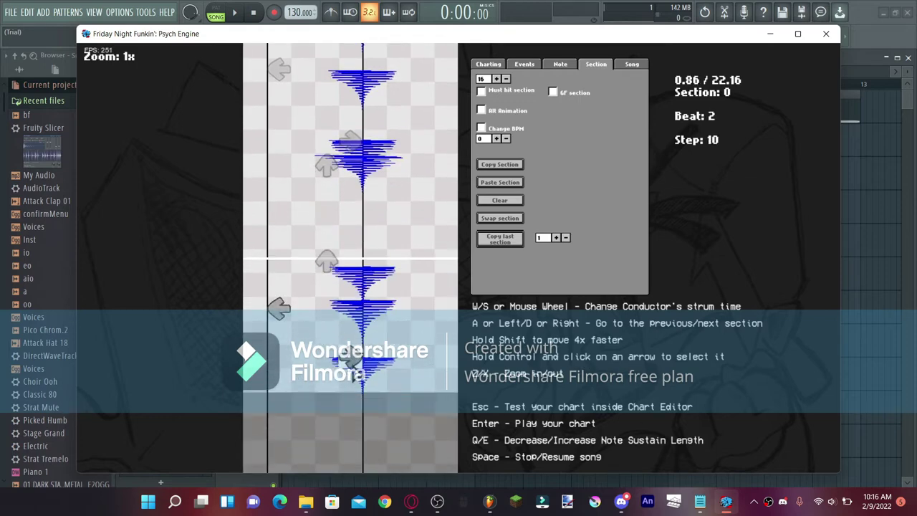
- Advance the chart to section 1 and turn off Must hit section for it
scroll(395, 260, "up", 10)
scroll(392, 265, "down", 6)
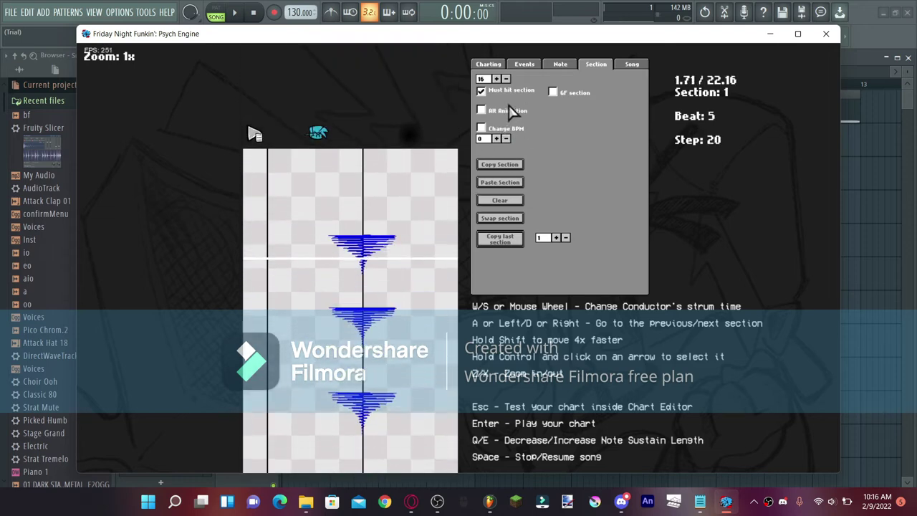
key("space")
left_click(331, 230)
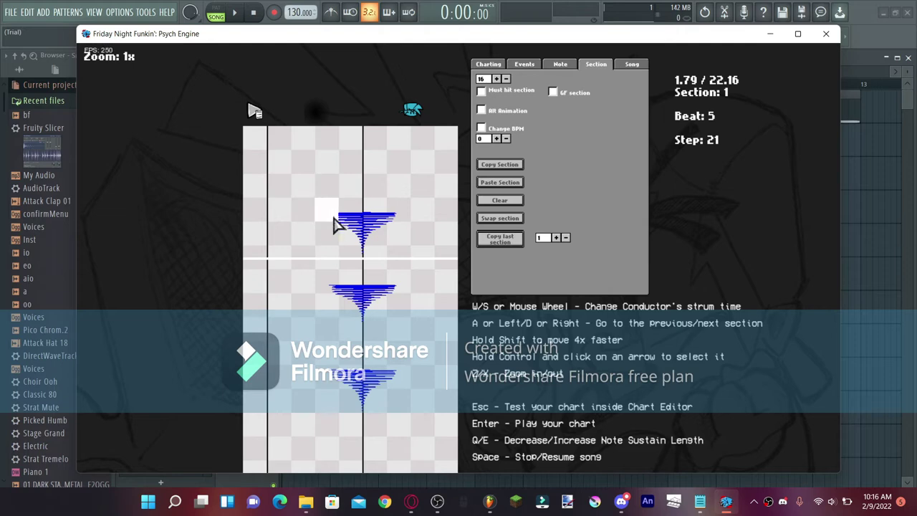
- Place up, left and right opponent notes on the first three vocal peaks of section 1
left_click(328, 209)
left_click(279, 283)
scroll(361, 336, "down", 2)
scroll(362, 337, "down", 3)
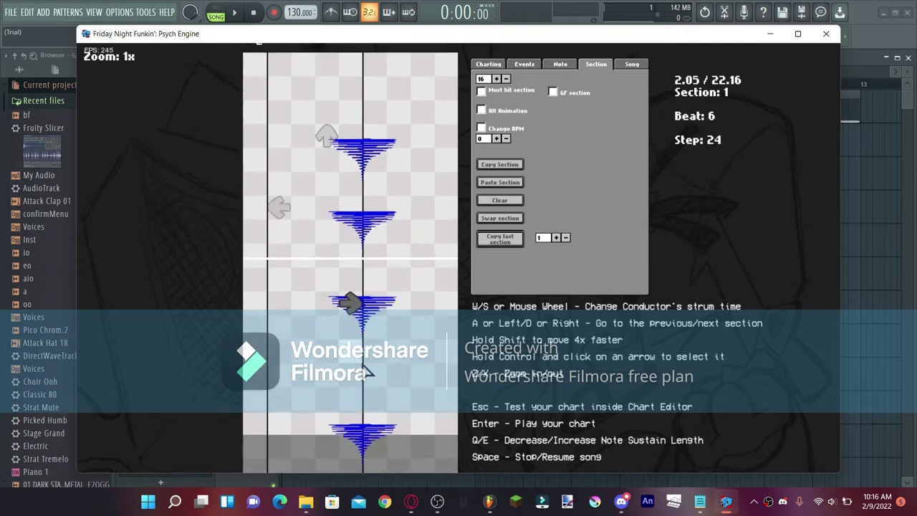
- Turn off Must hit section for section 2 and place up and left opponent notes on its vocal peaks
key("d")
scroll(476, 141, "down", 1)
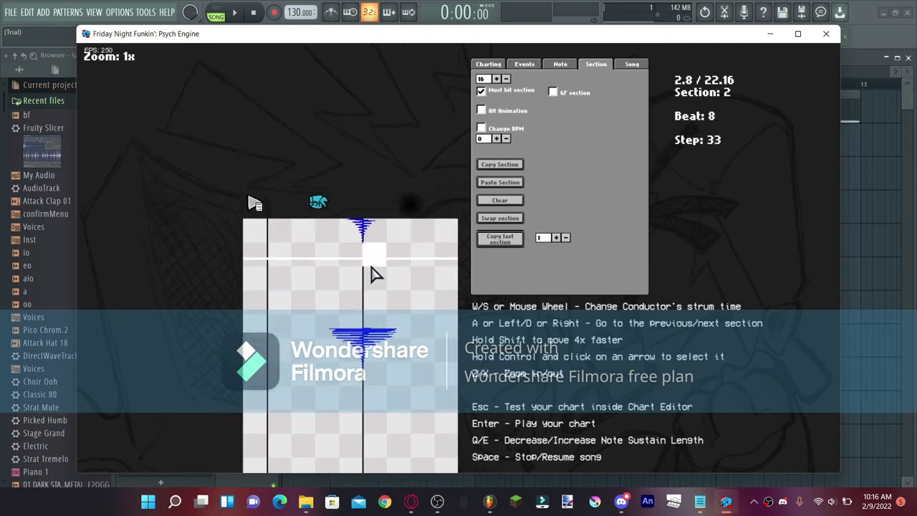
left_click(502, 94)
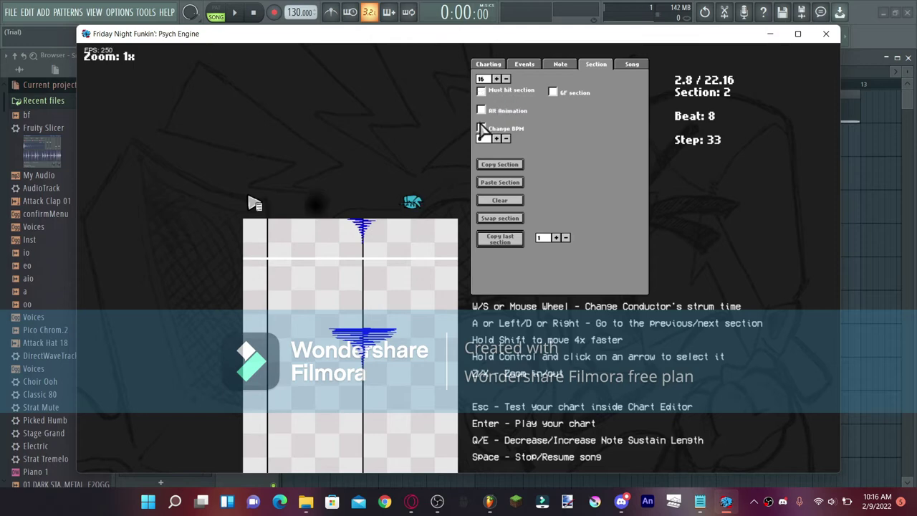
left_click(326, 326)
scroll(380, 258, "down", 9)
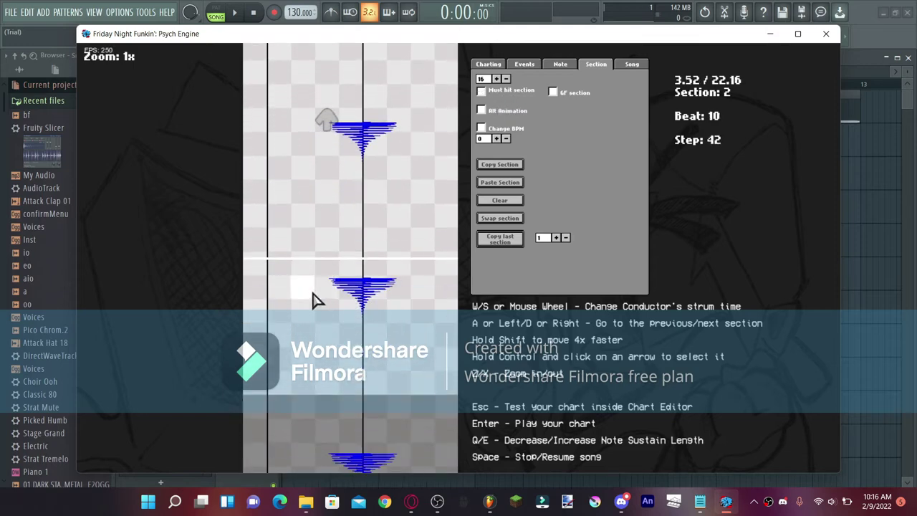
left_click(282, 300)
- Return the chart to section 0, then disable the metronome and enable Vortex Editor (BETA)
scroll(392, 239, "up", 2)
key("a")
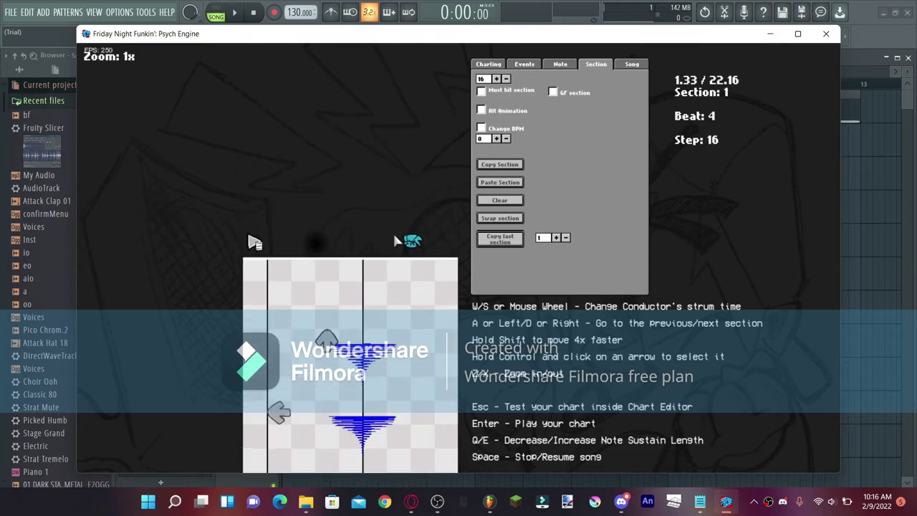
key("a")
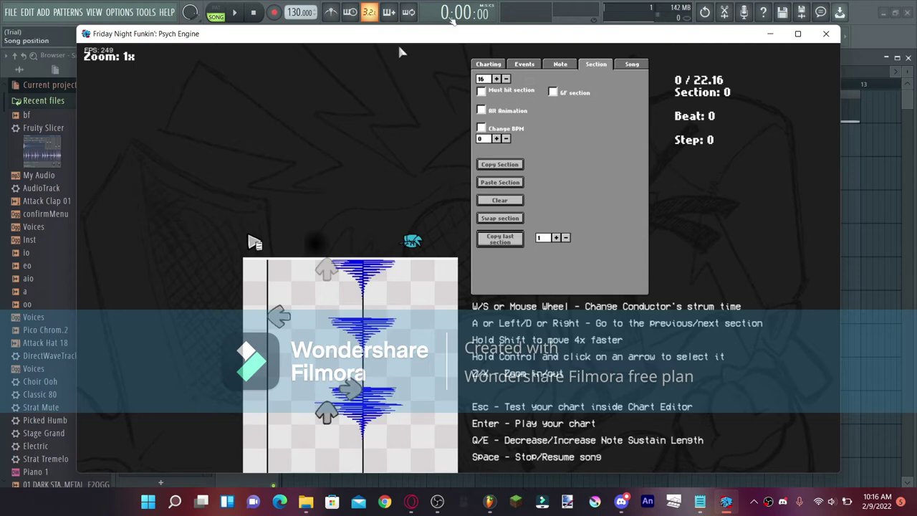
left_click(503, 65)
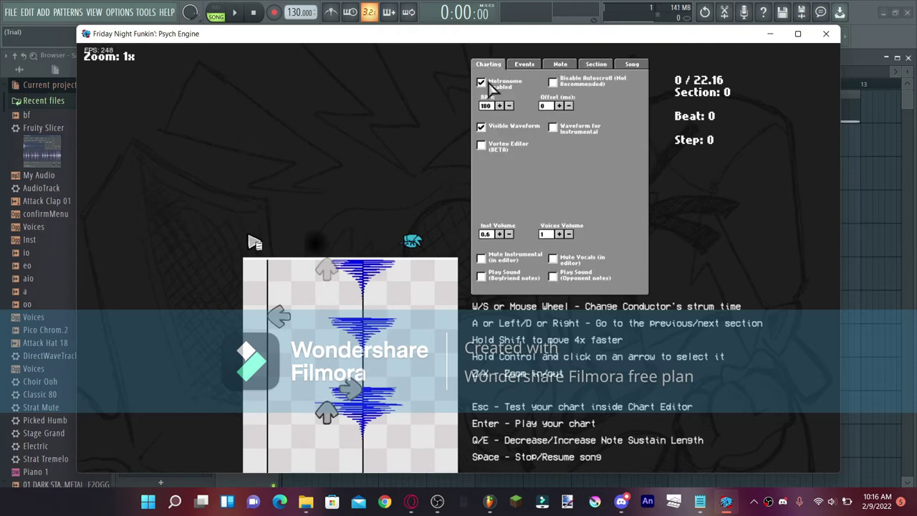
left_click(510, 151)
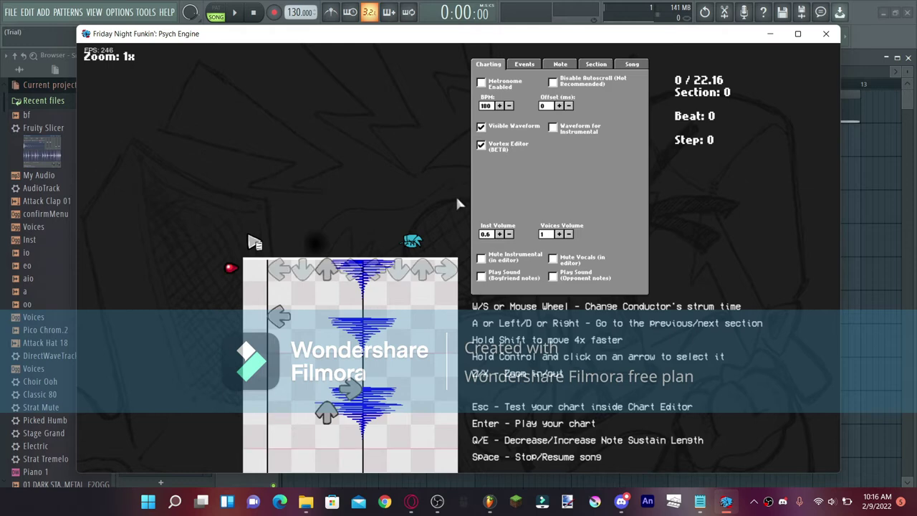
- Play on to section 3, turn off its Must hit section and place right and left opponent notes on its first peaks
key("space")
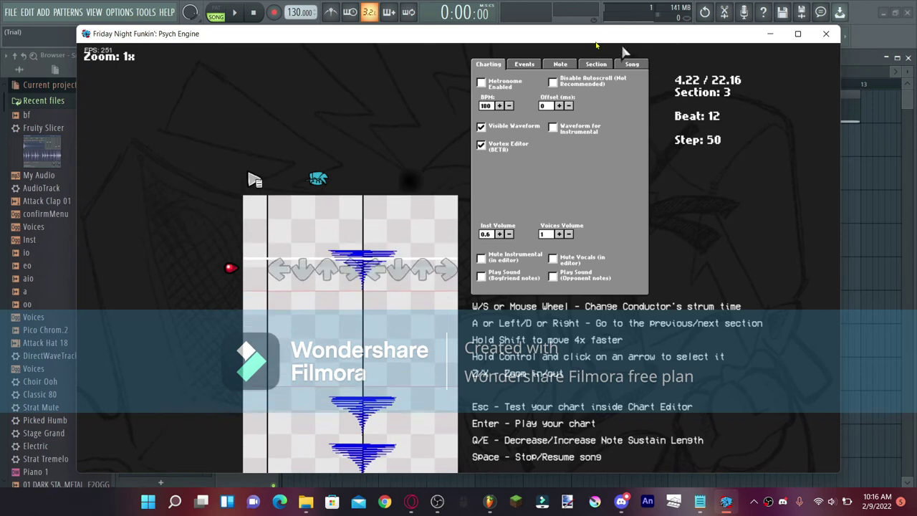
left_click(596, 65)
left_click(499, 96)
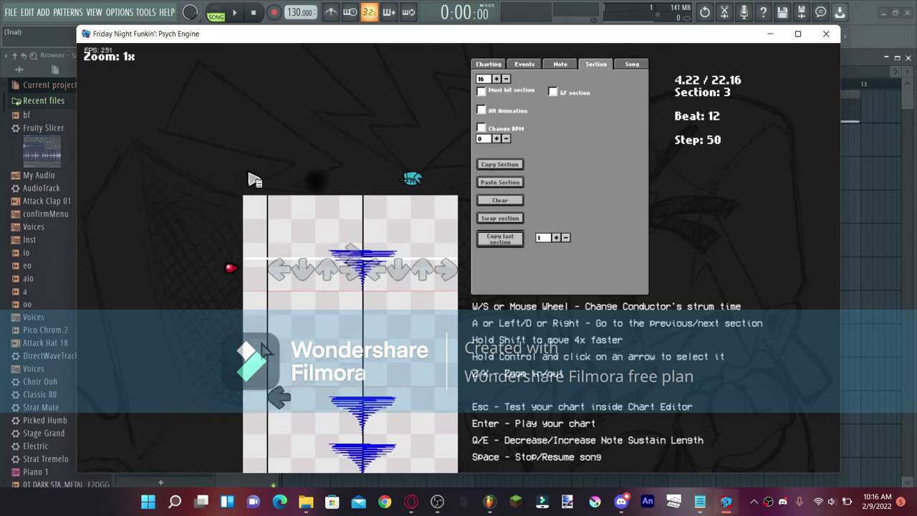
- Add right, up and down opponent notes on the remaining vocal peaks of section 3
scroll(287, 337, "down", 10)
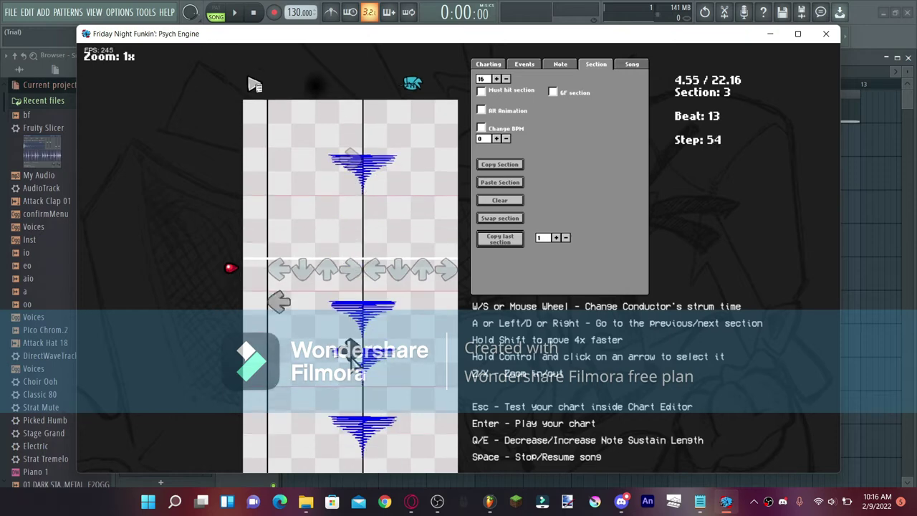
scroll(365, 372, "up", 8)
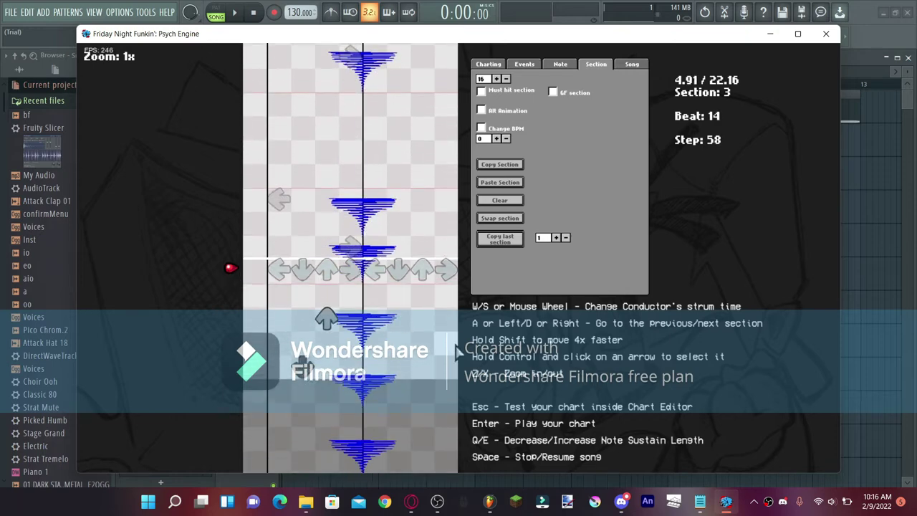
scroll(406, 359, "up", 2)
scroll(406, 359, "down", 14)
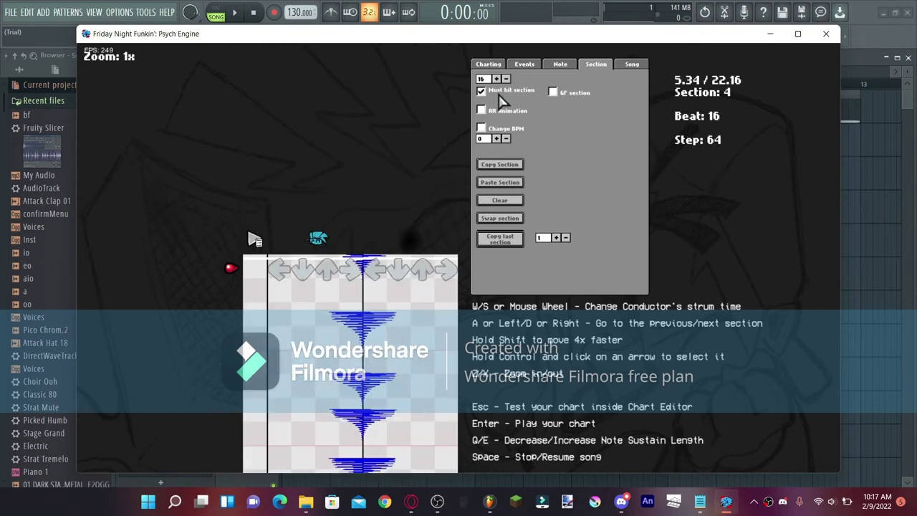
- Turn off Must hit section for section 4 and place up and left opponent notes on its early vocal peaks
scroll(337, 246, "down", 5)
left_click(327, 178)
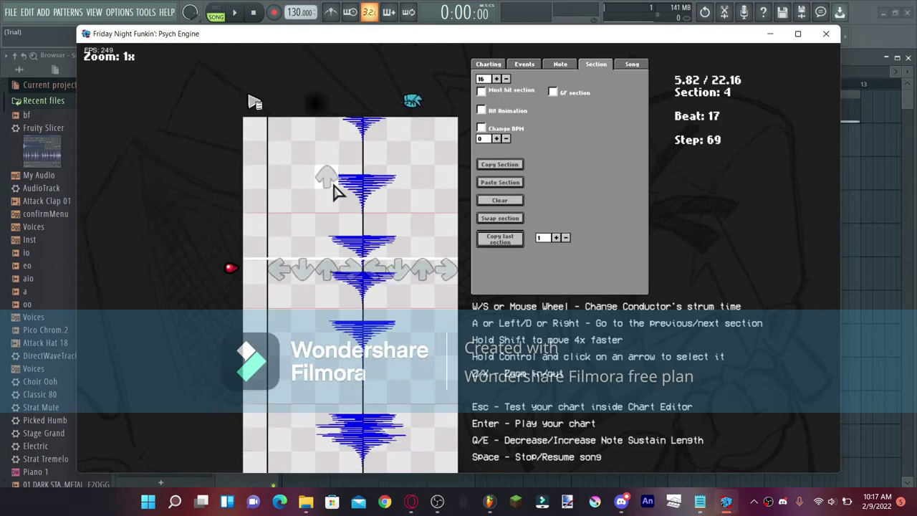
left_click(279, 240)
scroll(293, 235, "down", 4)
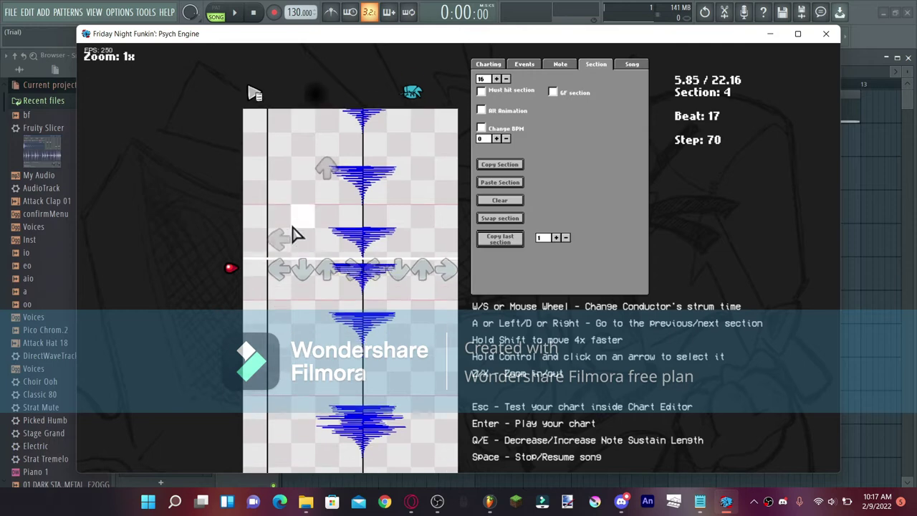